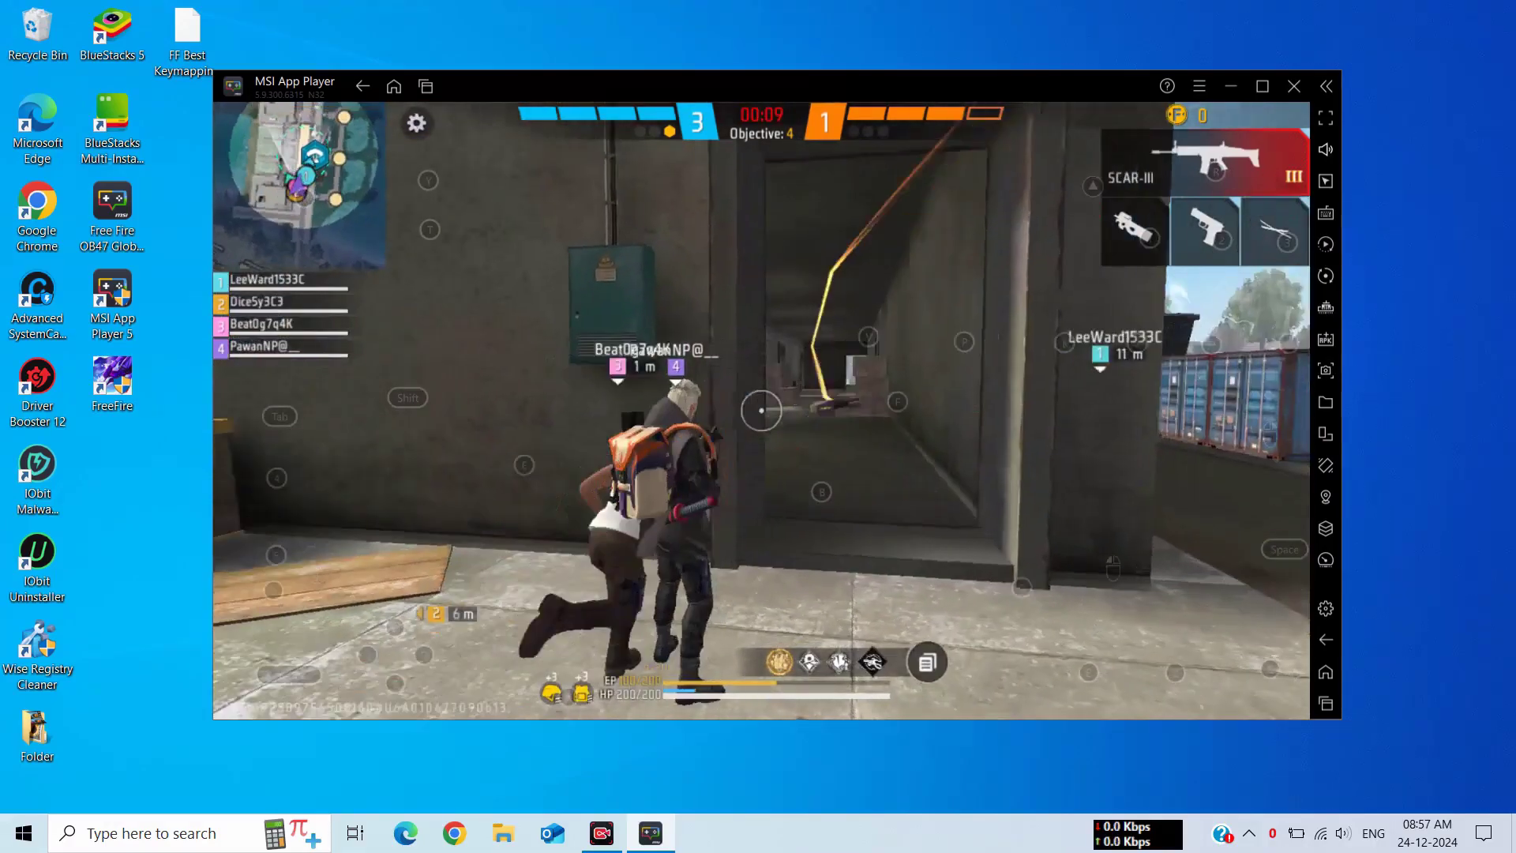
key("w")
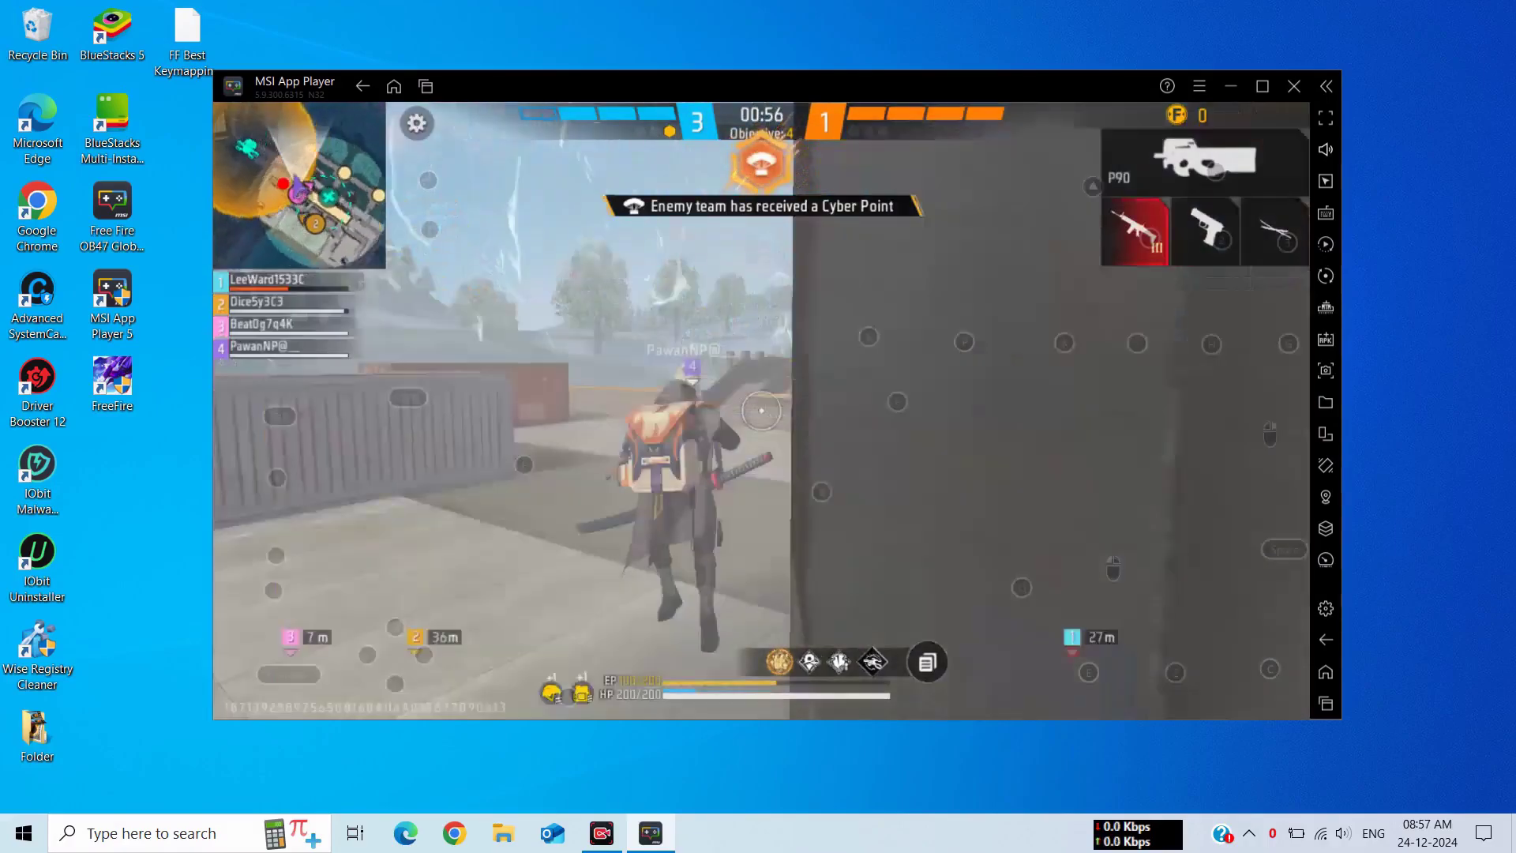
key("w")
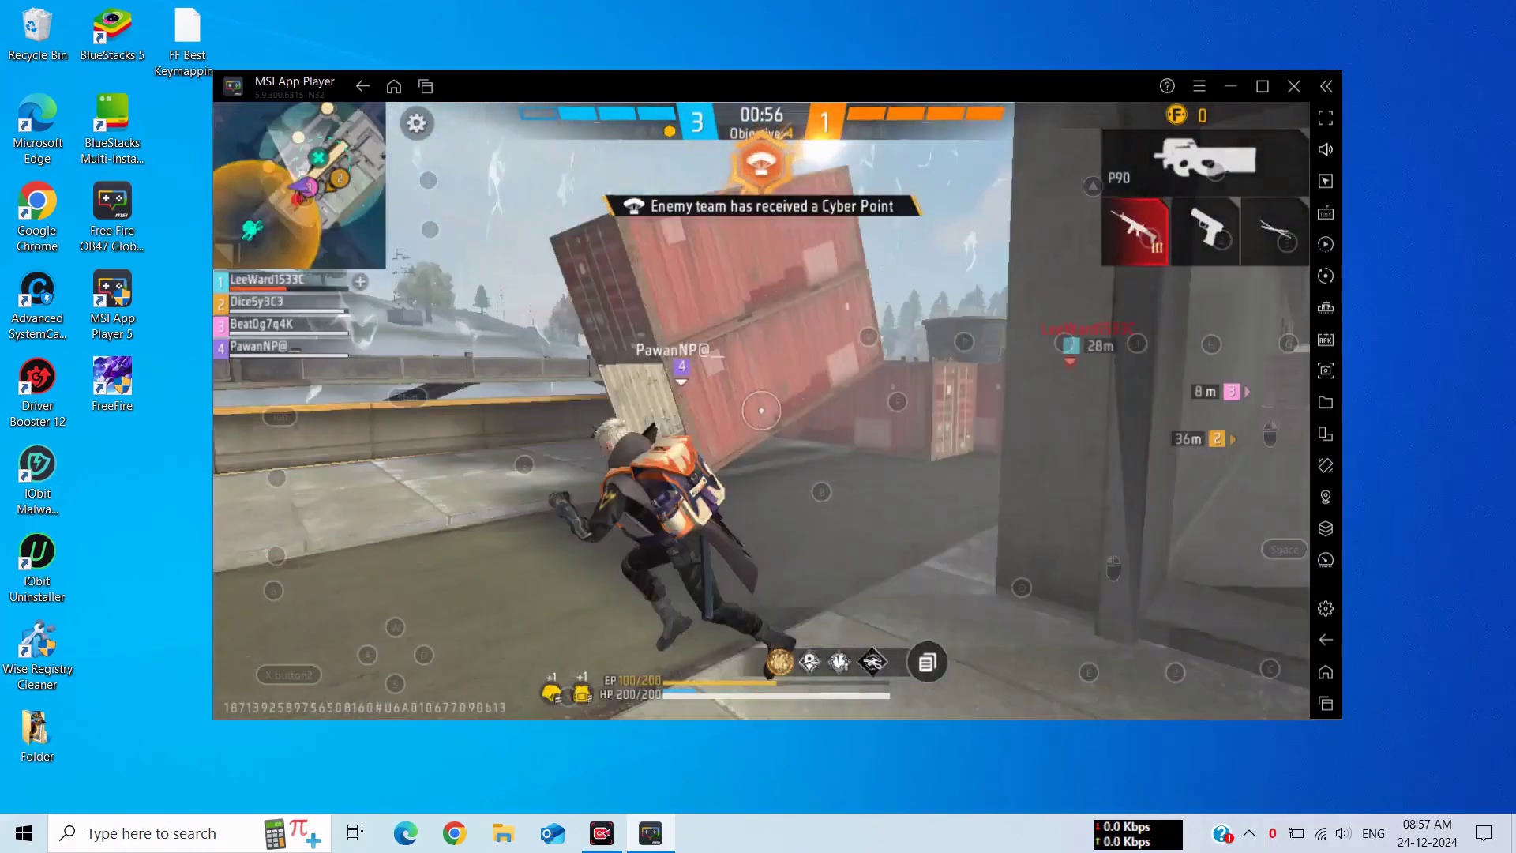
key("w")
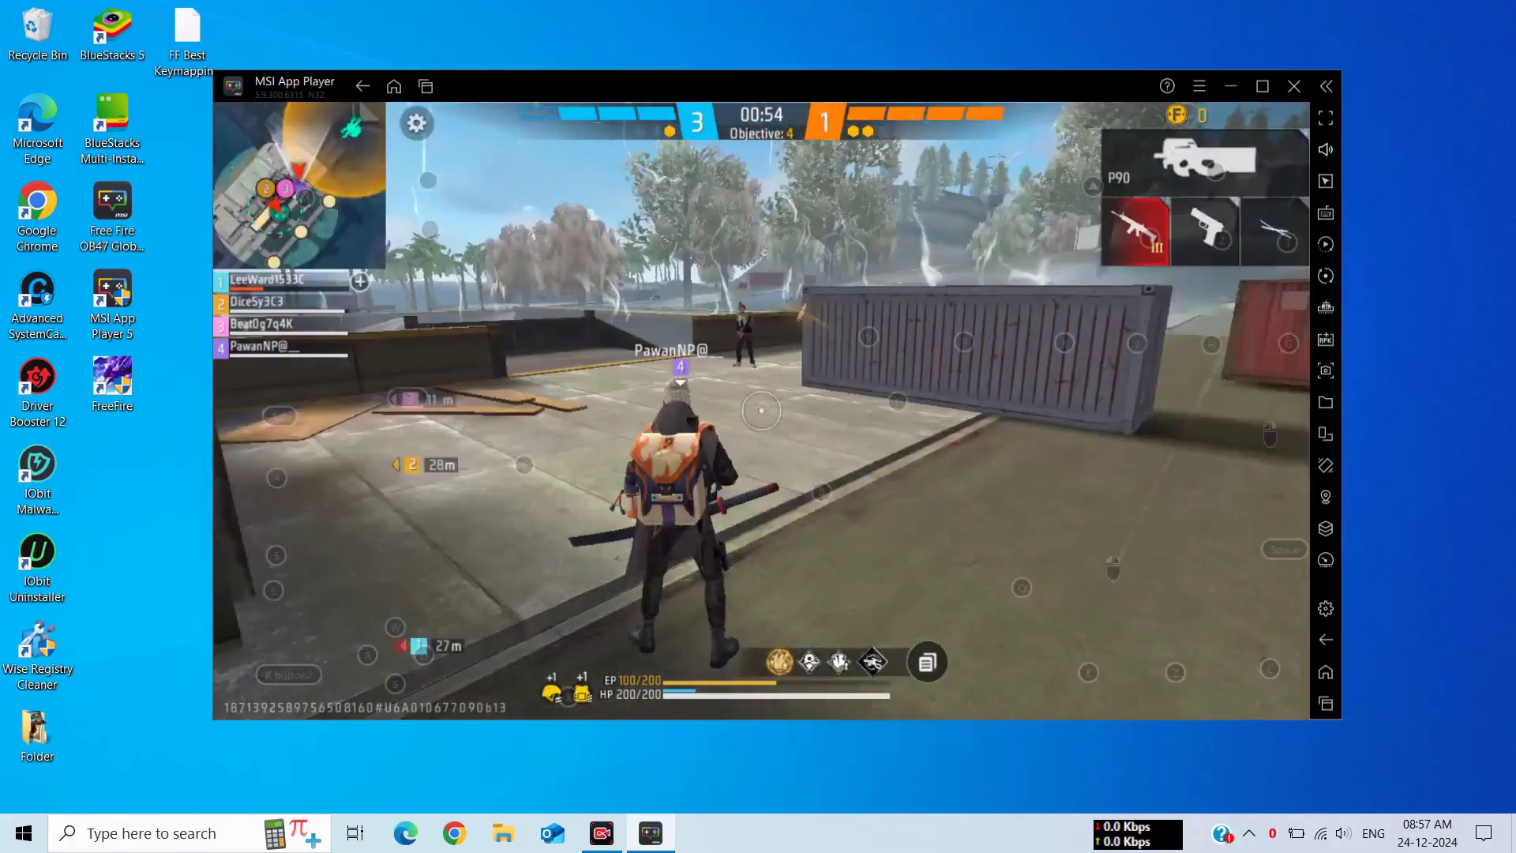
key("w")
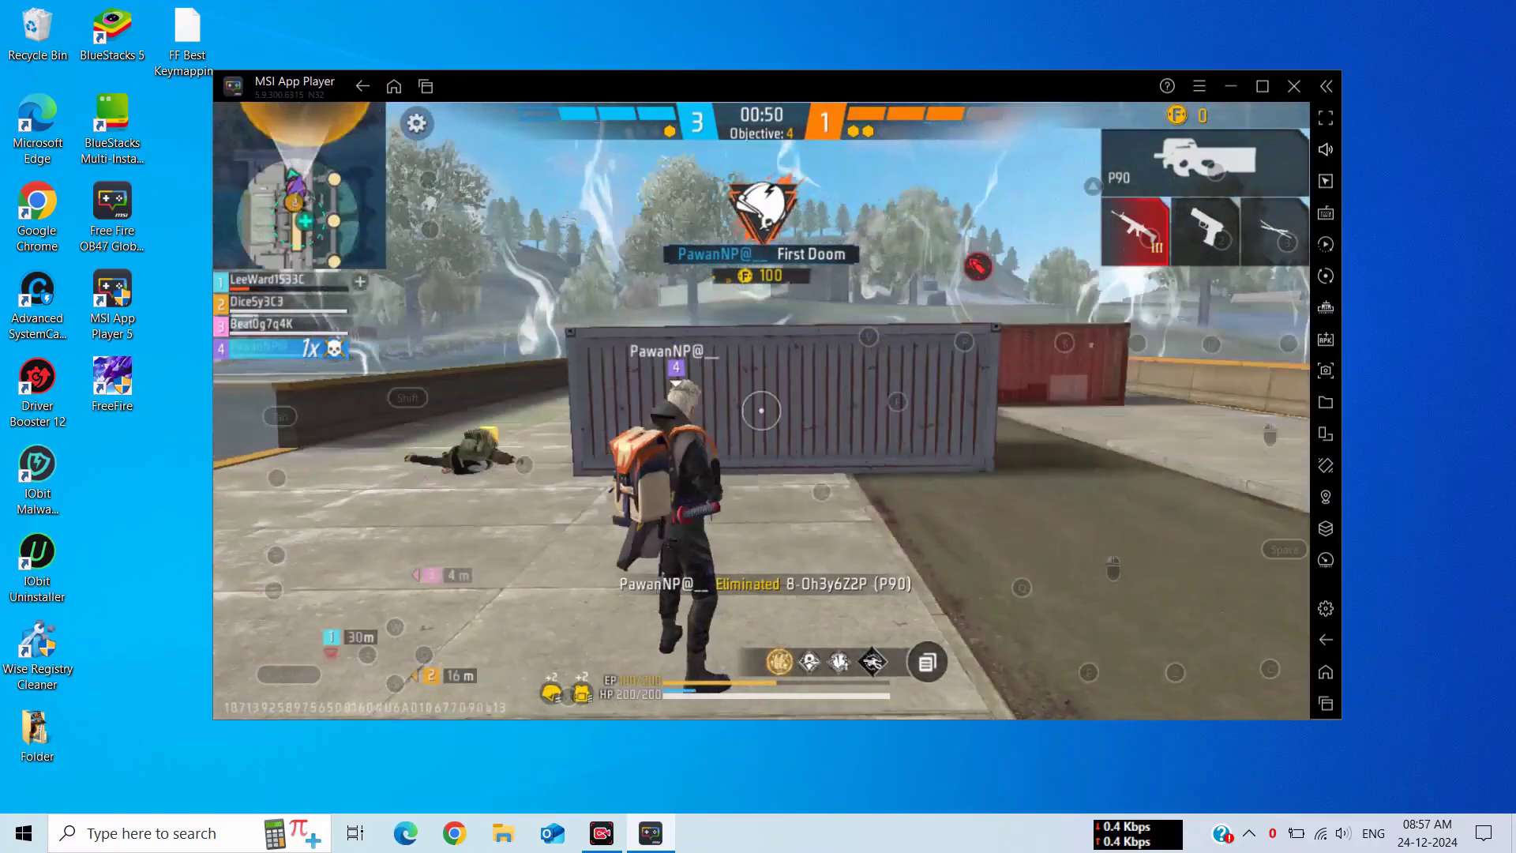
key("w")
key("w")
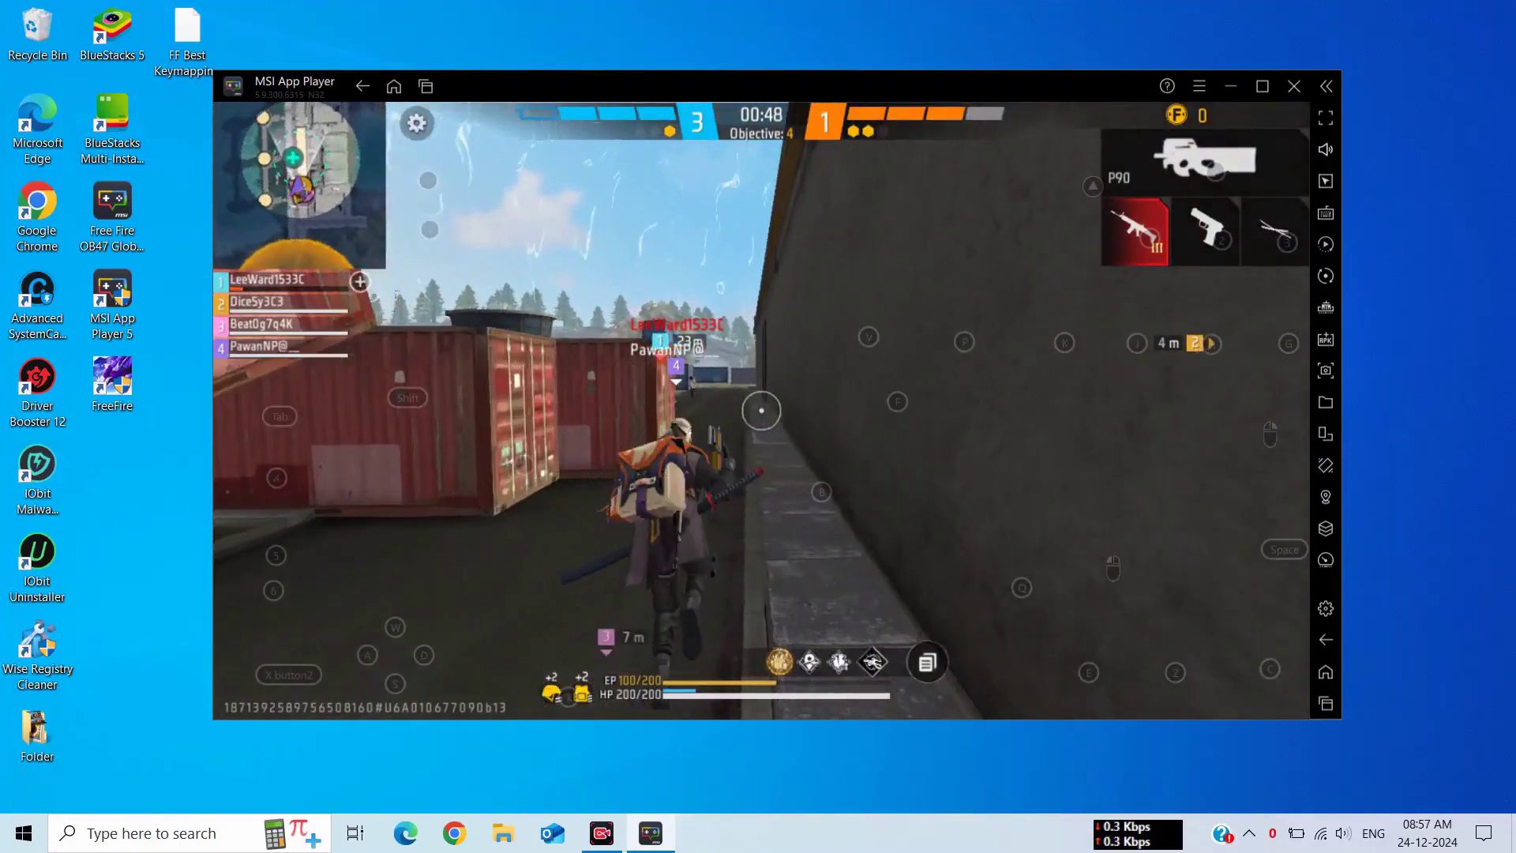
key("w")
right_click(761, 410)
left_click(761, 410)
right_click(761, 411)
right_click(761, 410)
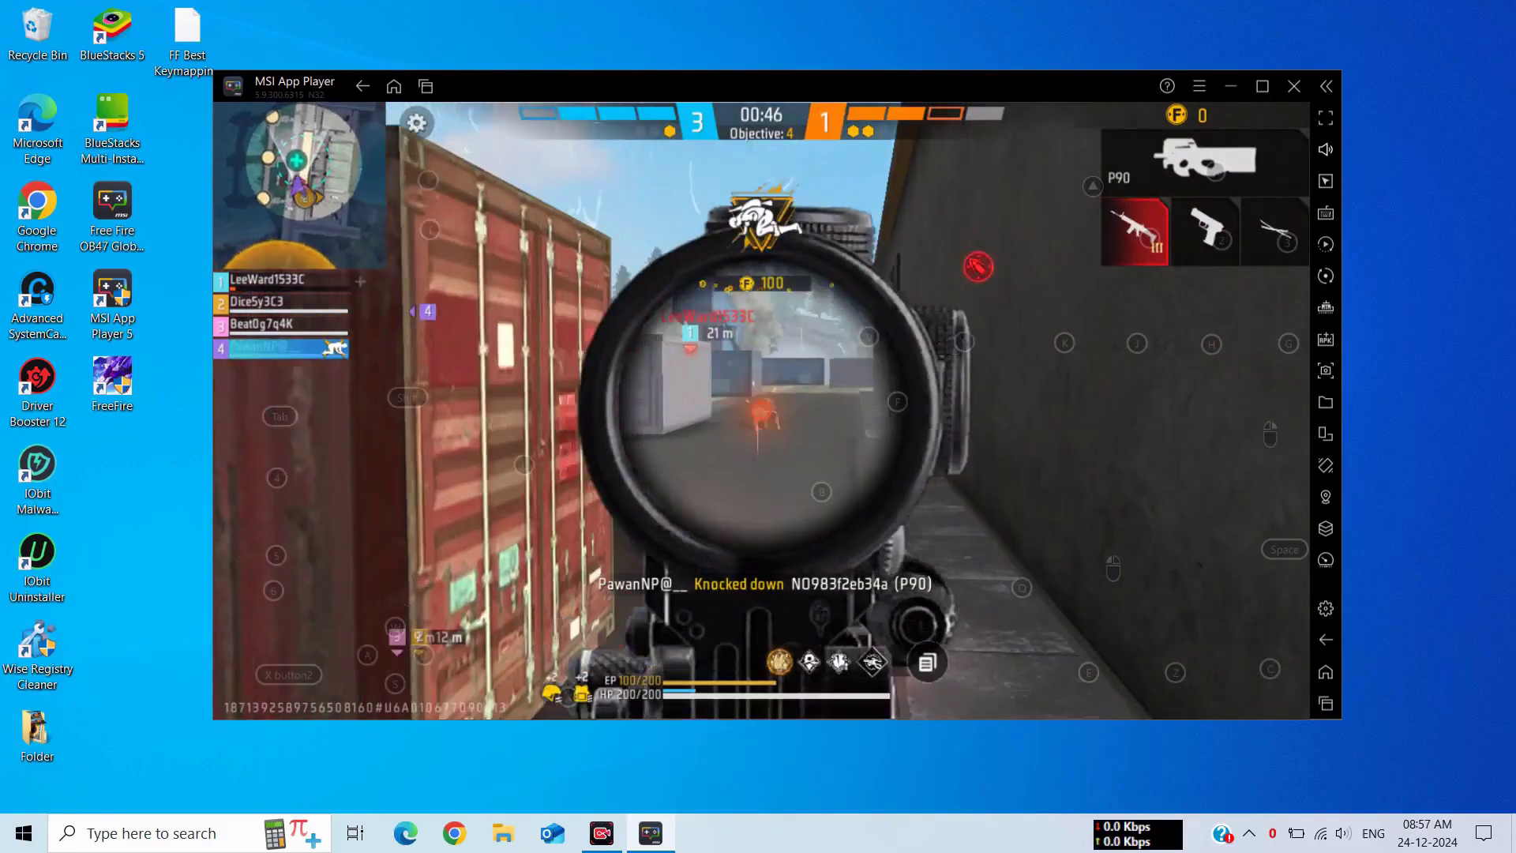
left_click(761, 411)
left_click(762, 410)
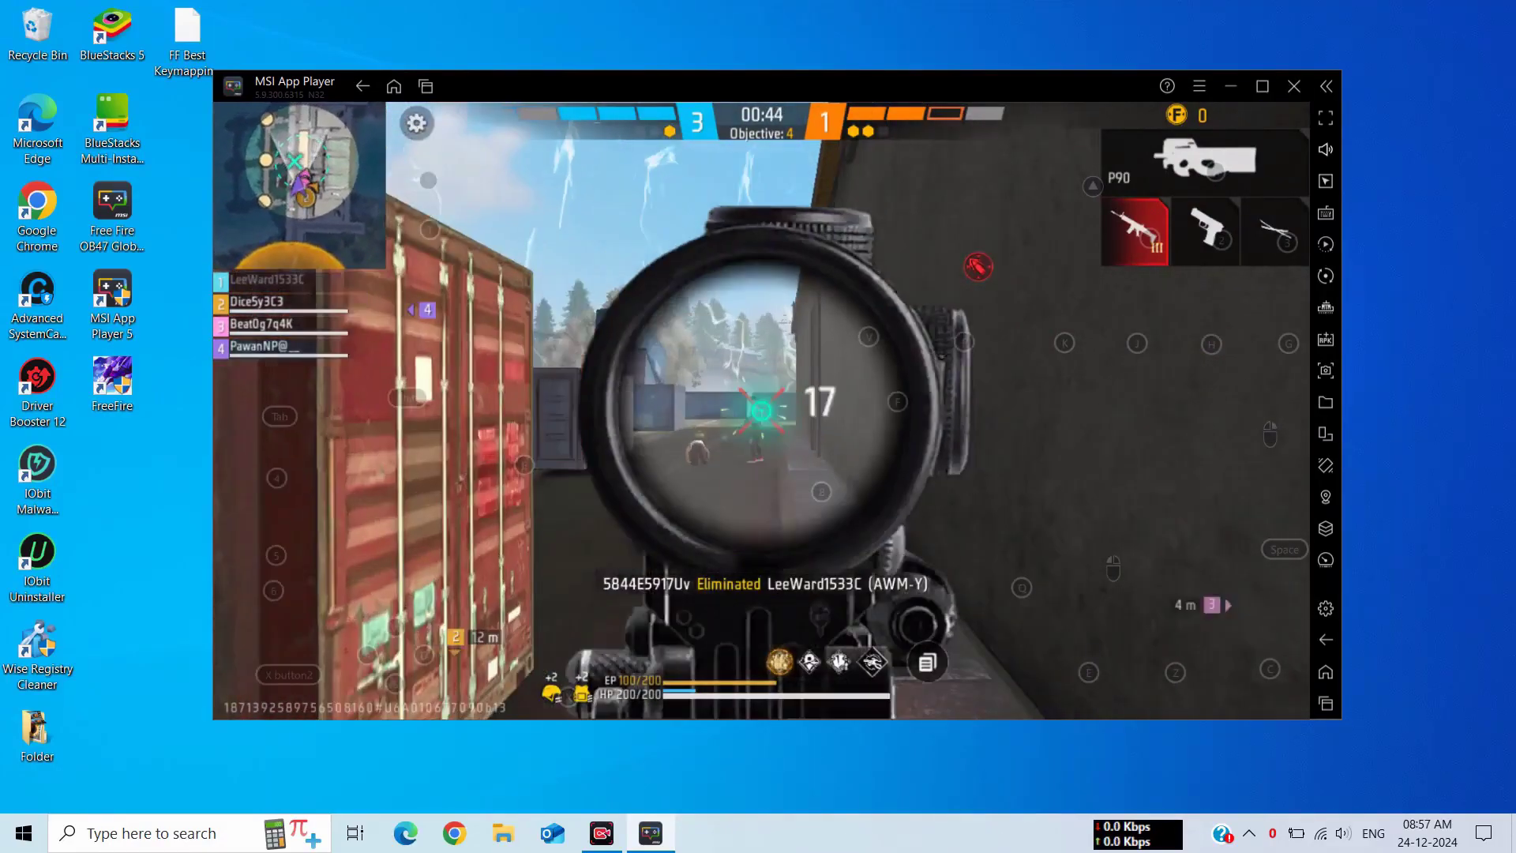
right_click(761, 410)
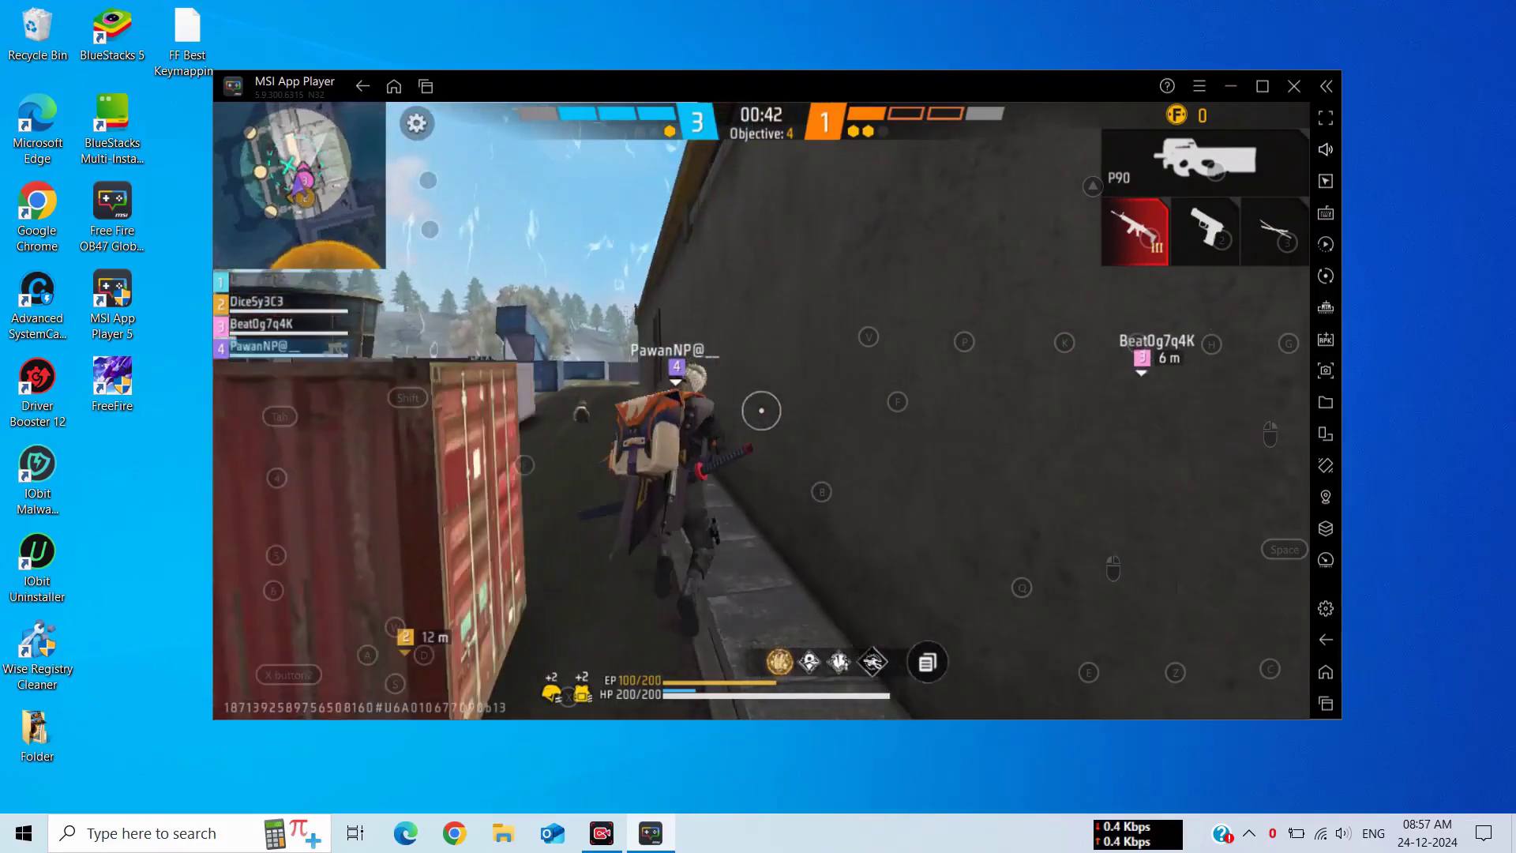
left_click(761, 410)
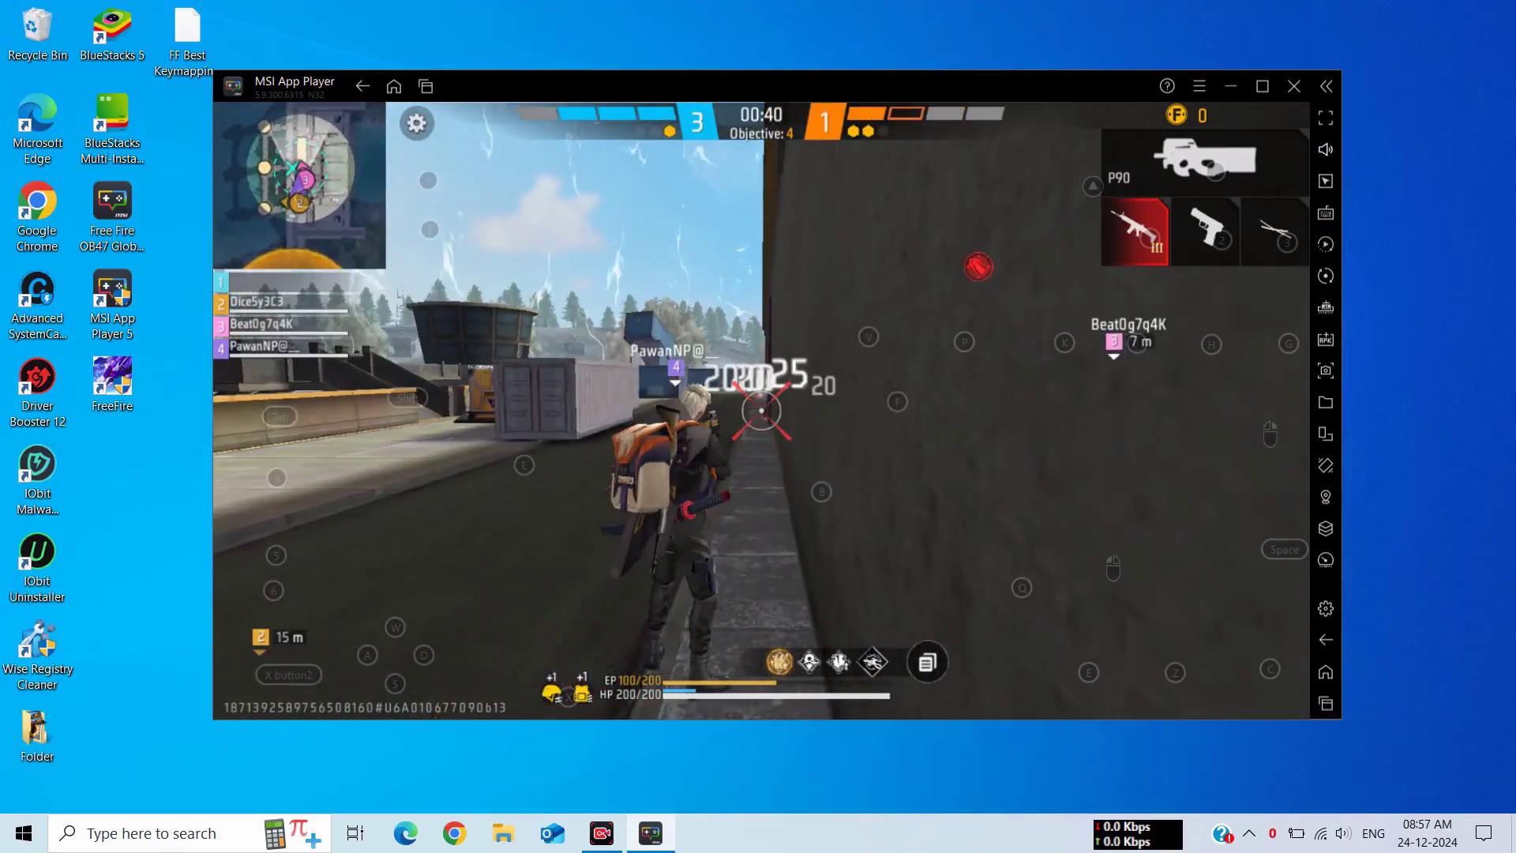
left_click(761, 410)
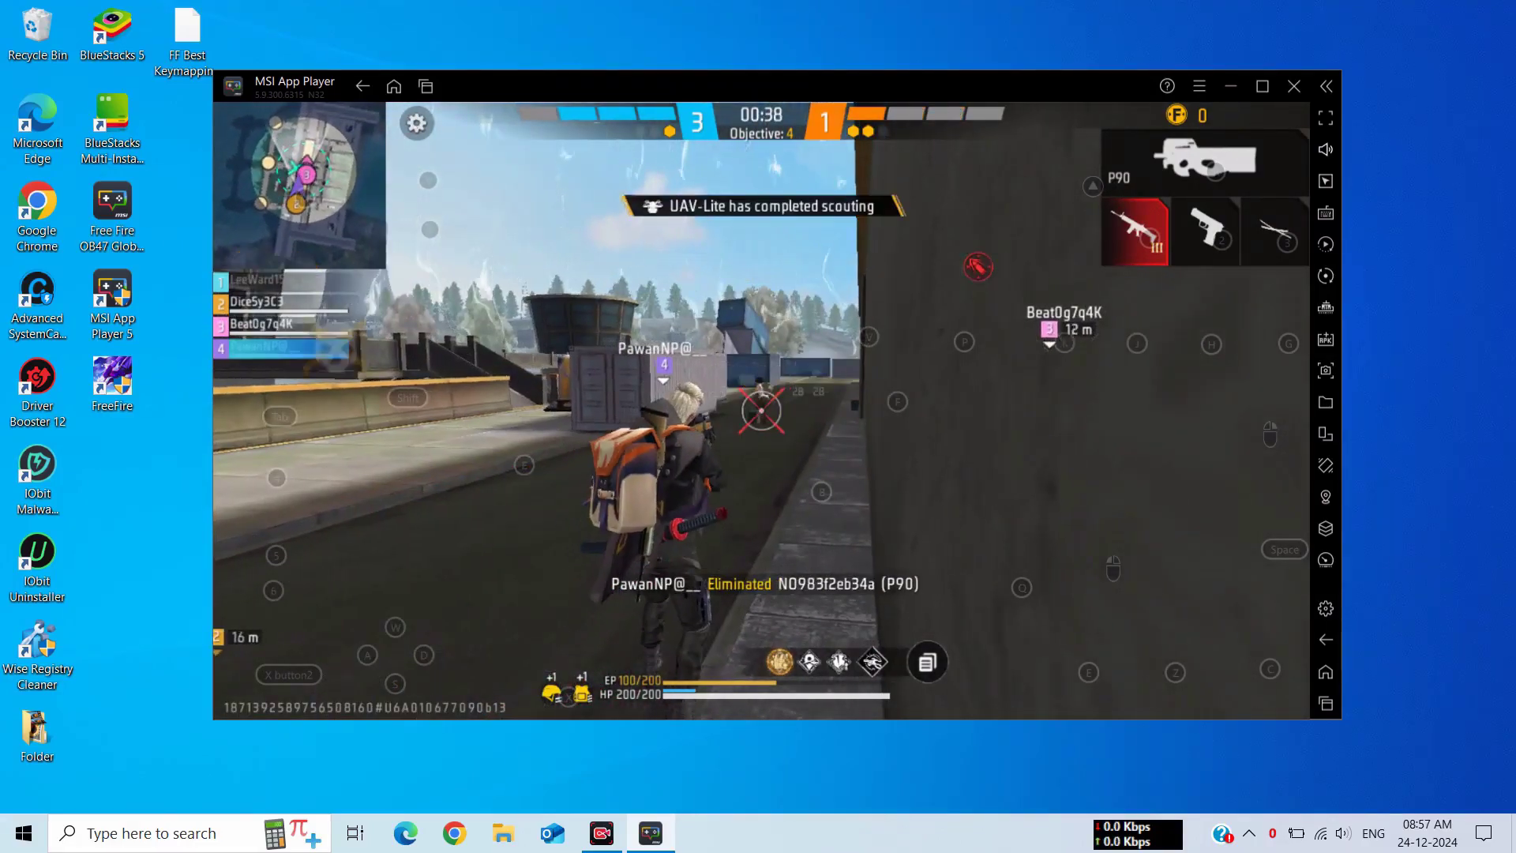
key("w")
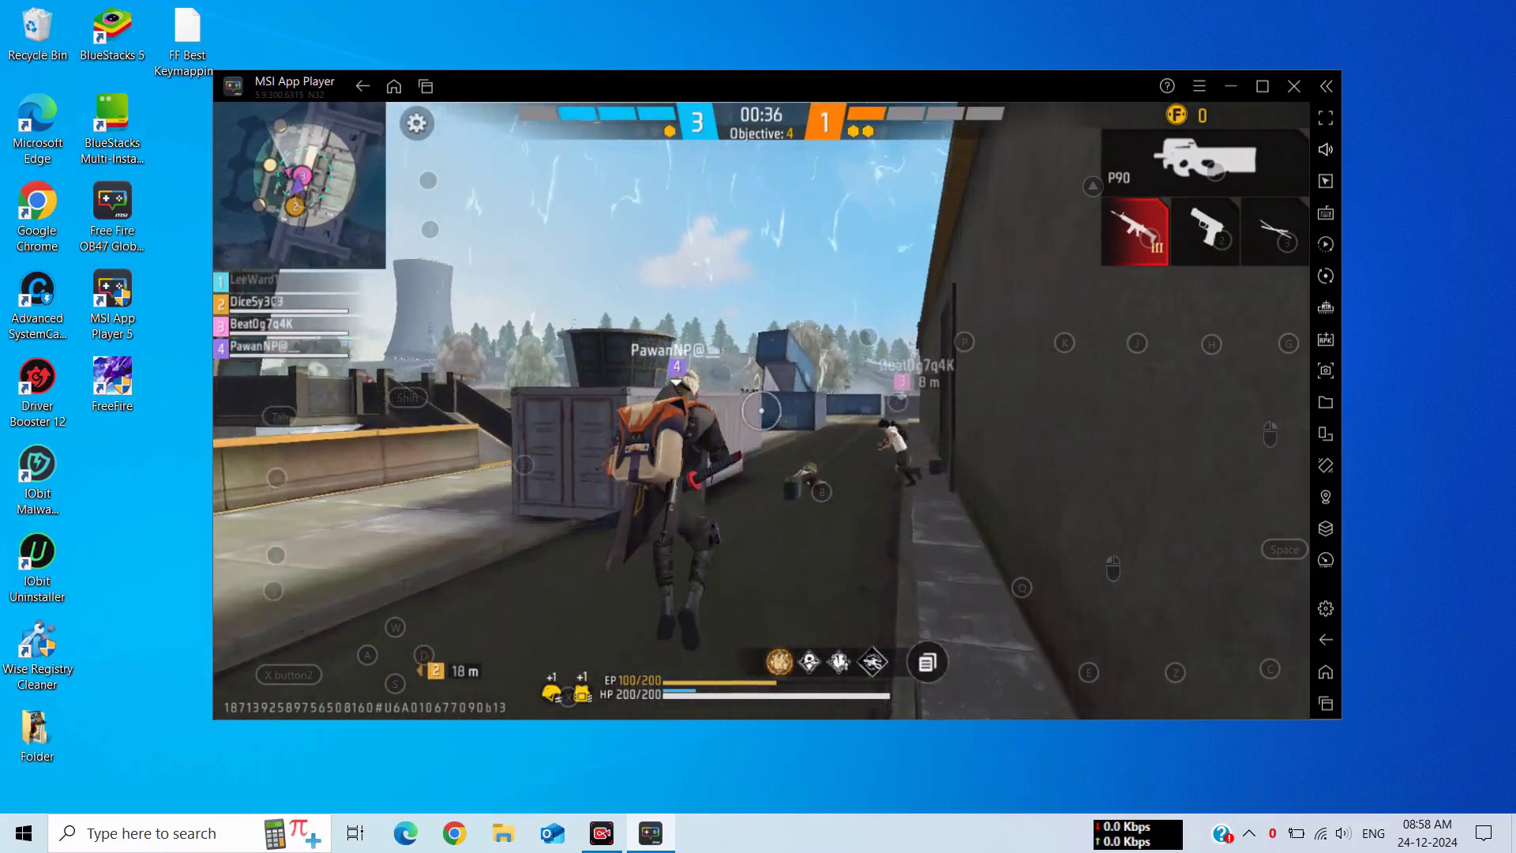
key("w")
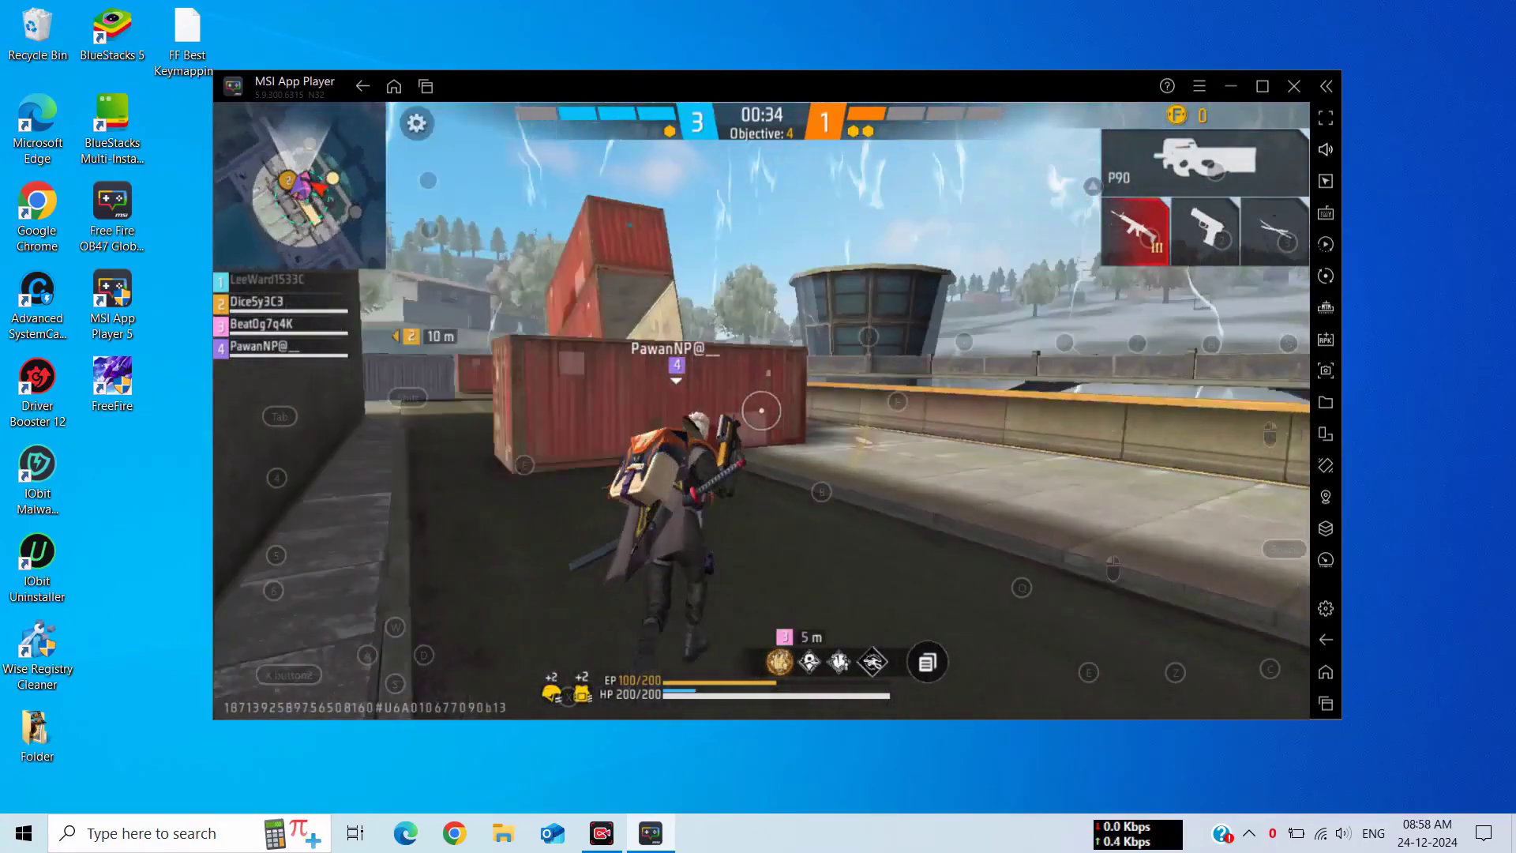
key("w")
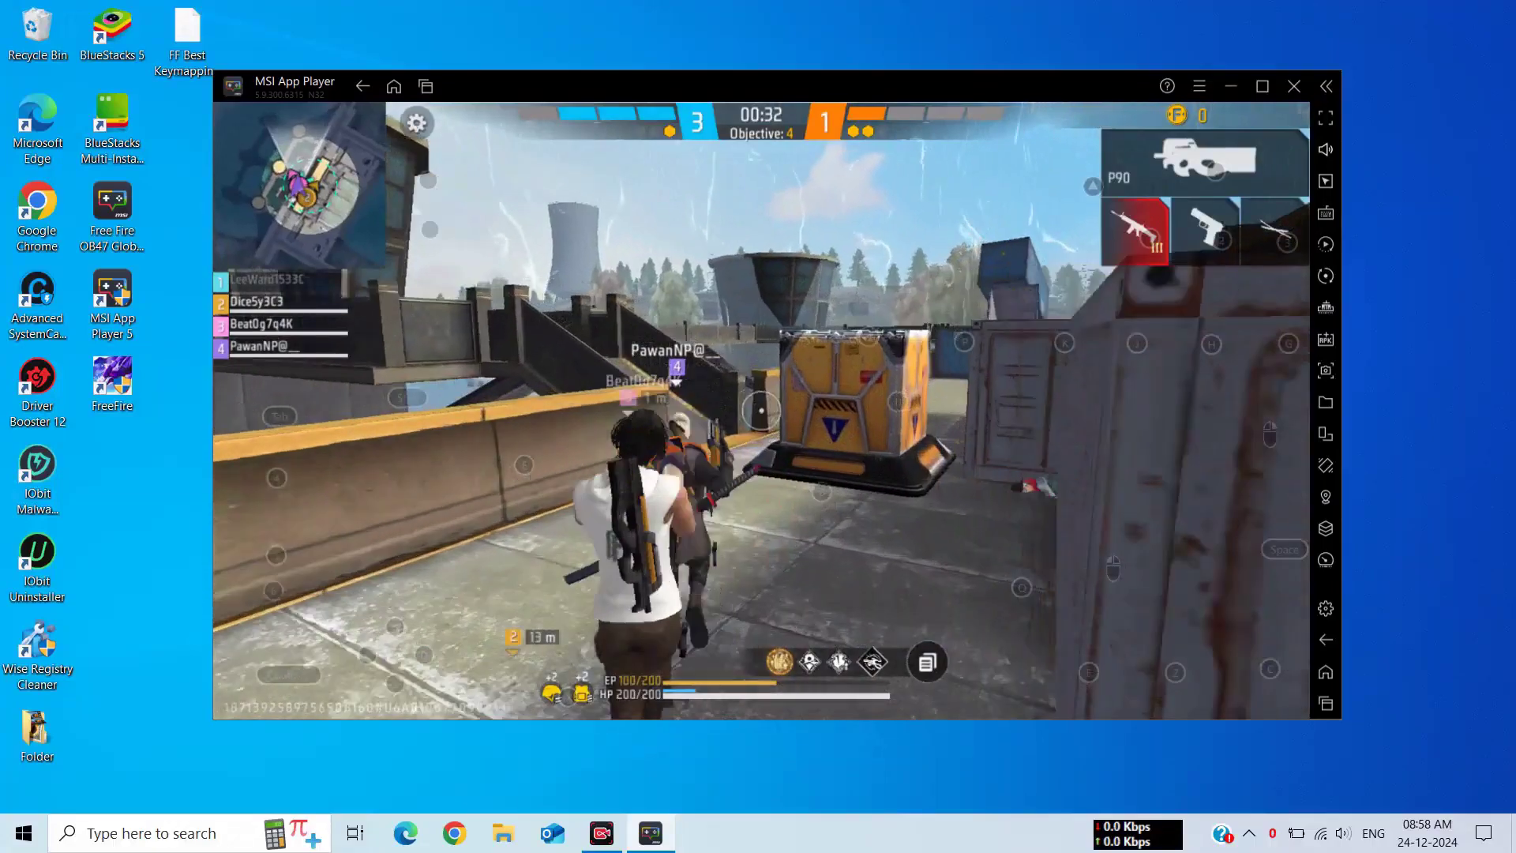
key("w")
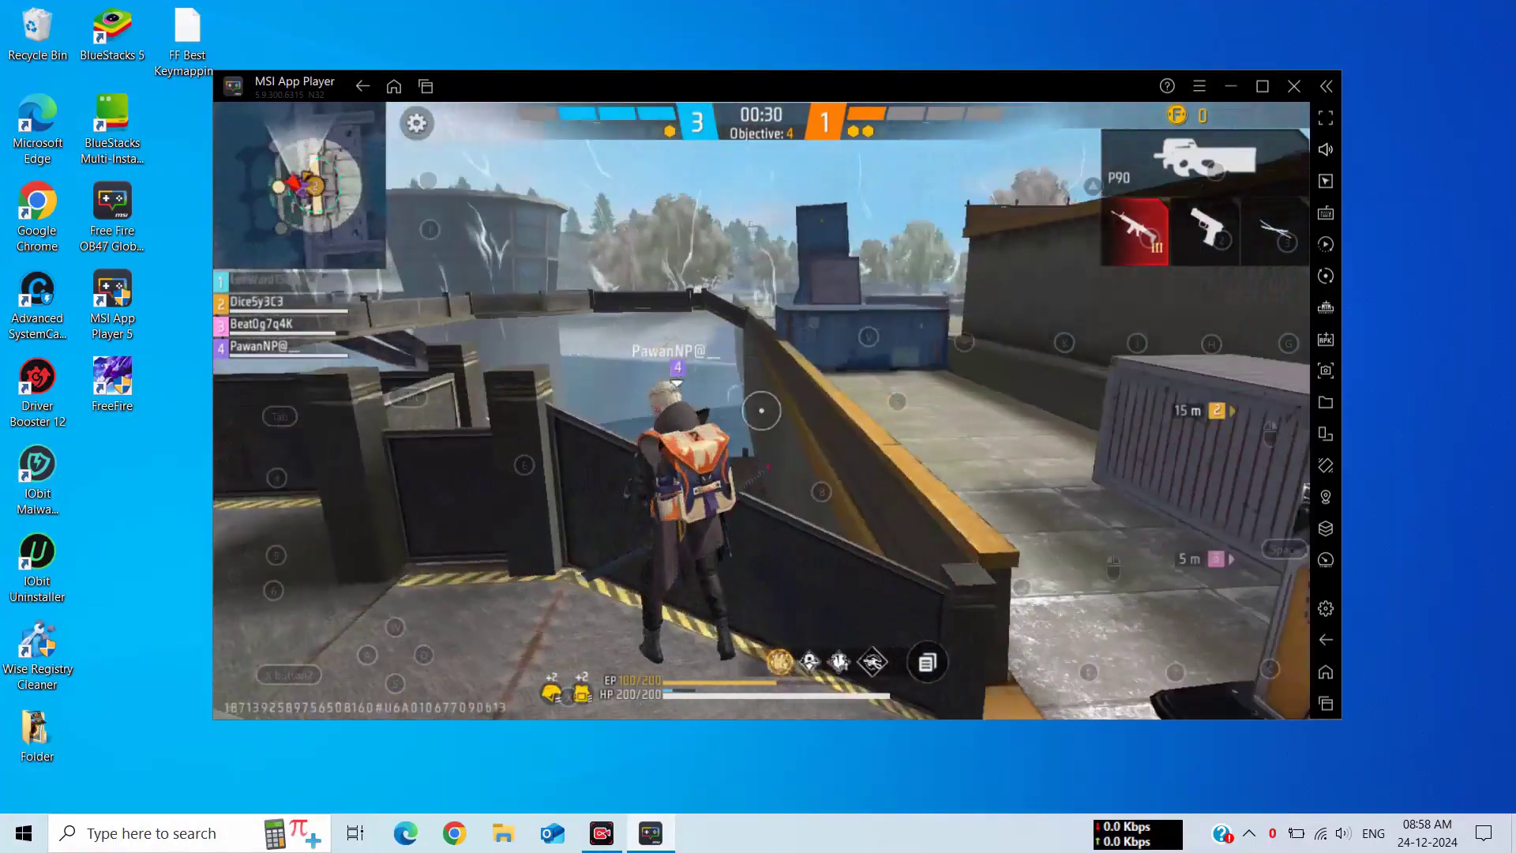
key("w")
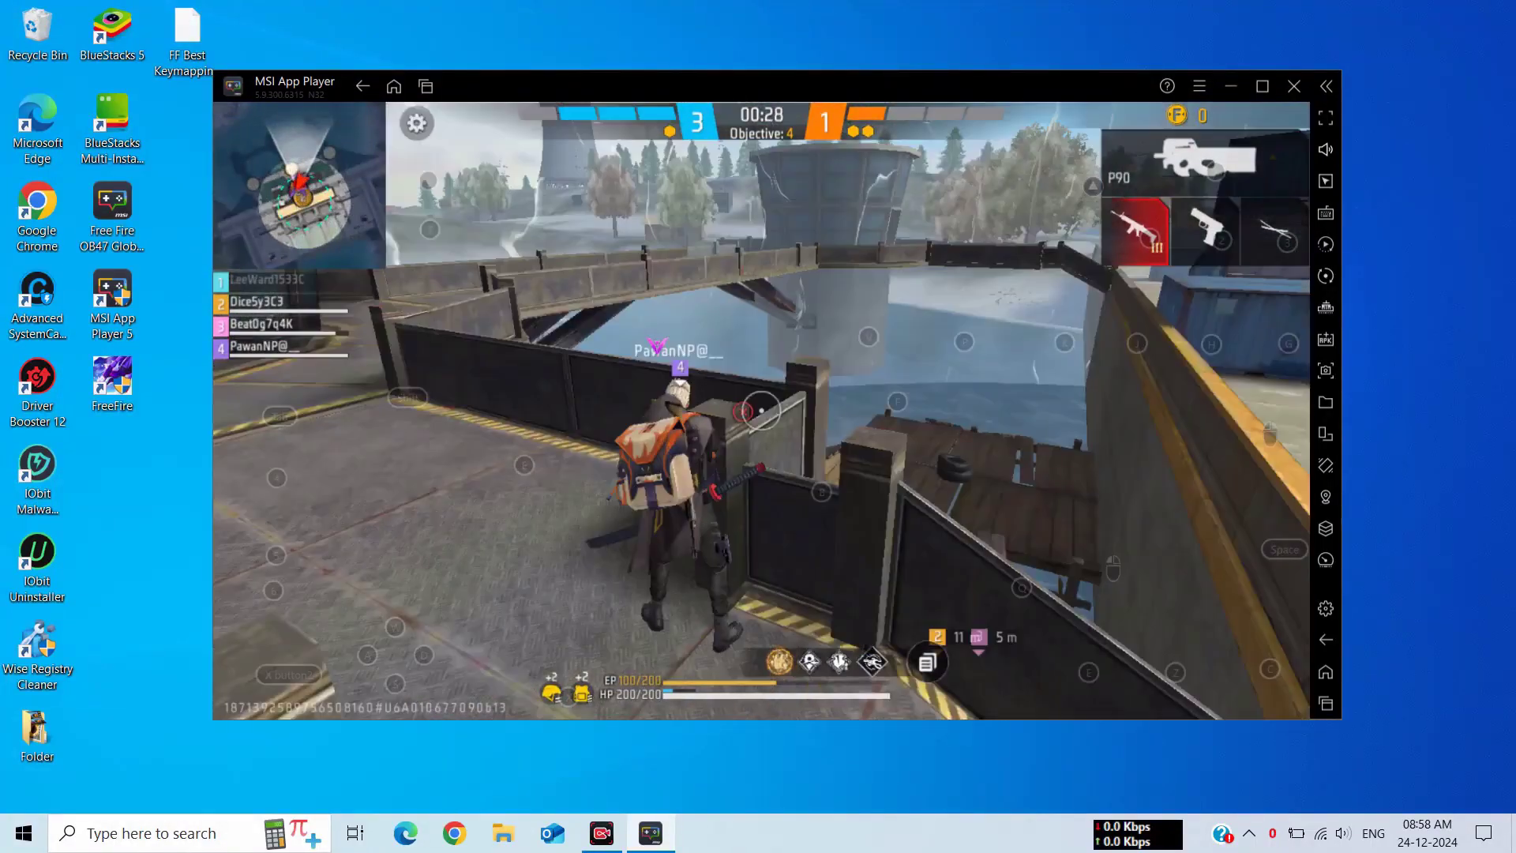
left_click(761, 411)
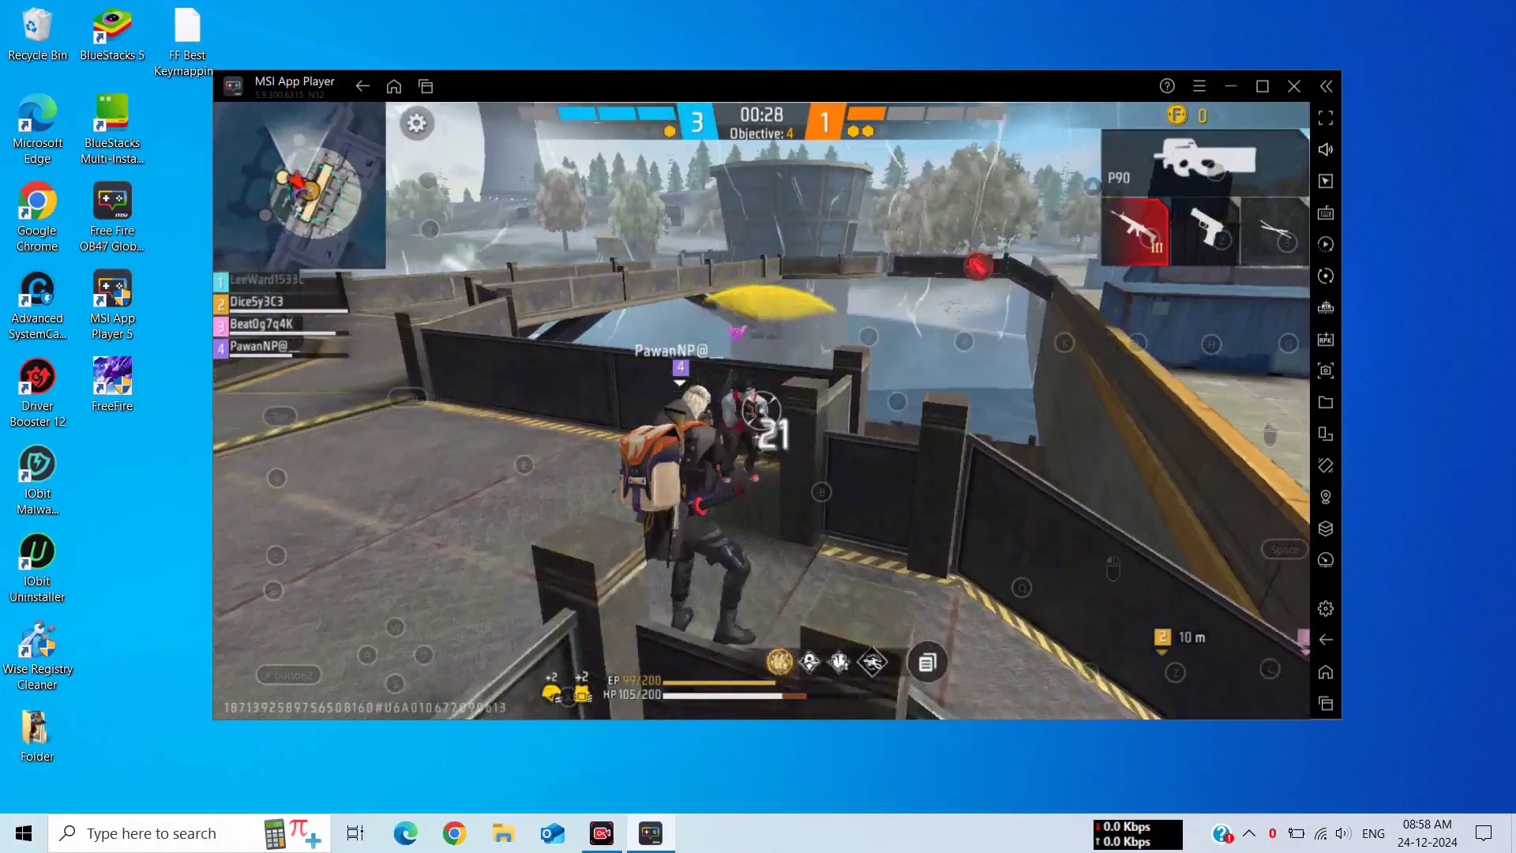
left_click(761, 410)
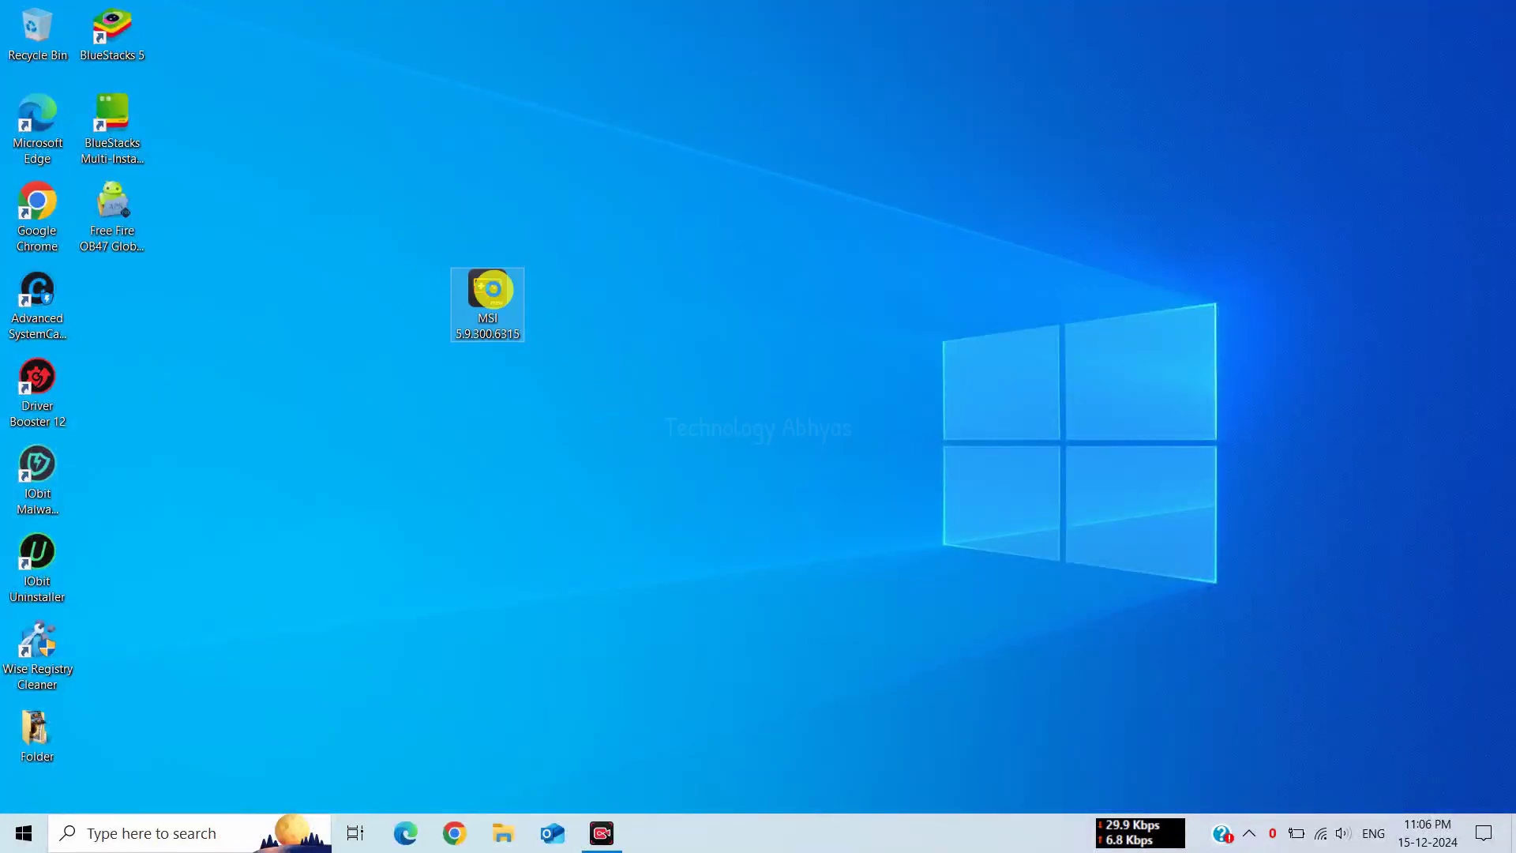
- Launch the MSI 5.9.300.6315 installer from the desktop and open its custom installation options
right_click(491, 289)
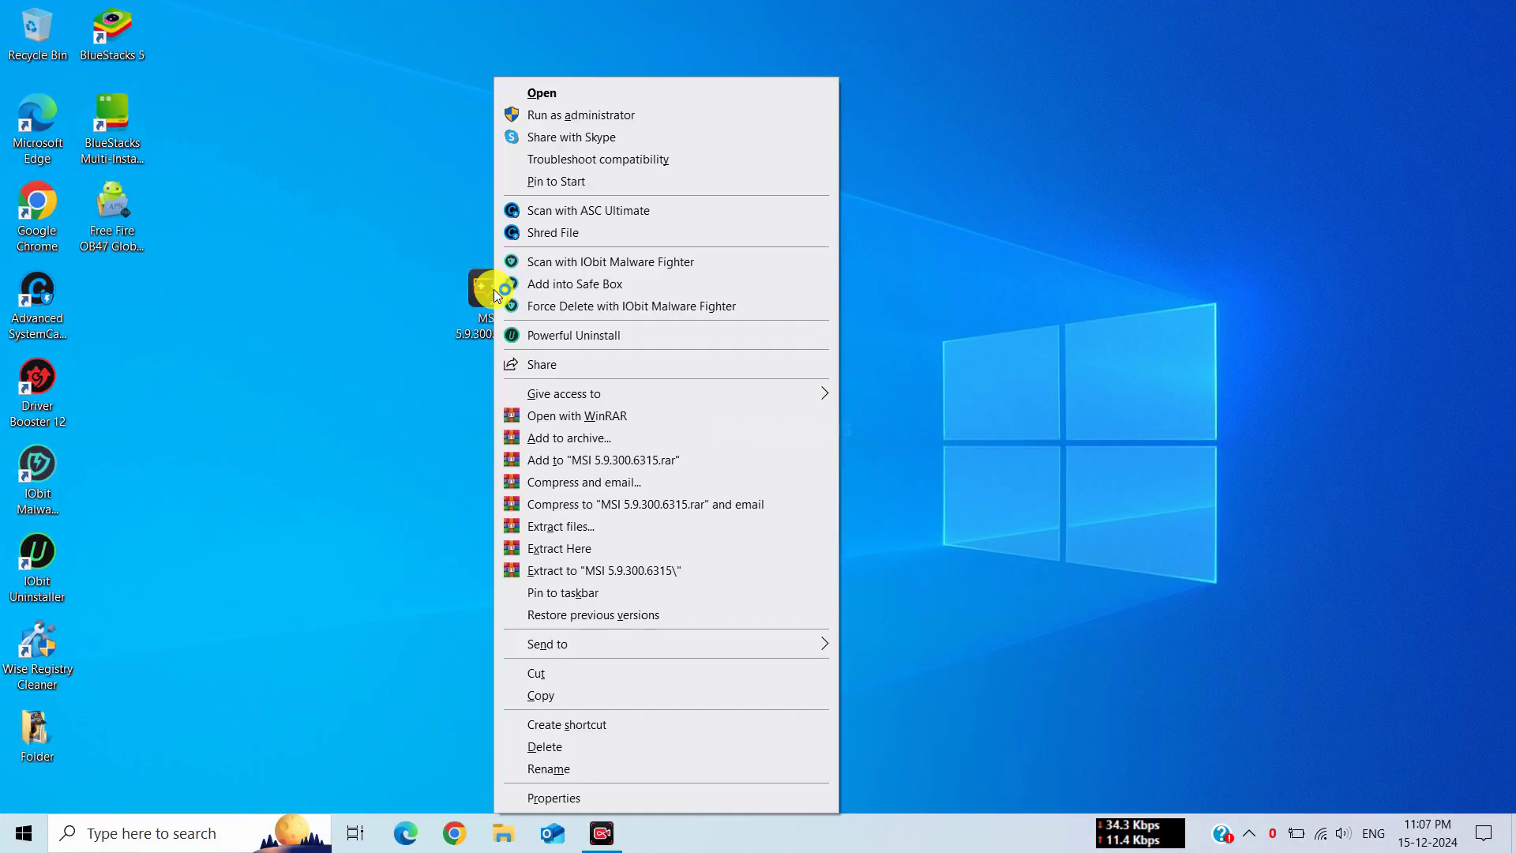
left_click(559, 96)
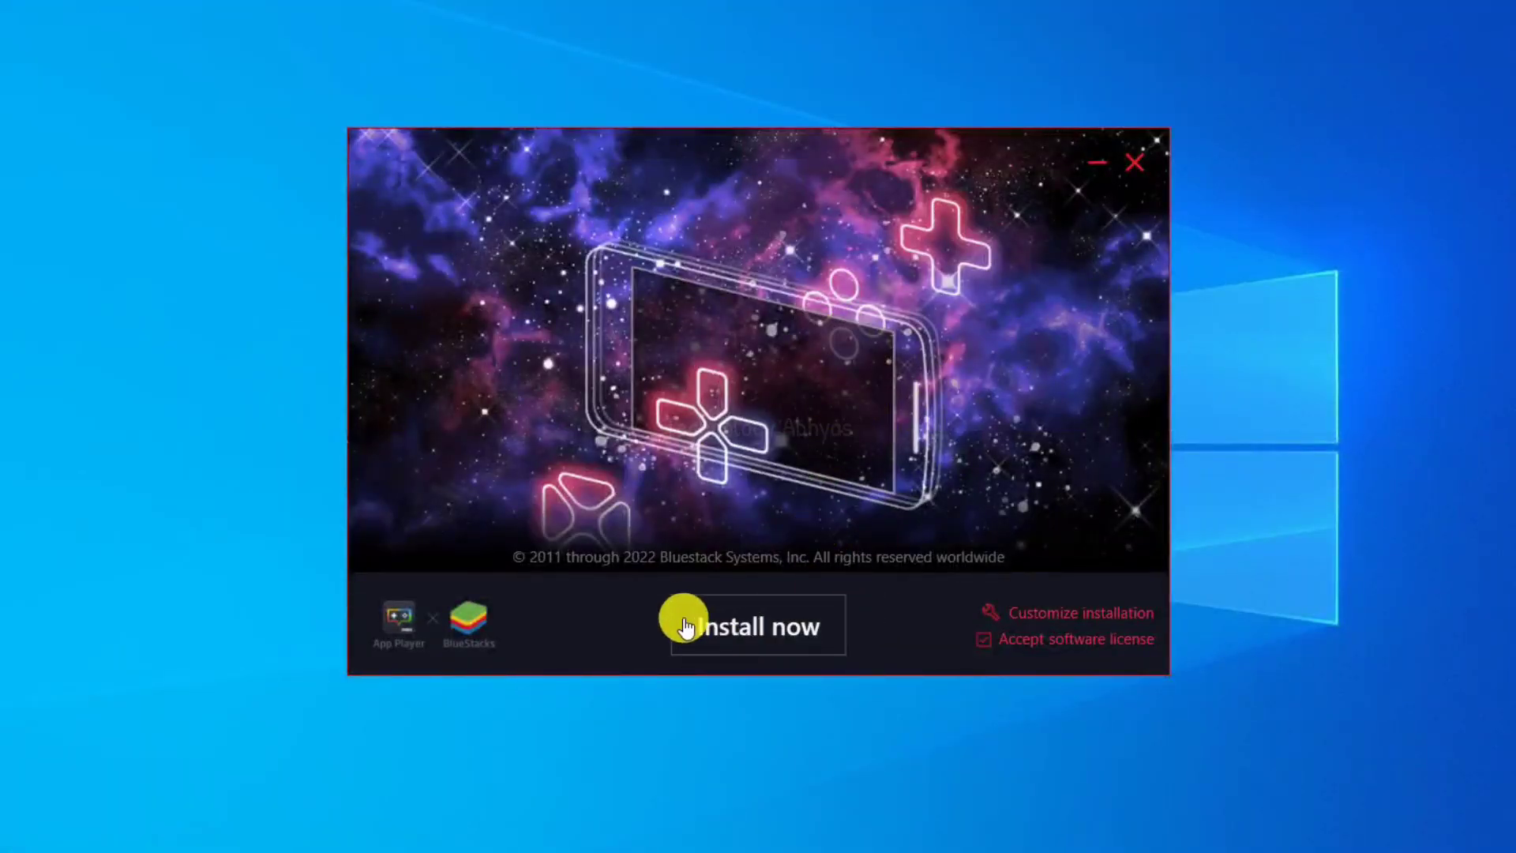
left_click(1088, 613)
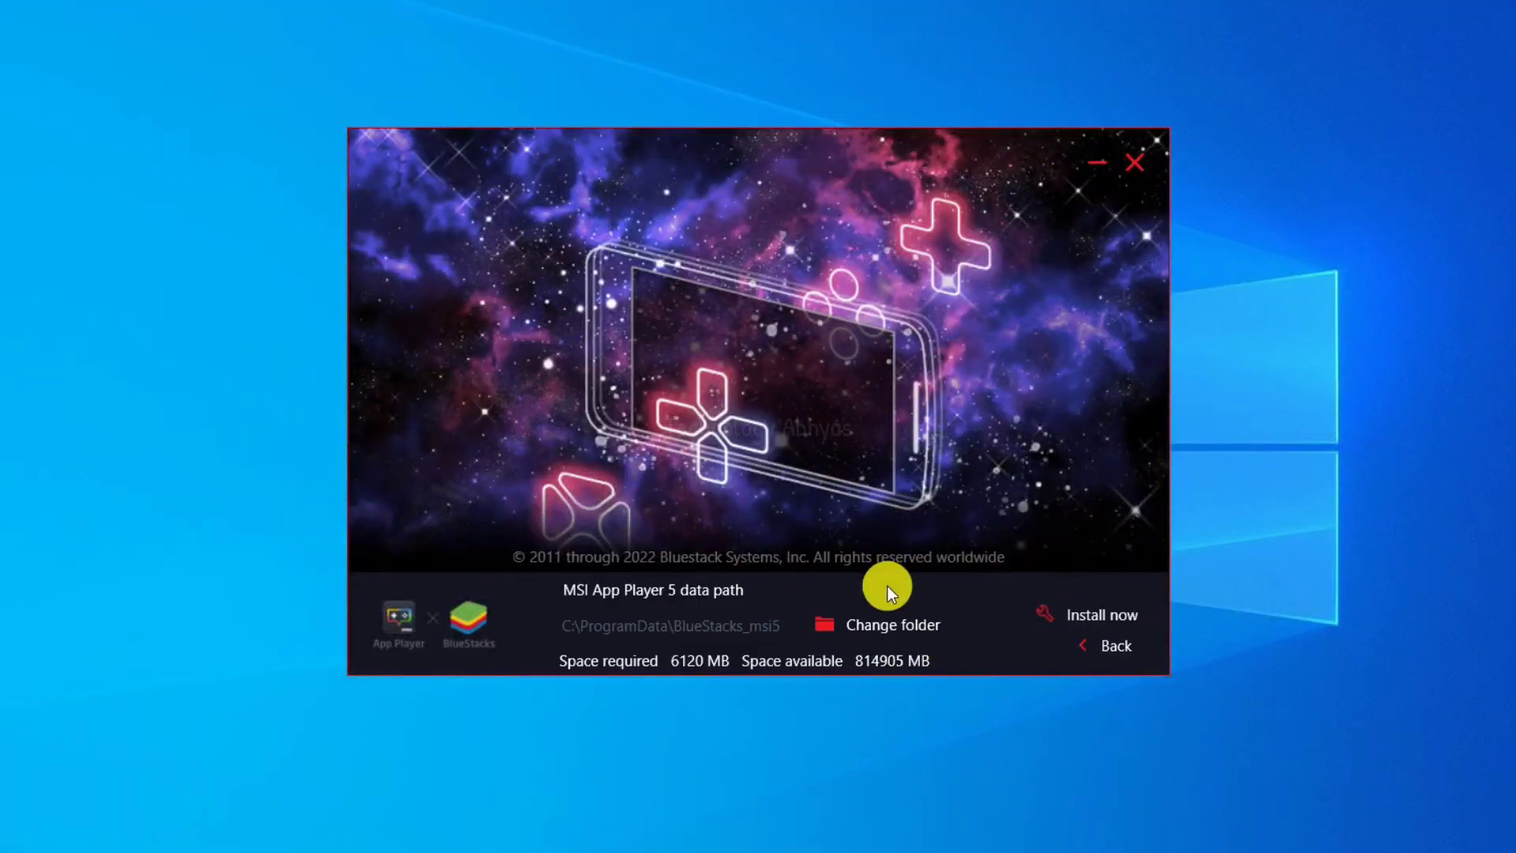
- Set the data path to a new folder named "MSI Best Version OB47" on drive C and start the installation
left_click(874, 628)
left_click(645, 401)
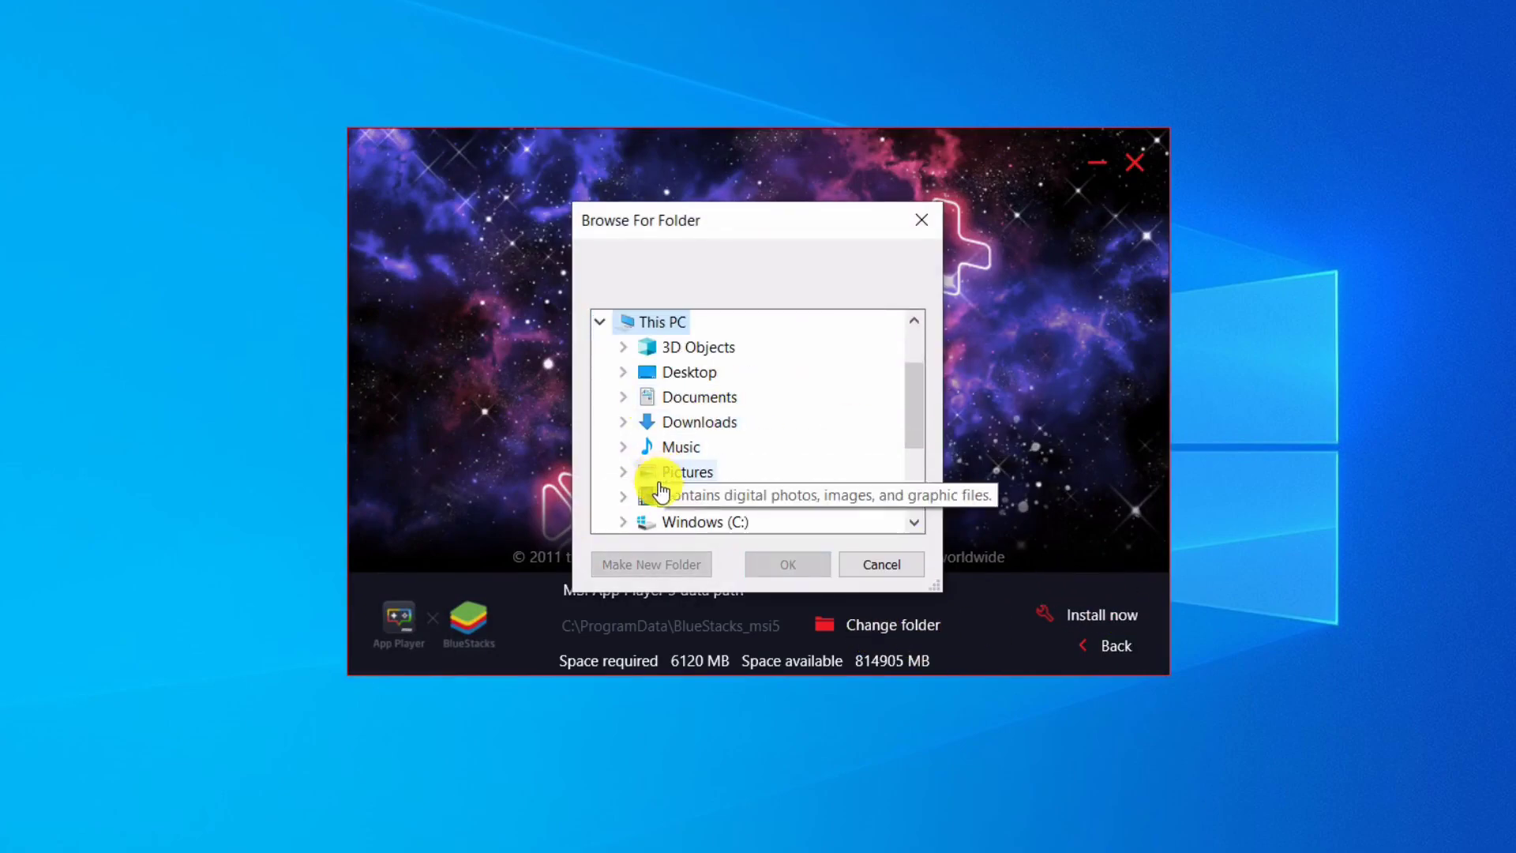
left_click(673, 504)
left_click(653, 562)
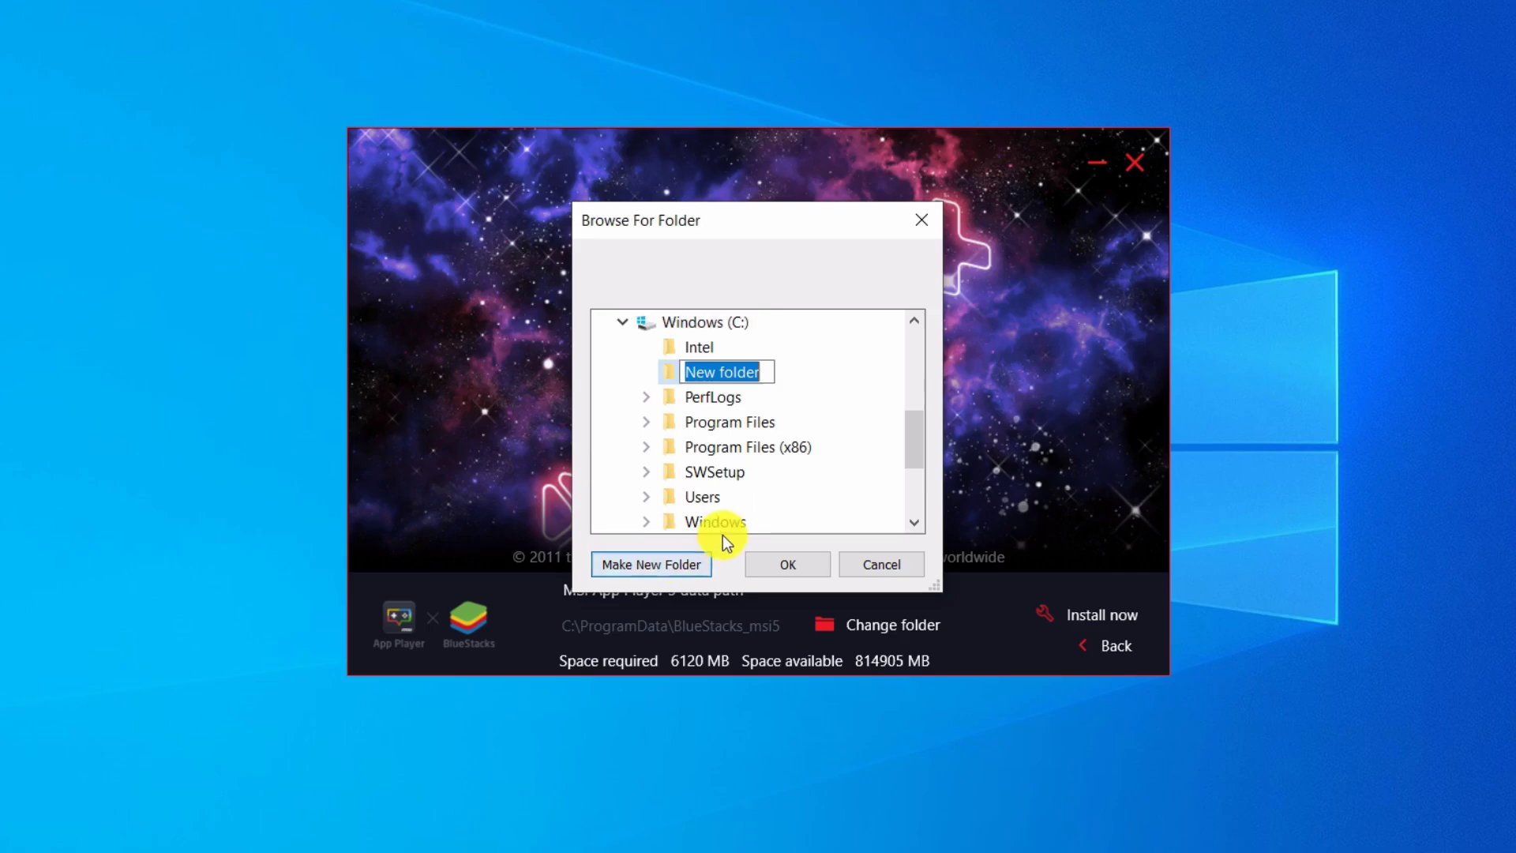
type("MSI Best Version OB47")
left_click(848, 410)
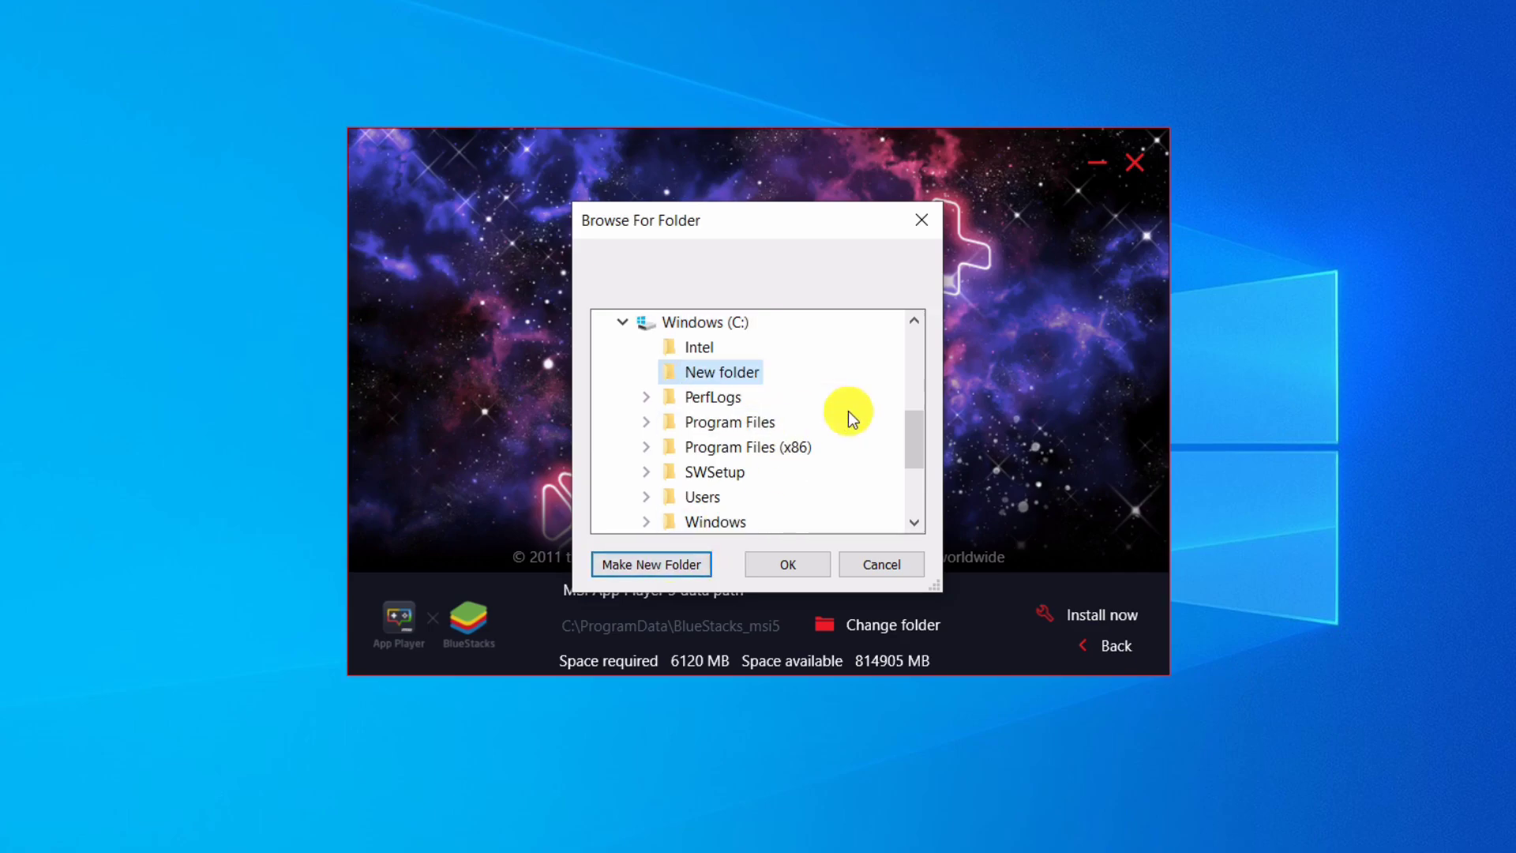
left_click(786, 564)
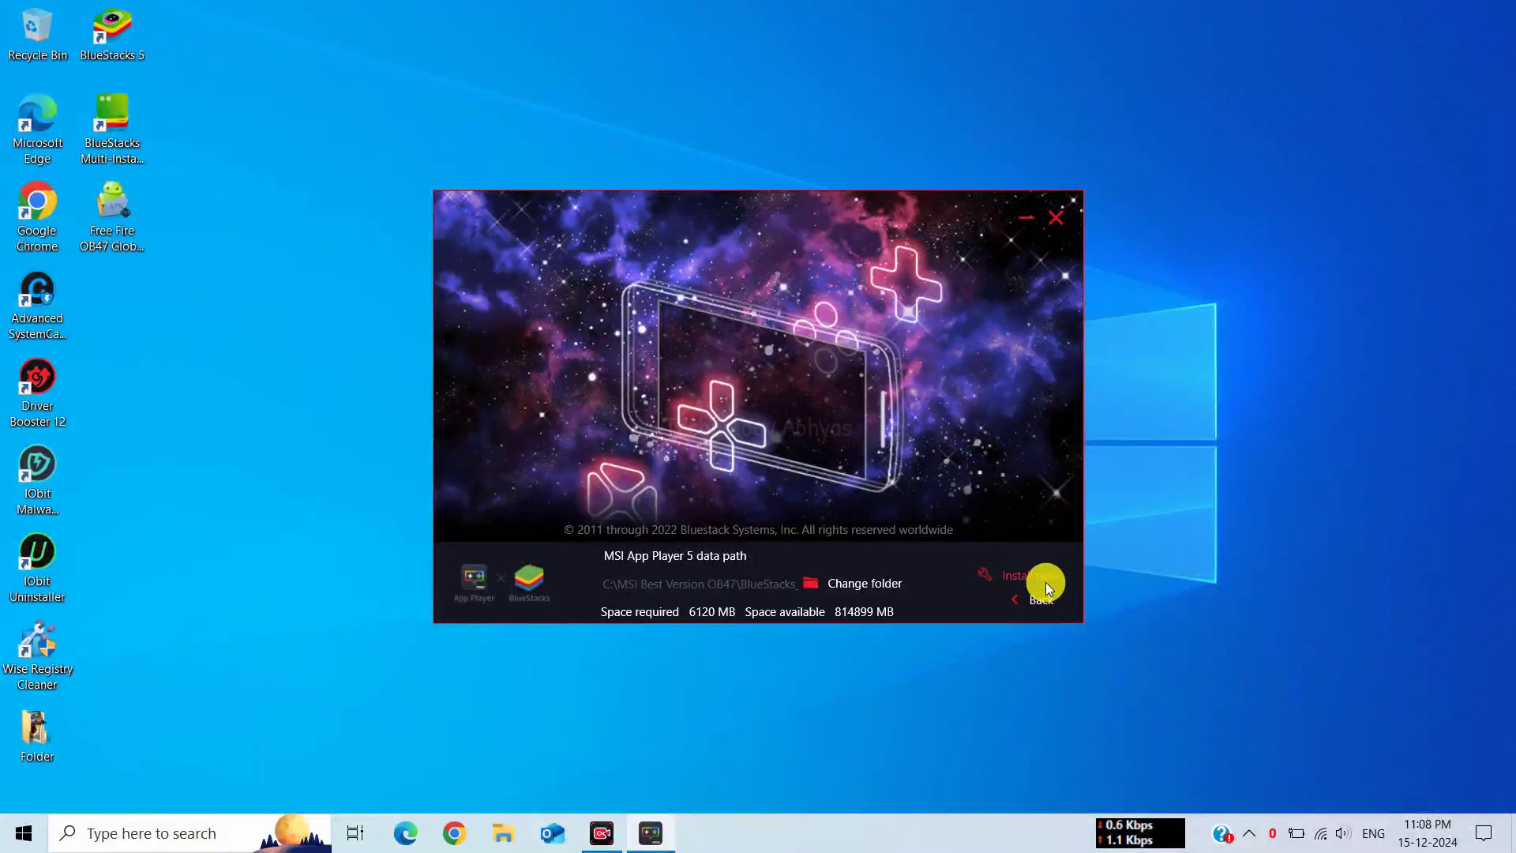
left_click(1045, 581)
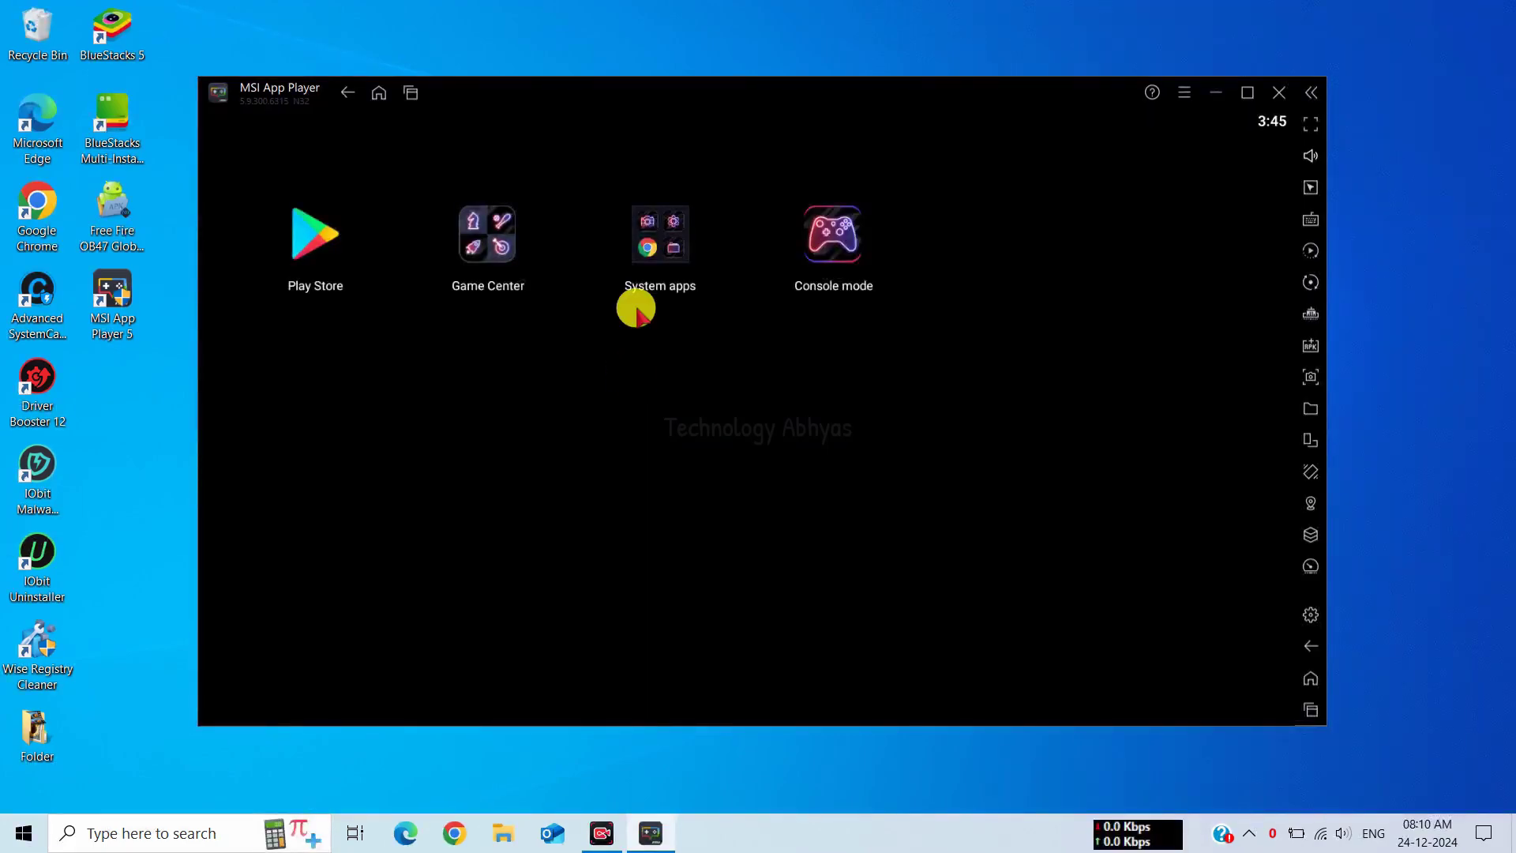
- Open the installed apps list in the emulator's Android settings
left_click(644, 237)
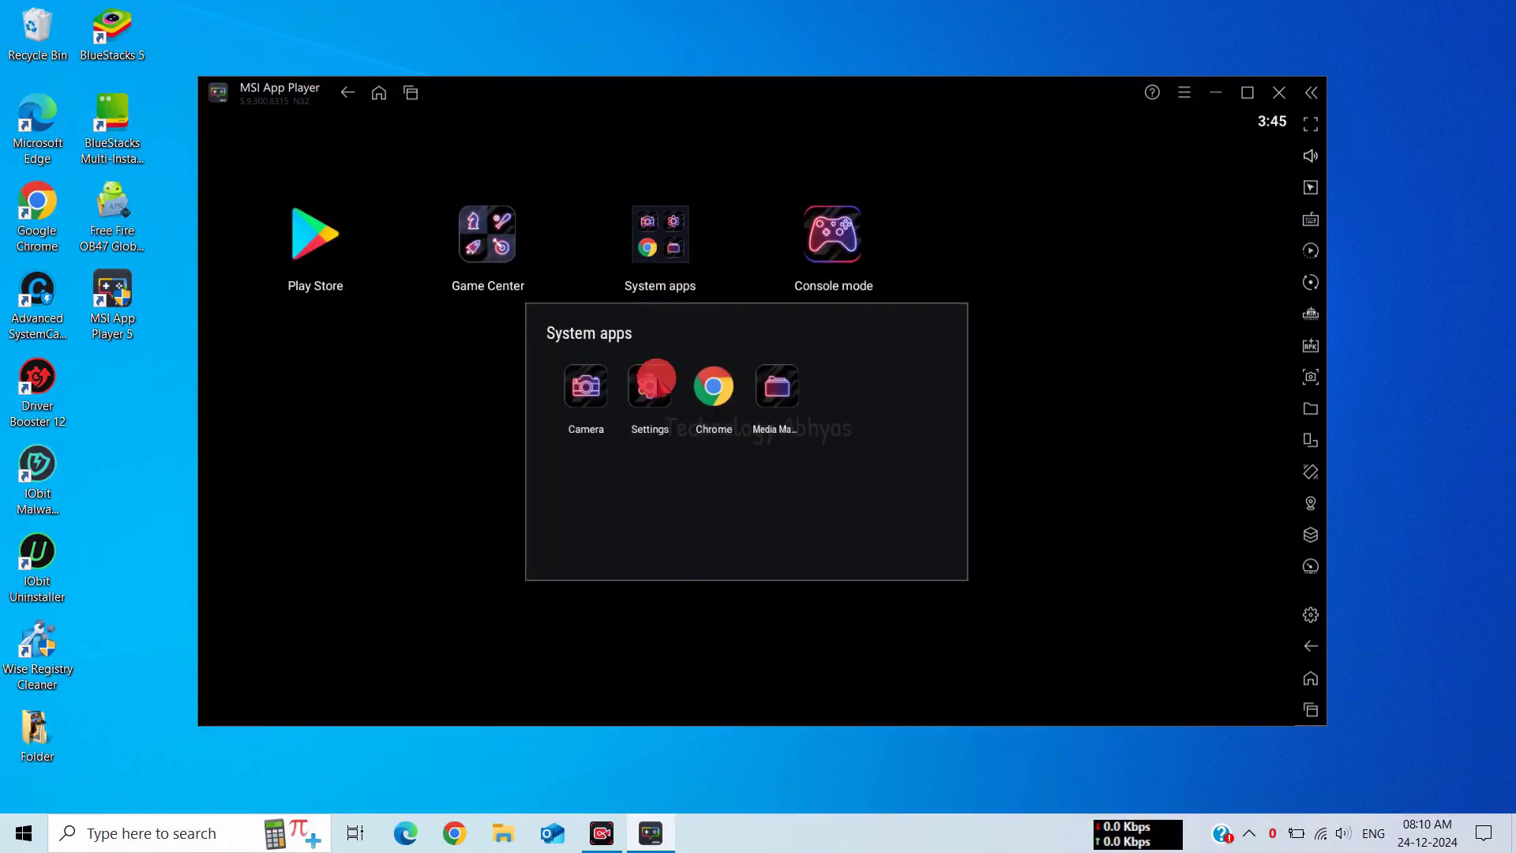
left_click(654, 381)
left_click(821, 297)
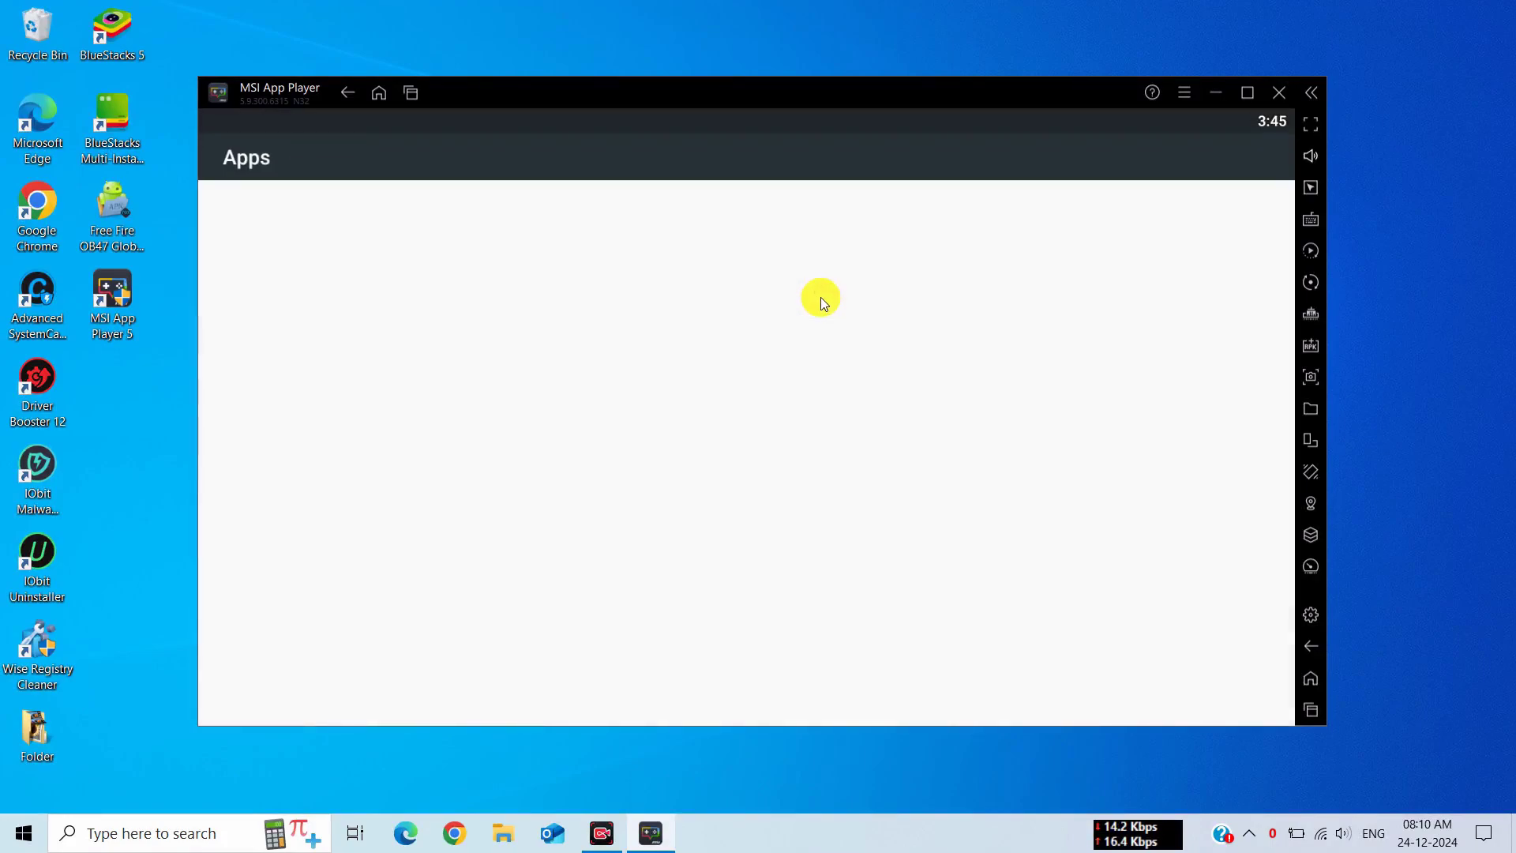
- Find Google Play Store among all apps and force stop it
left_click_drag(619, 553, 838, 591)
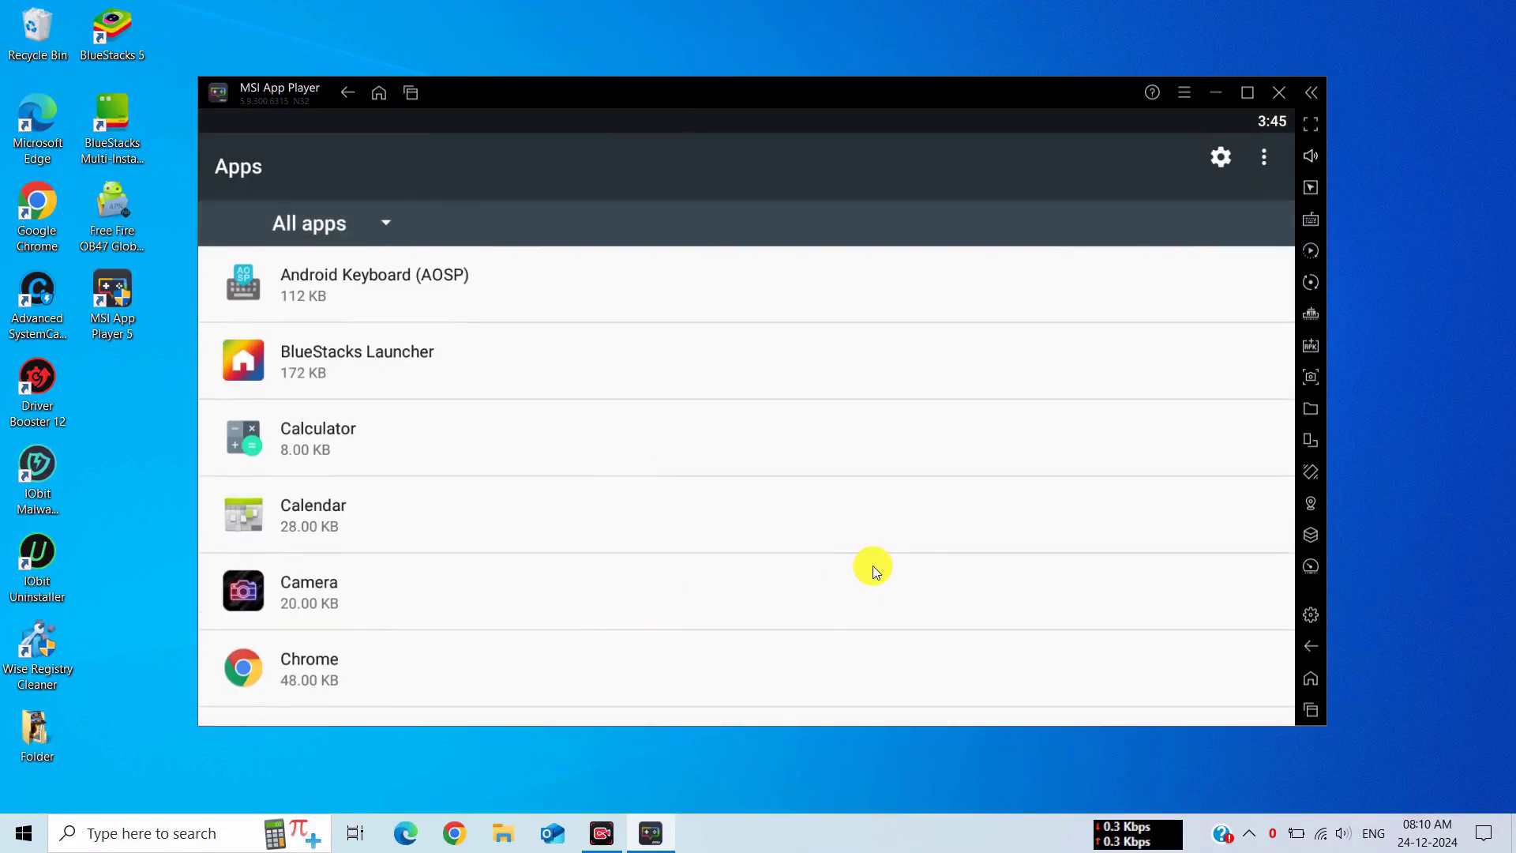
left_click_drag(728, 585, 639, 186)
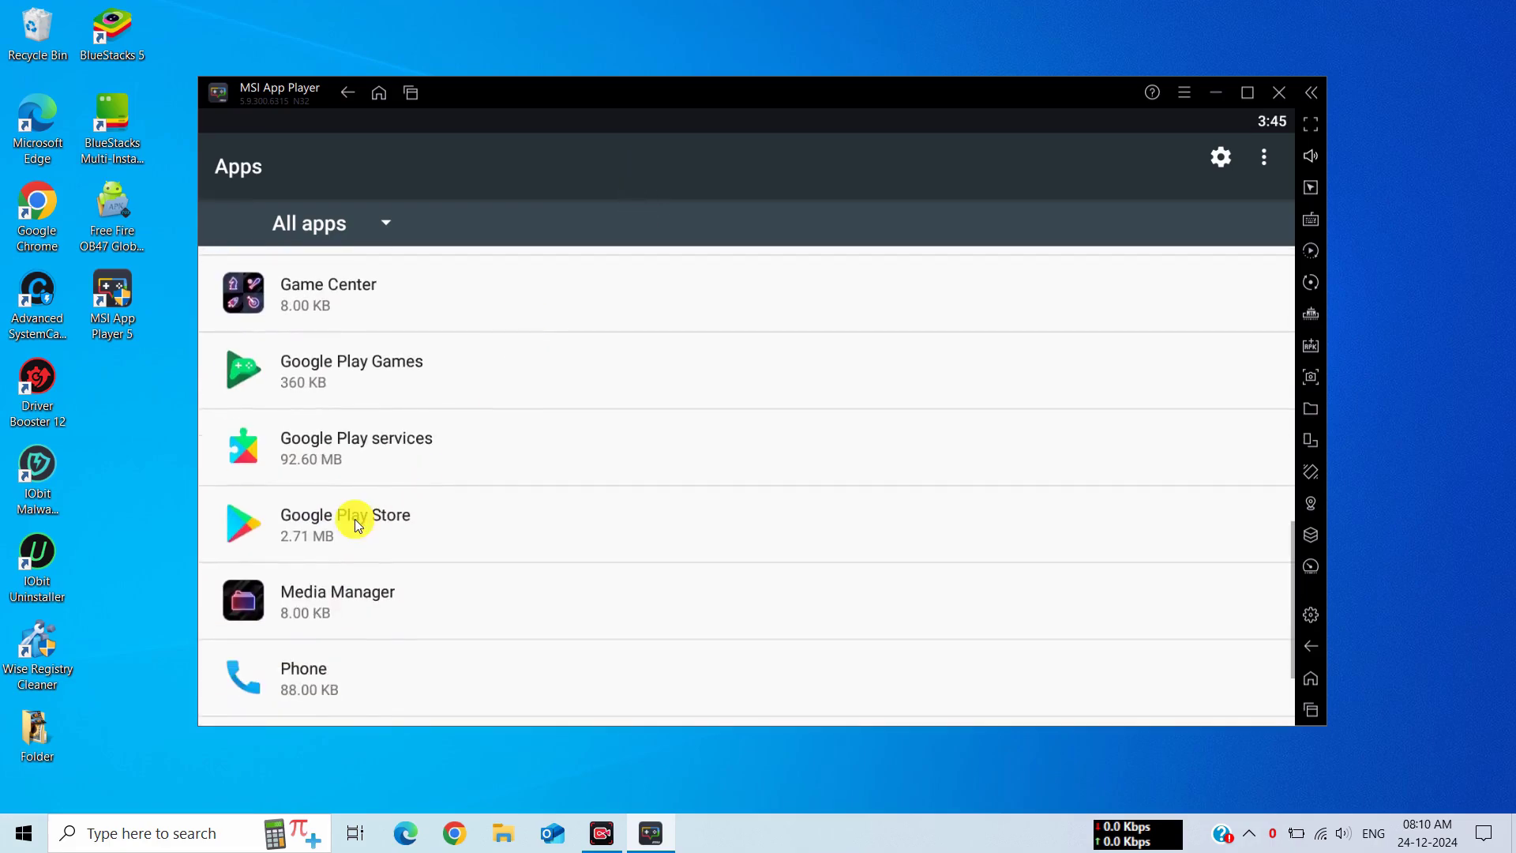
left_click(357, 525)
left_click(968, 318)
left_click(1001, 470)
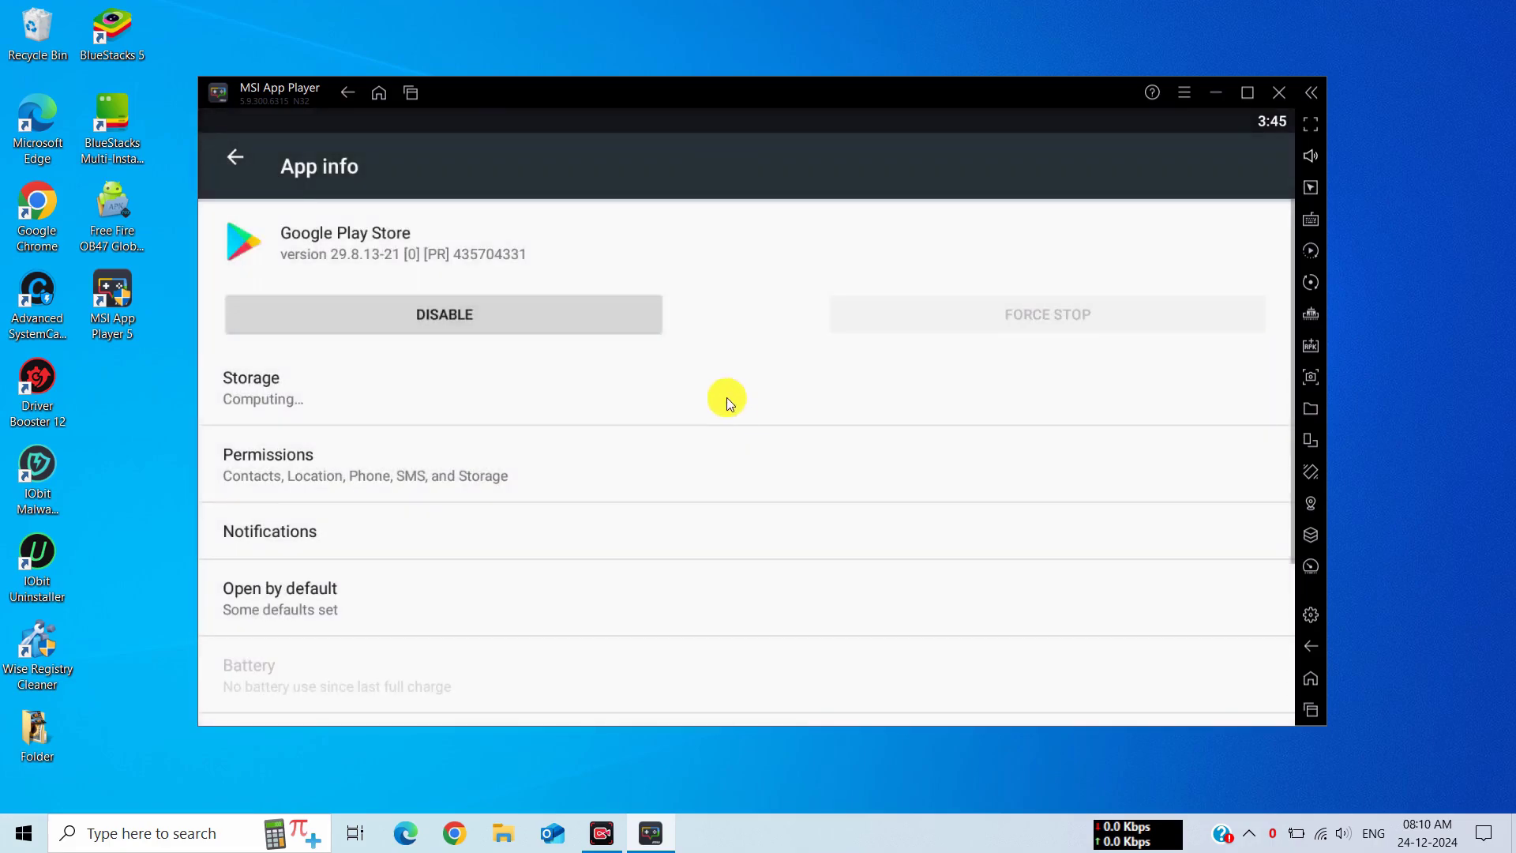
- Clear all stored app data of Google Play Store and return to its app info
left_click(715, 395)
left_click(574, 413)
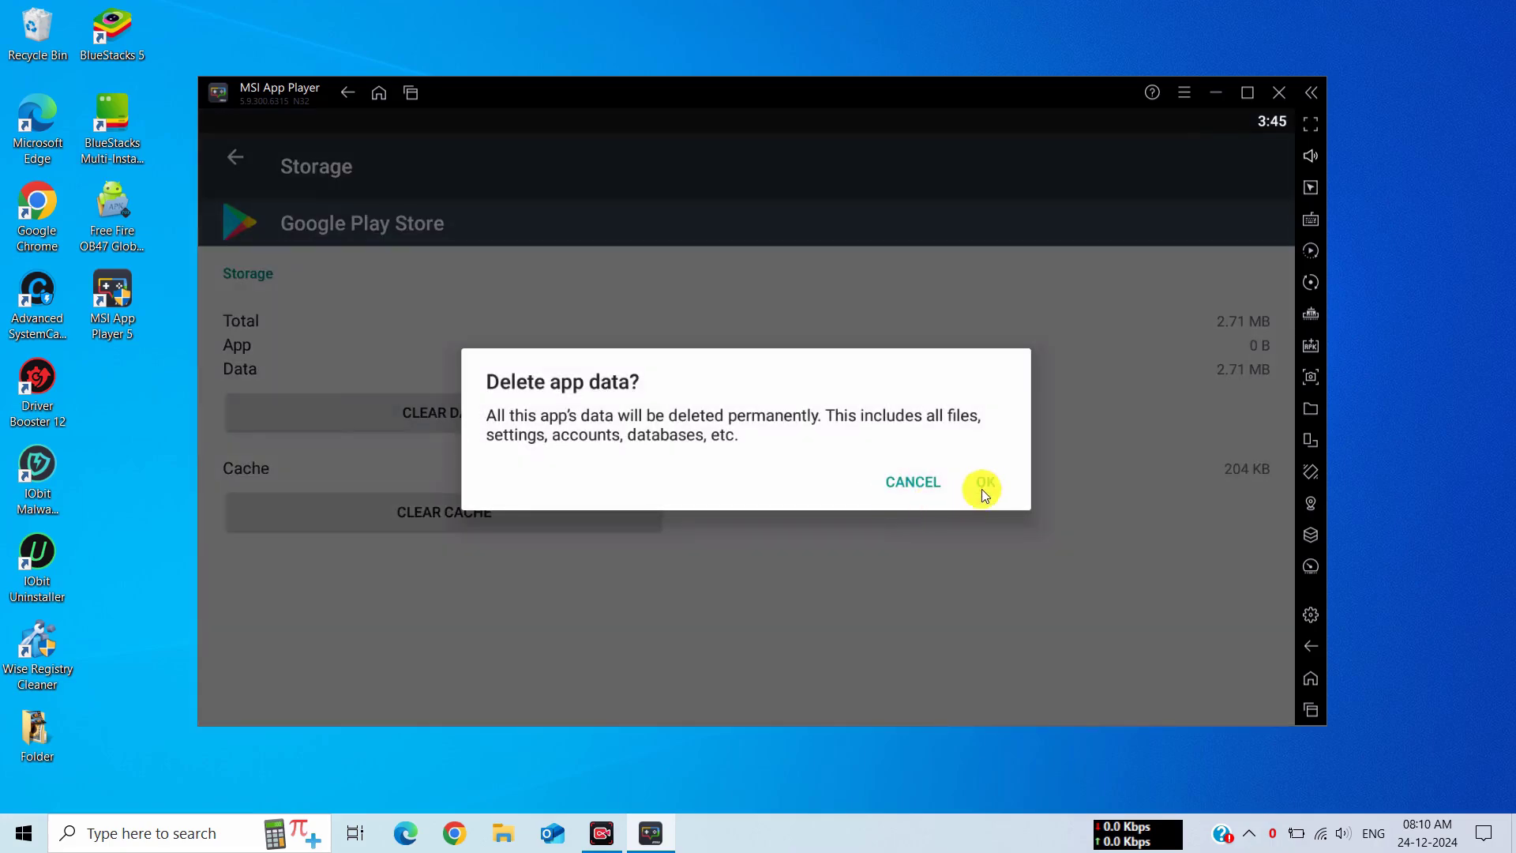
left_click(983, 488)
left_click(1301, 645)
- Disable the Google Play Store app and return to the list of all apps
left_click(632, 314)
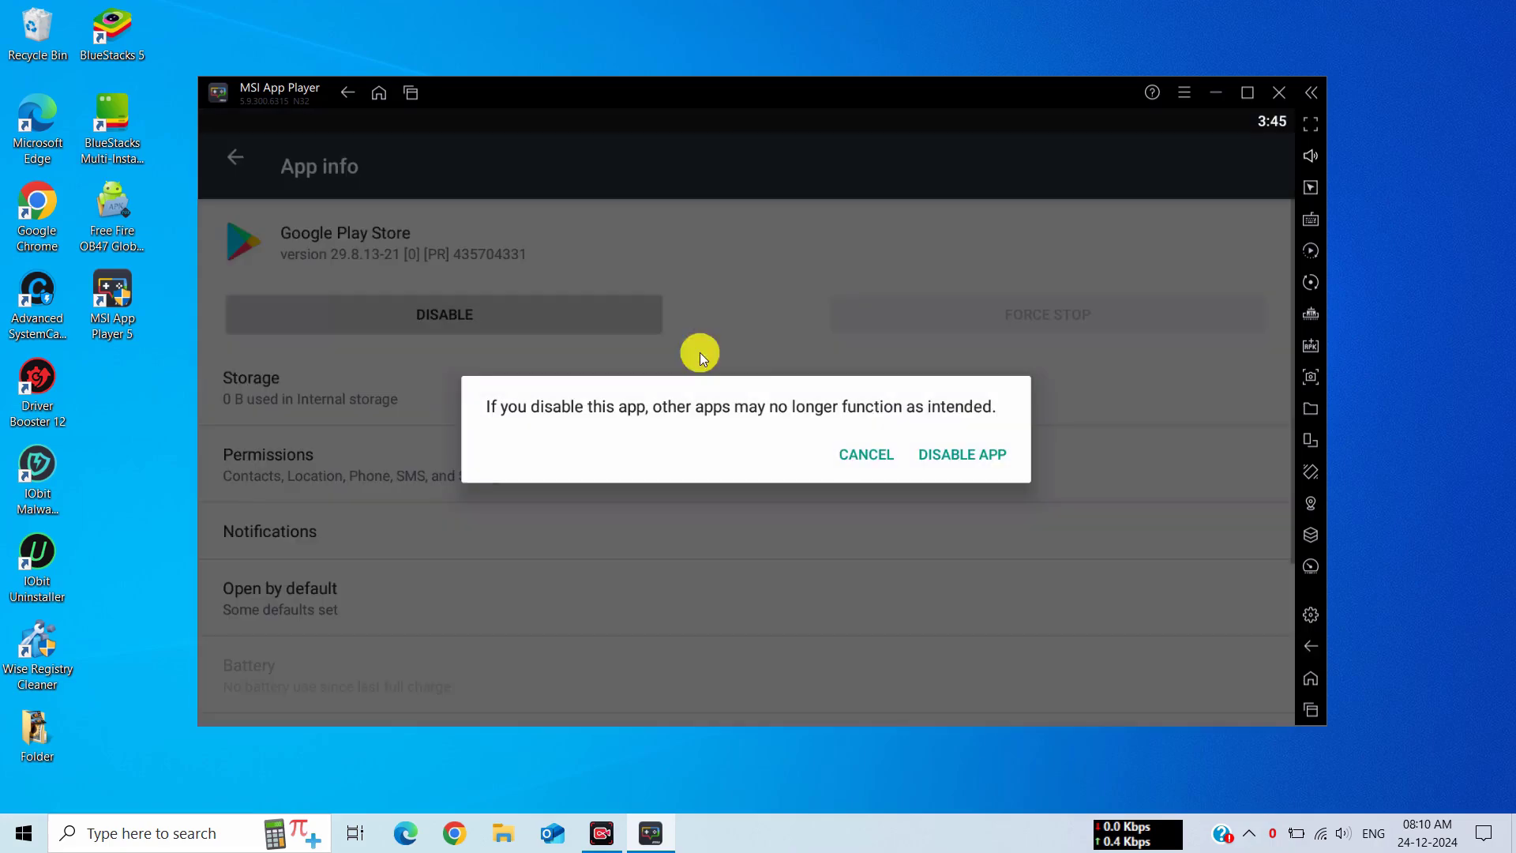
left_click(964, 450)
left_click(229, 154)
left_click_drag(332, 355, 481, 319)
left_click_drag(508, 261, 402, 508)
scroll(395, 394, "up", 5)
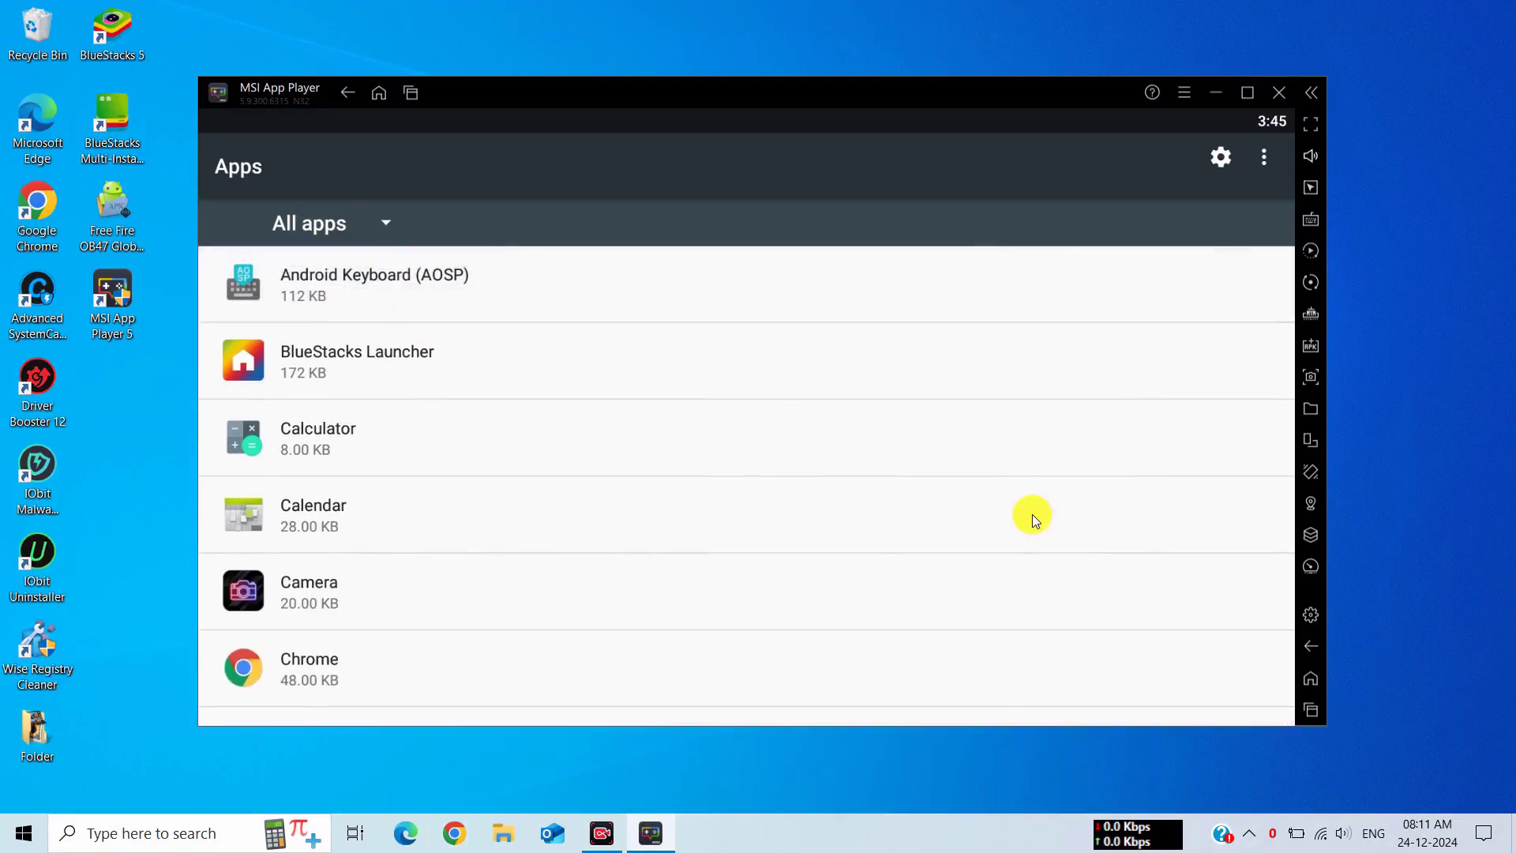
- Set the touch & hold delay to Short in the Android accessibility settings
left_click(1310, 648)
scroll(964, 359, "down", 3)
left_click(887, 694)
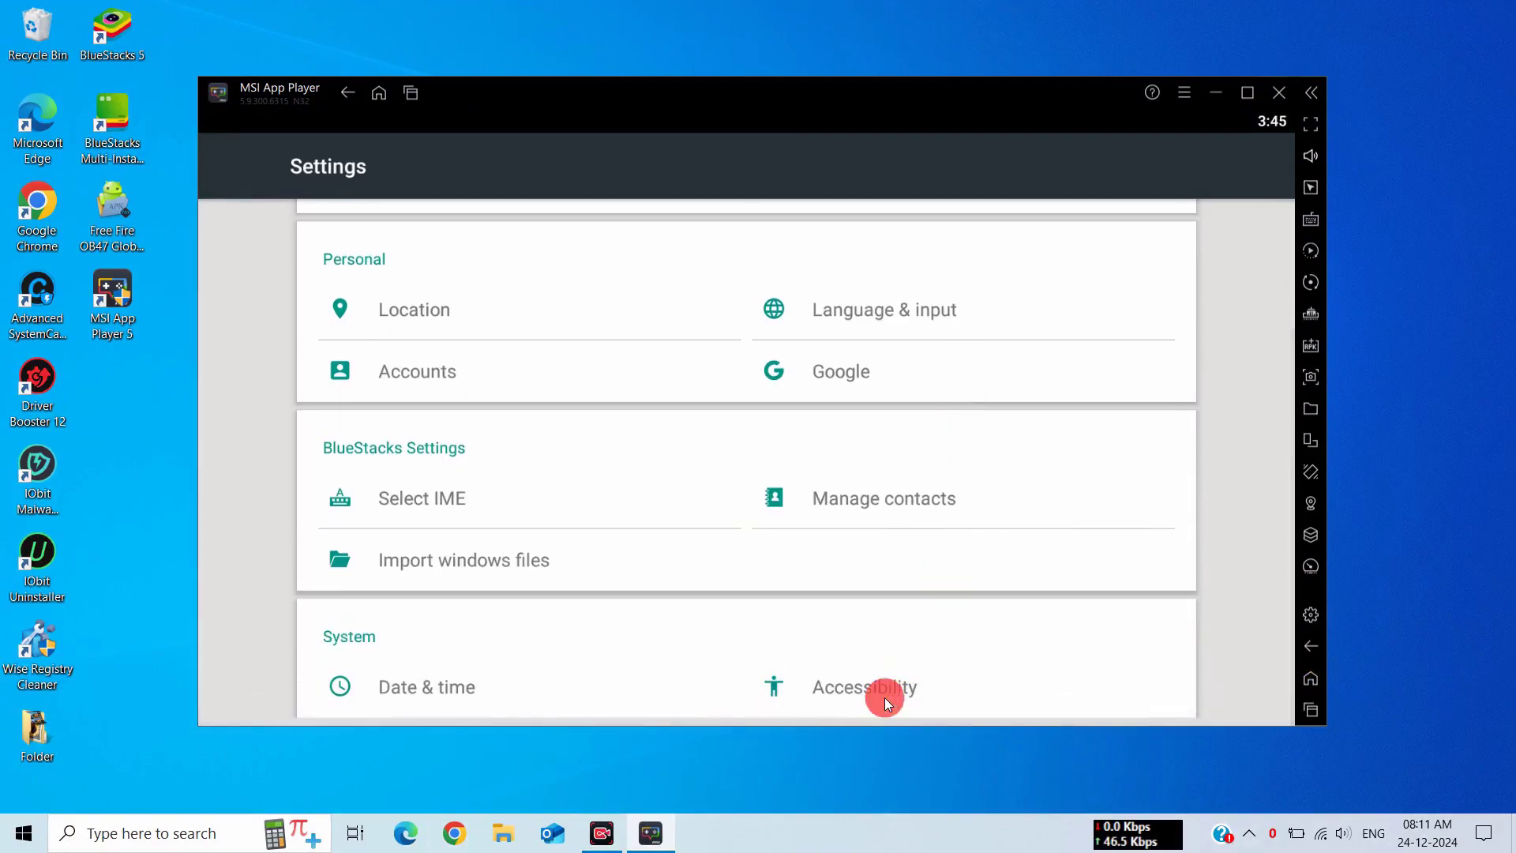
scroll(727, 368, "down", 3)
scroll(727, 367, "down", 5)
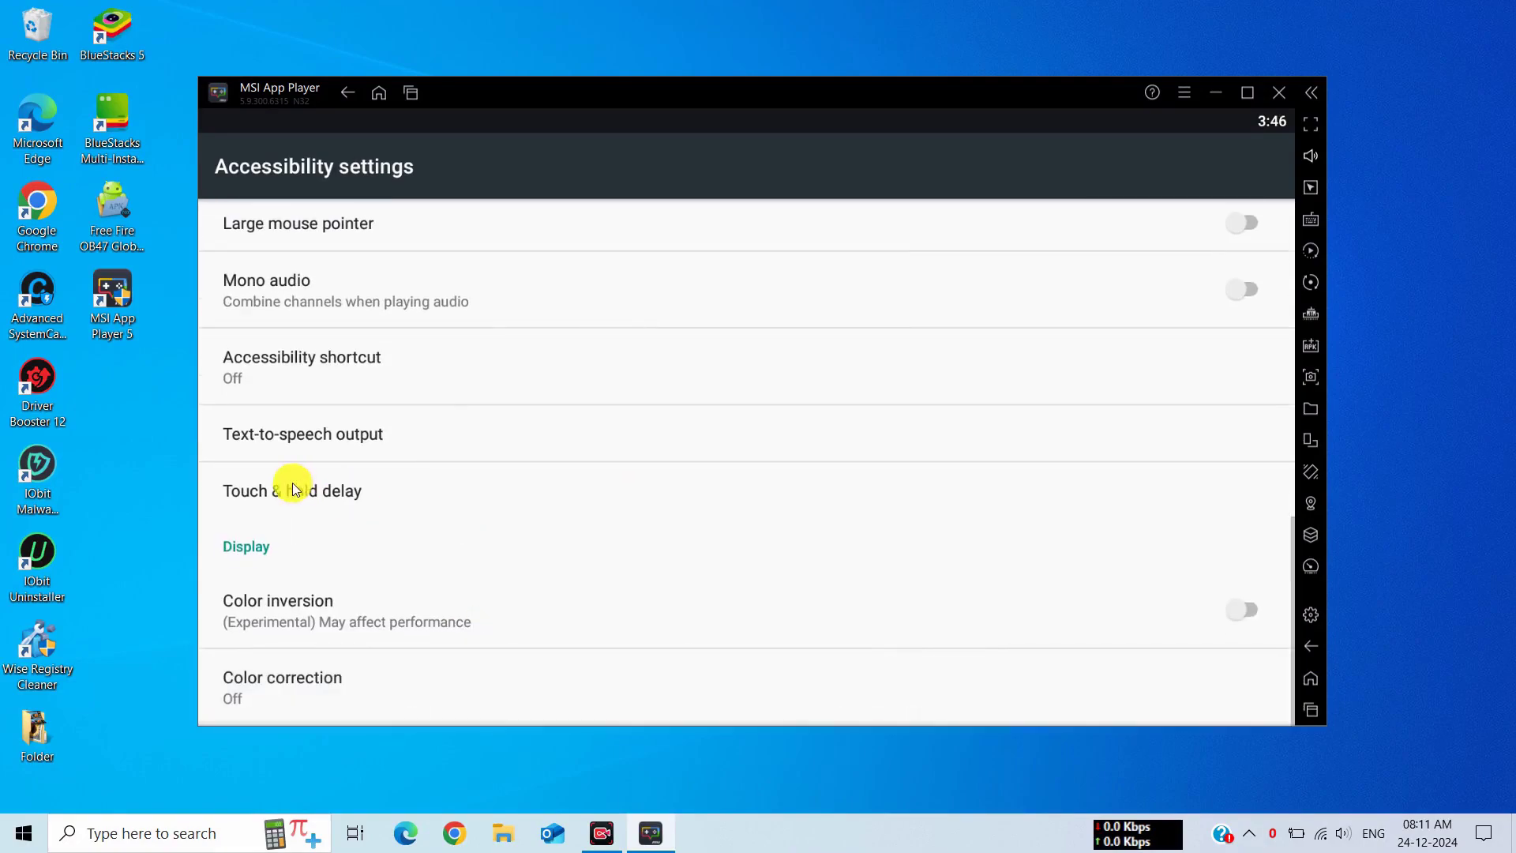
left_click(332, 491)
left_click(561, 379)
scroll(576, 376, "up", 2)
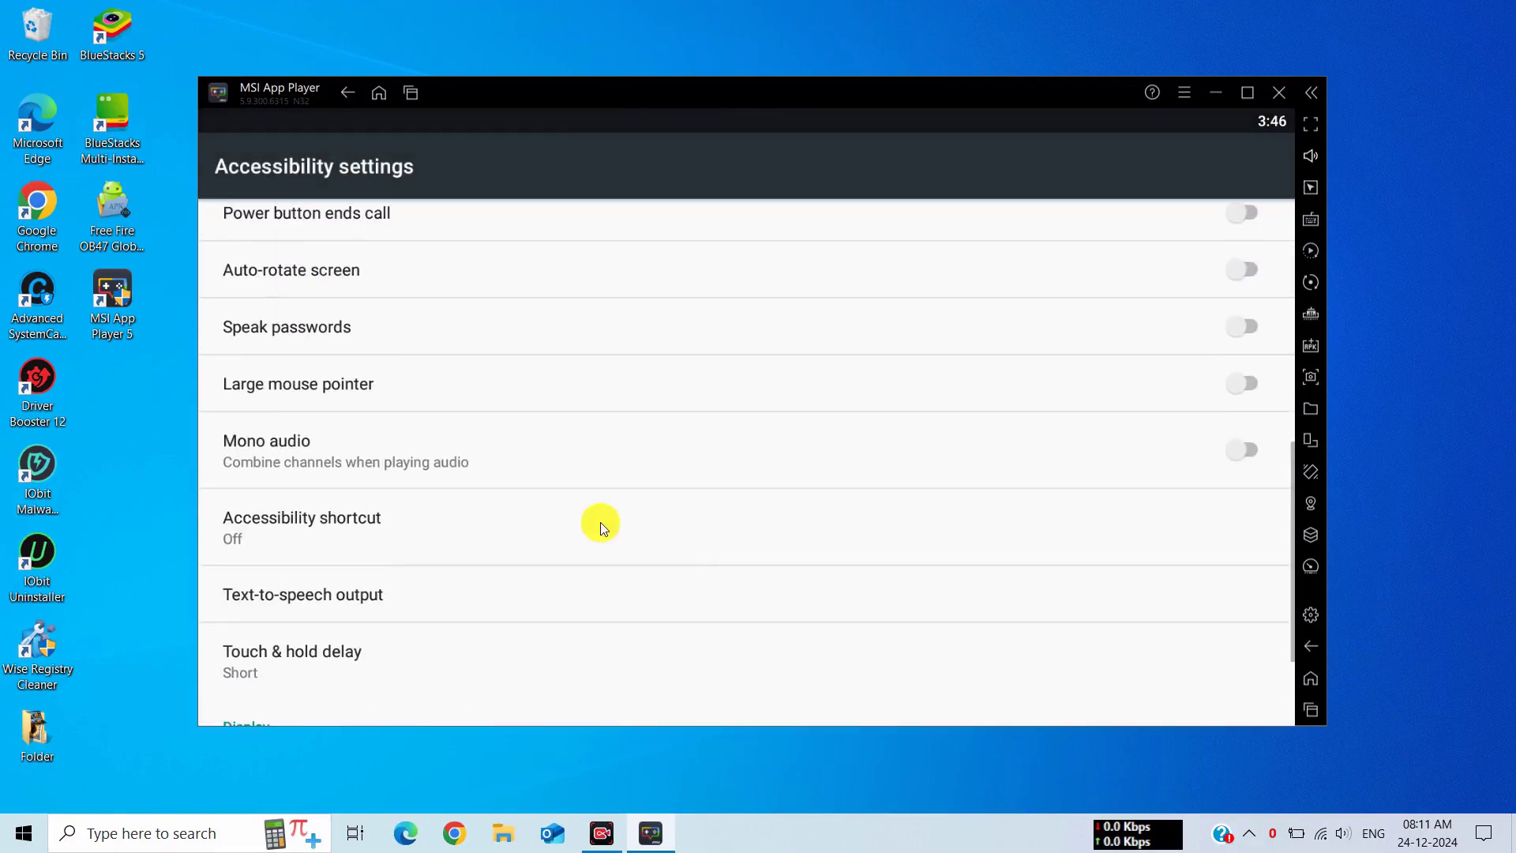
- Enable the large mouse pointer in the accessibility settings, and dismiss the settings from the recent apps
left_click(1241, 362)
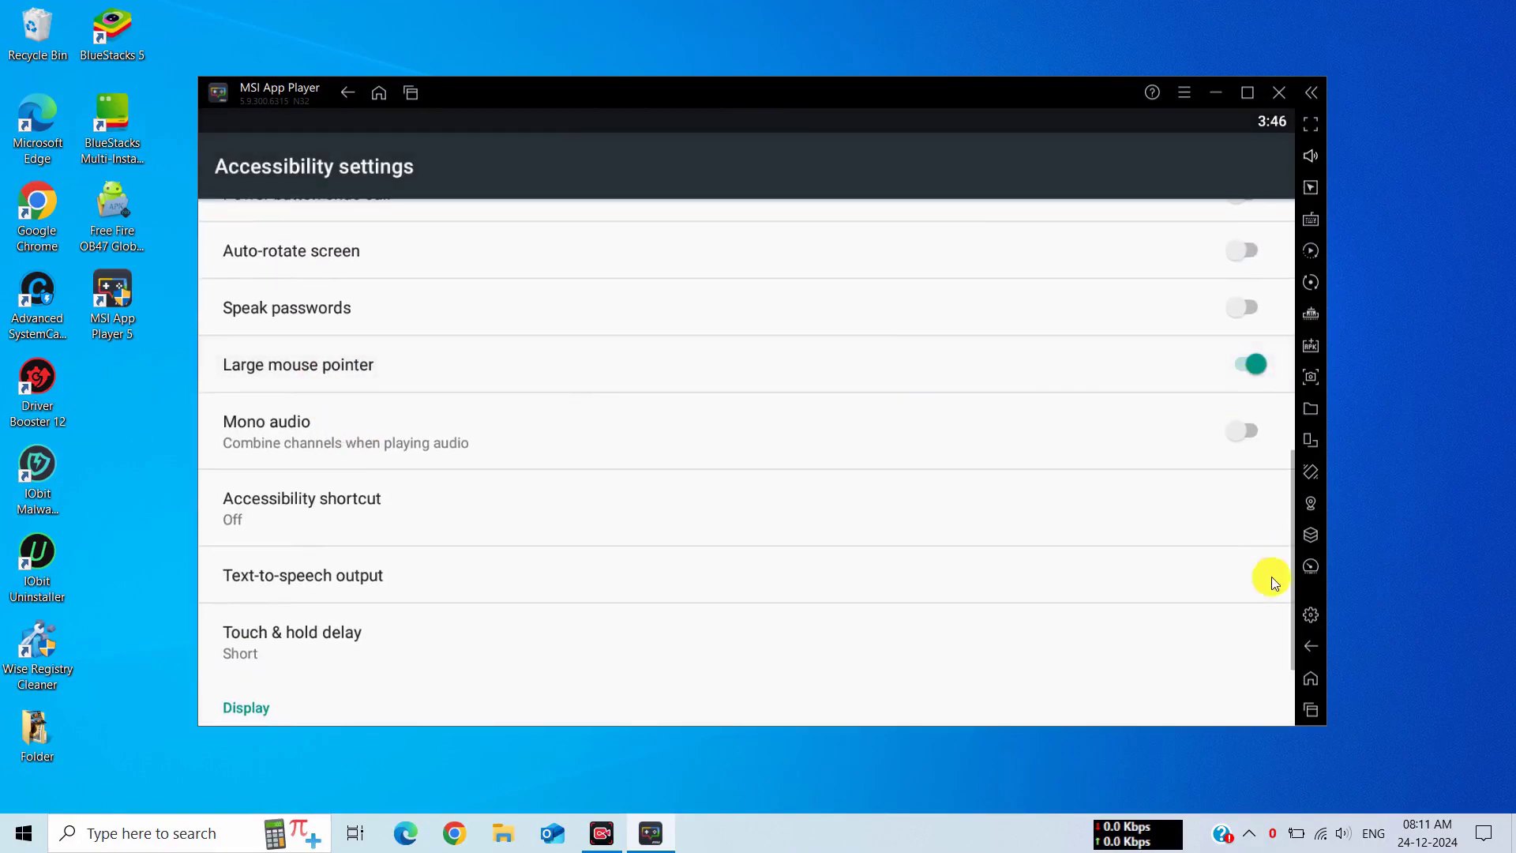
left_click(1311, 709)
left_click_drag(849, 460, 1155, 534)
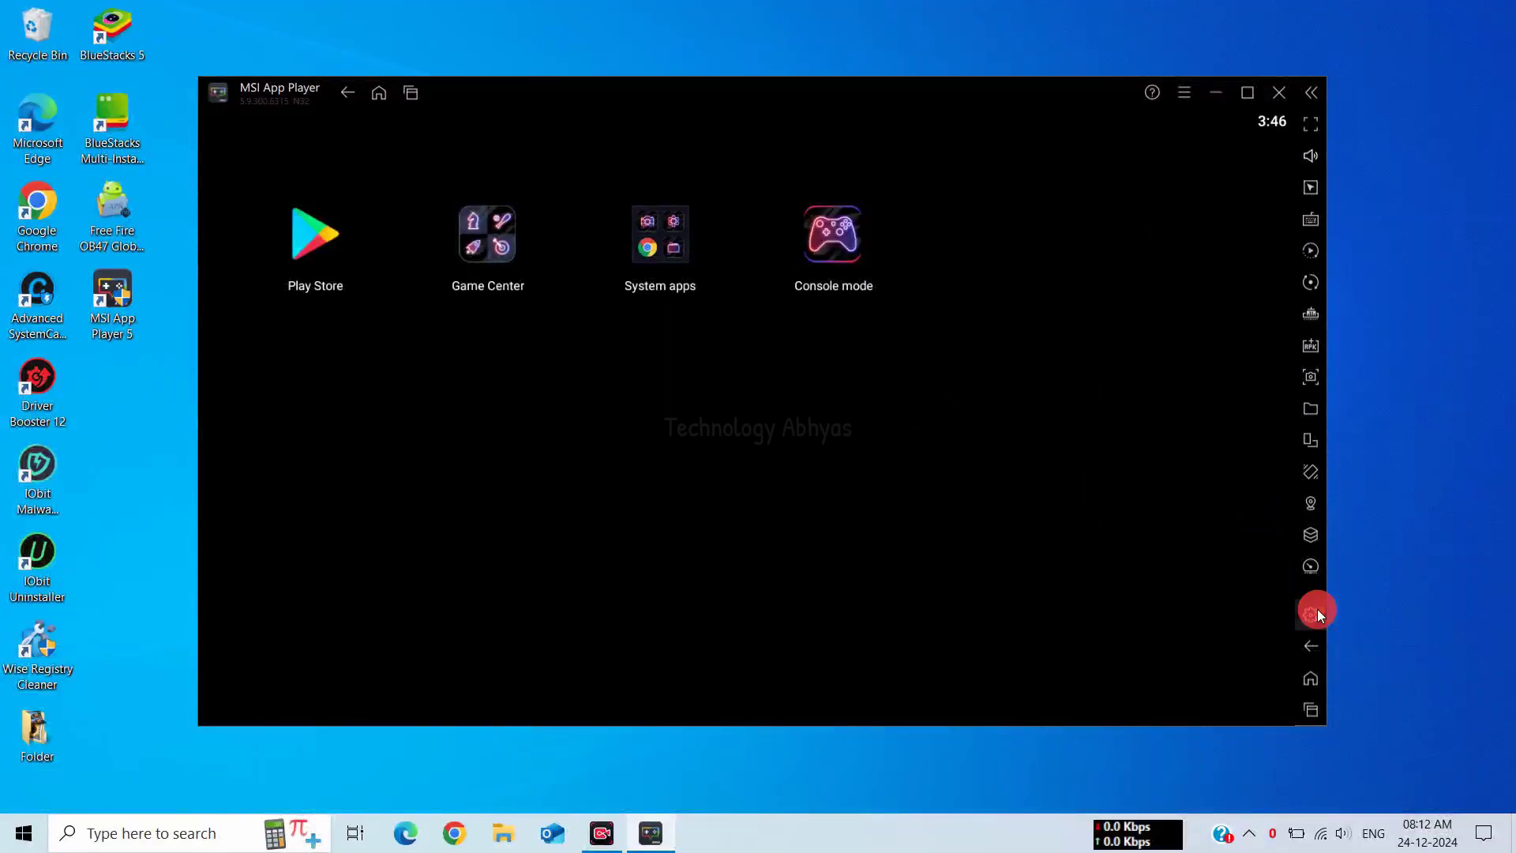
- Set CPU allocation to Low (1 Core), memory to Medium (2 GB) and performance mode to Balanced, then save and restart the player
left_click(1313, 612)
left_click(781, 220)
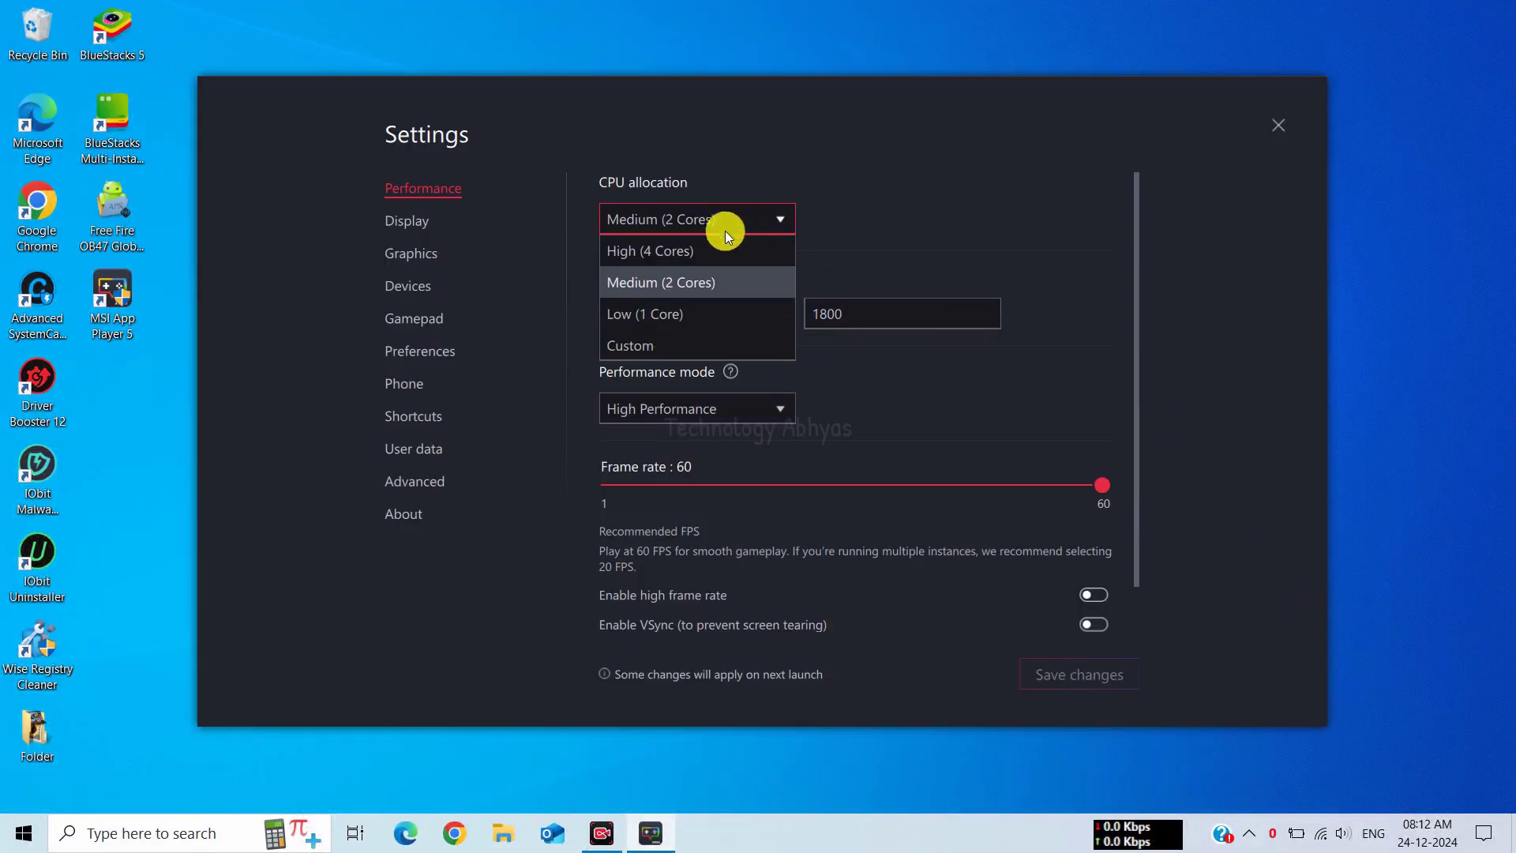
left_click(683, 314)
left_click(704, 324)
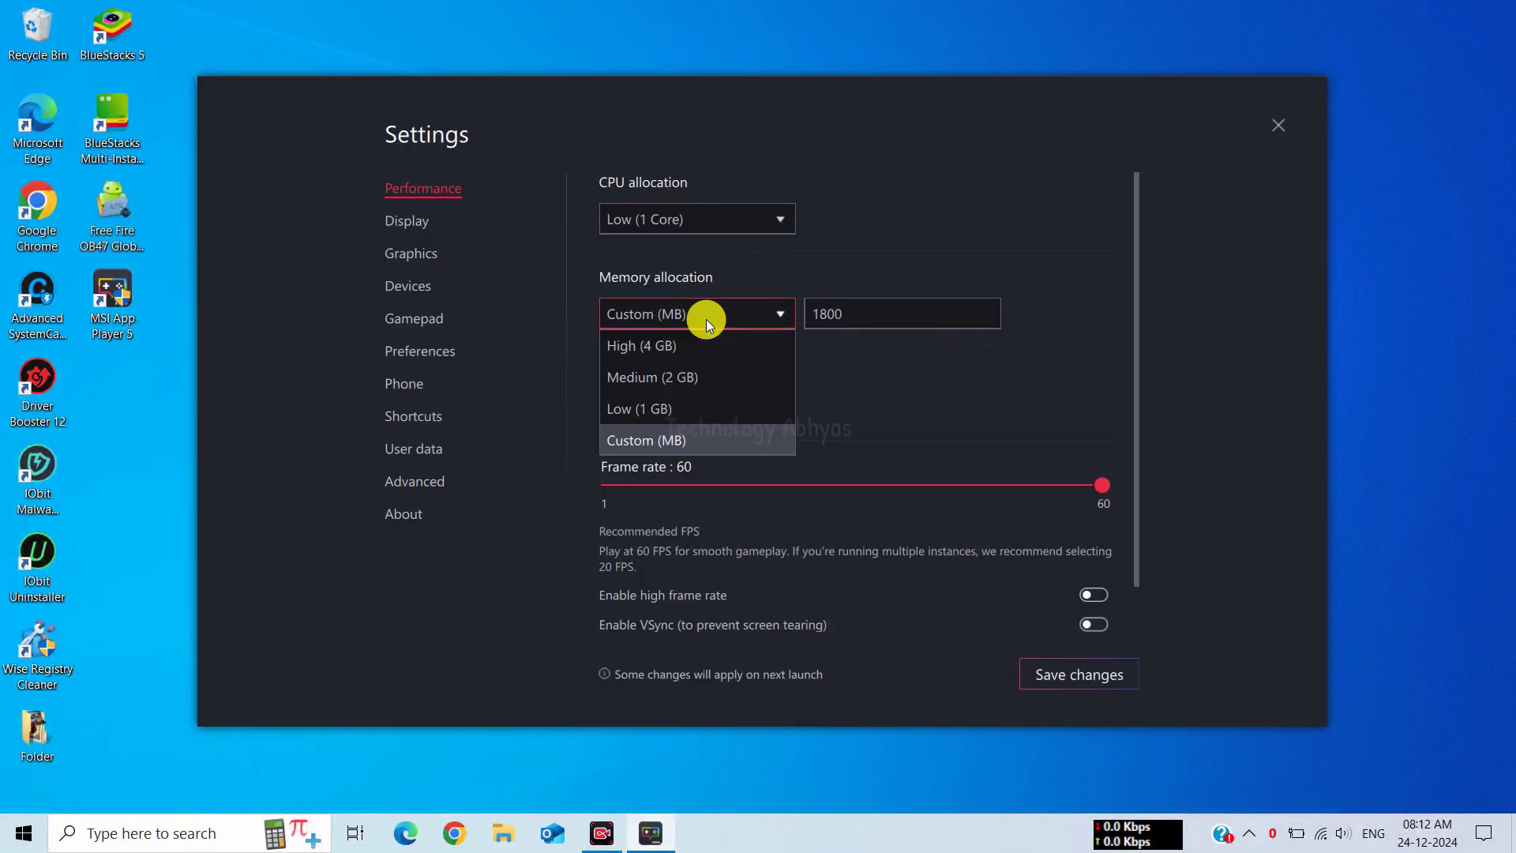
left_click(691, 371)
left_click(670, 410)
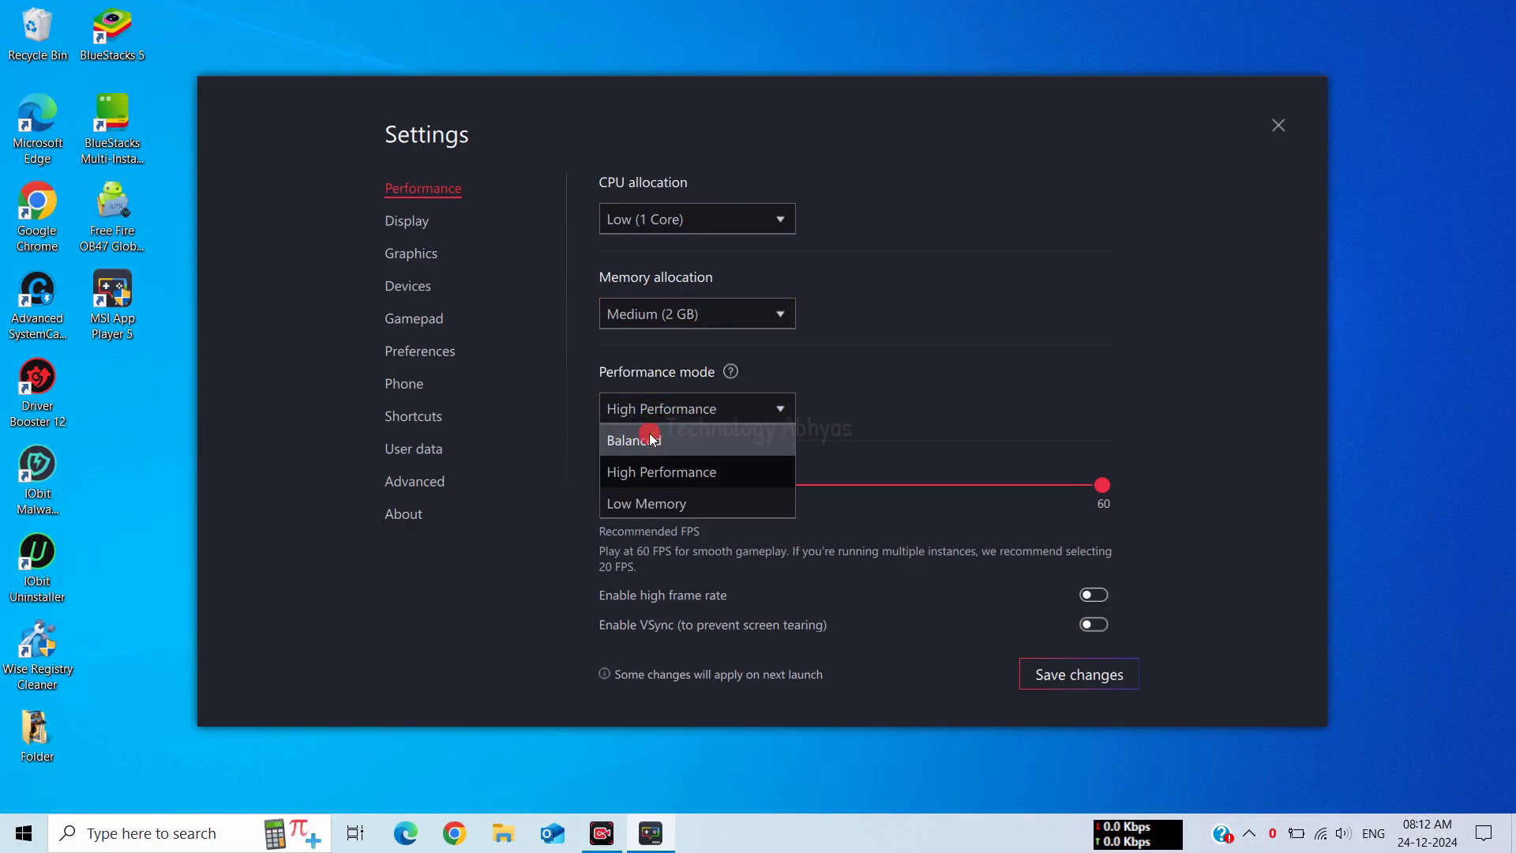
left_click(649, 436)
scroll(815, 458, "down", 1)
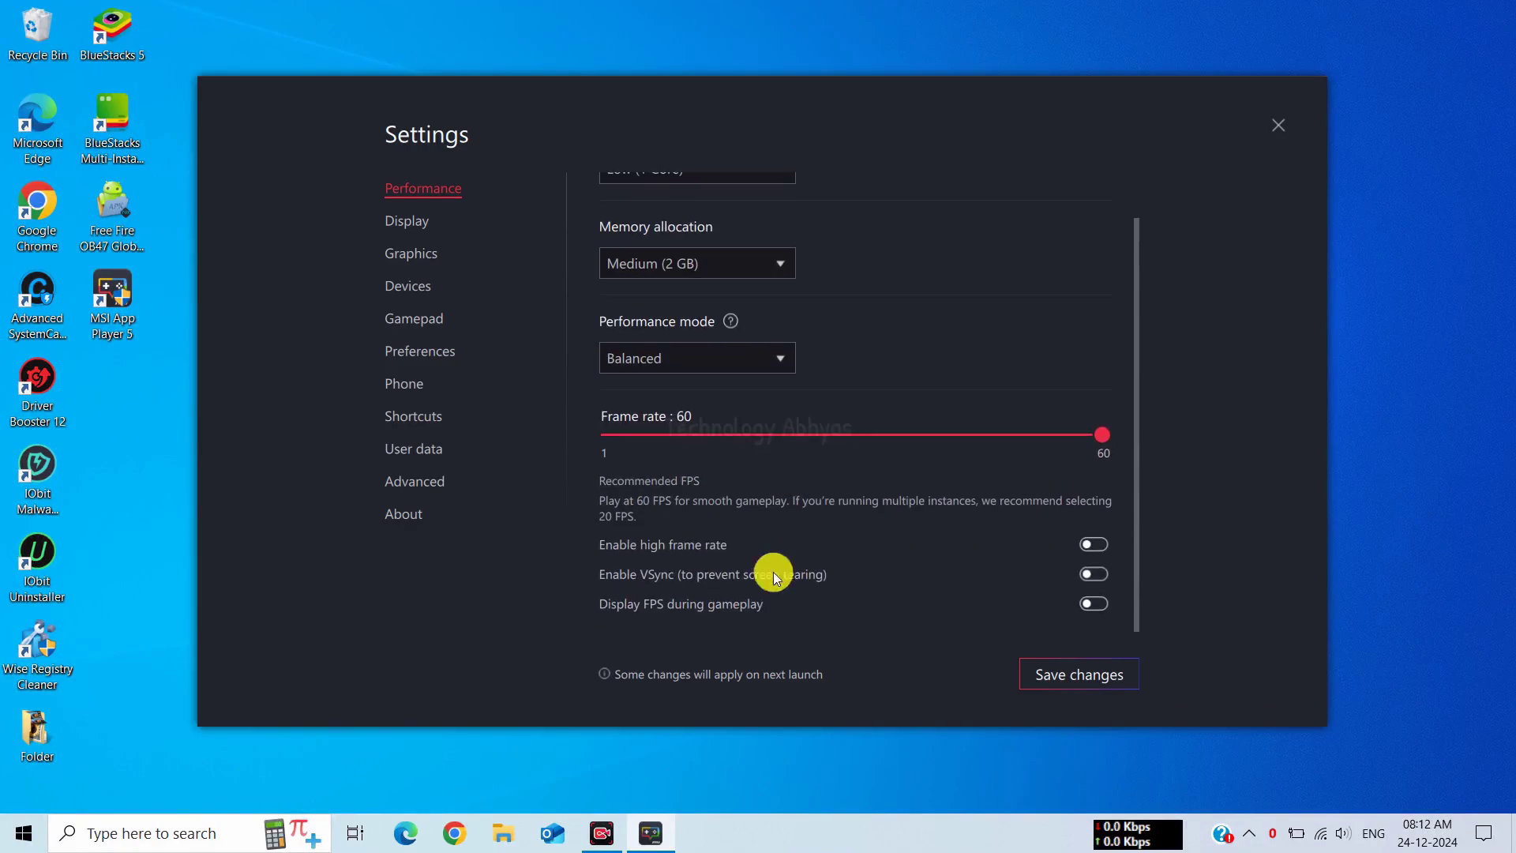
left_click(1040, 676)
left_click(851, 447)
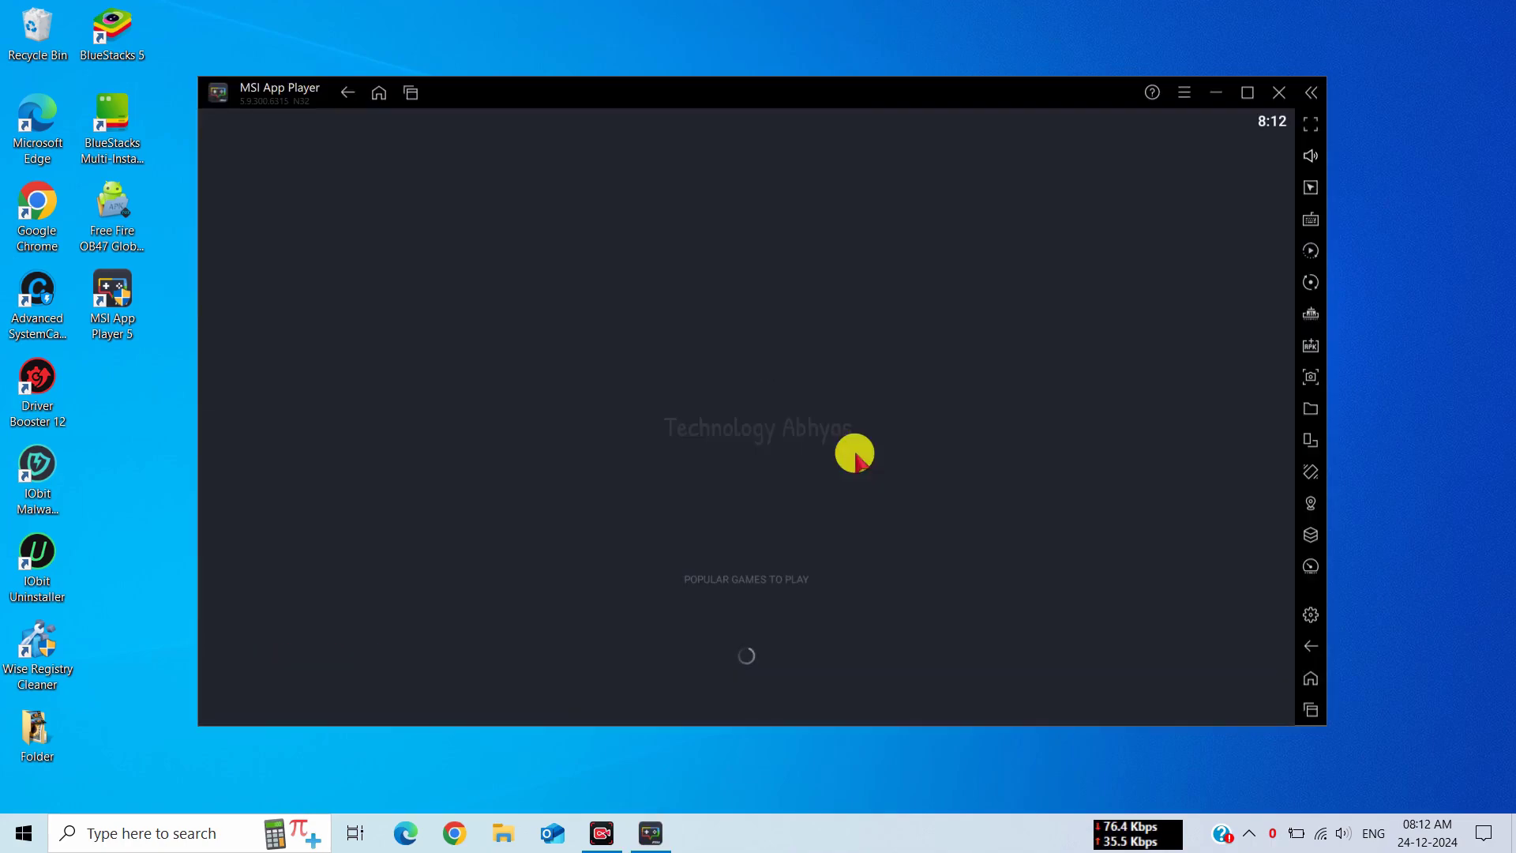
left_click(855, 453)
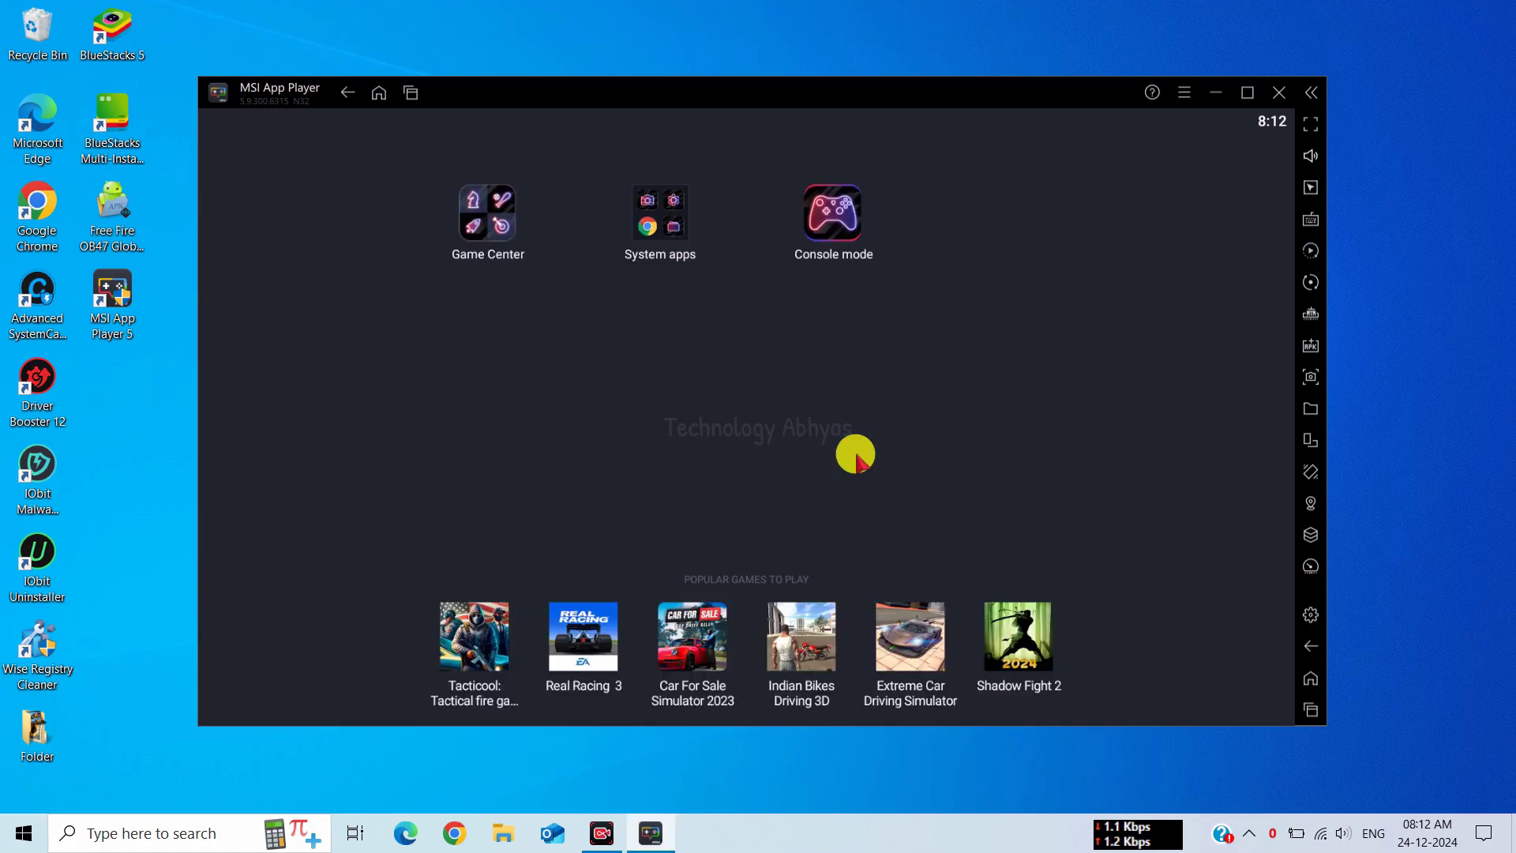
- Open the player settings and review the Display and Graphics options
left_click(1308, 612)
left_click(407, 221)
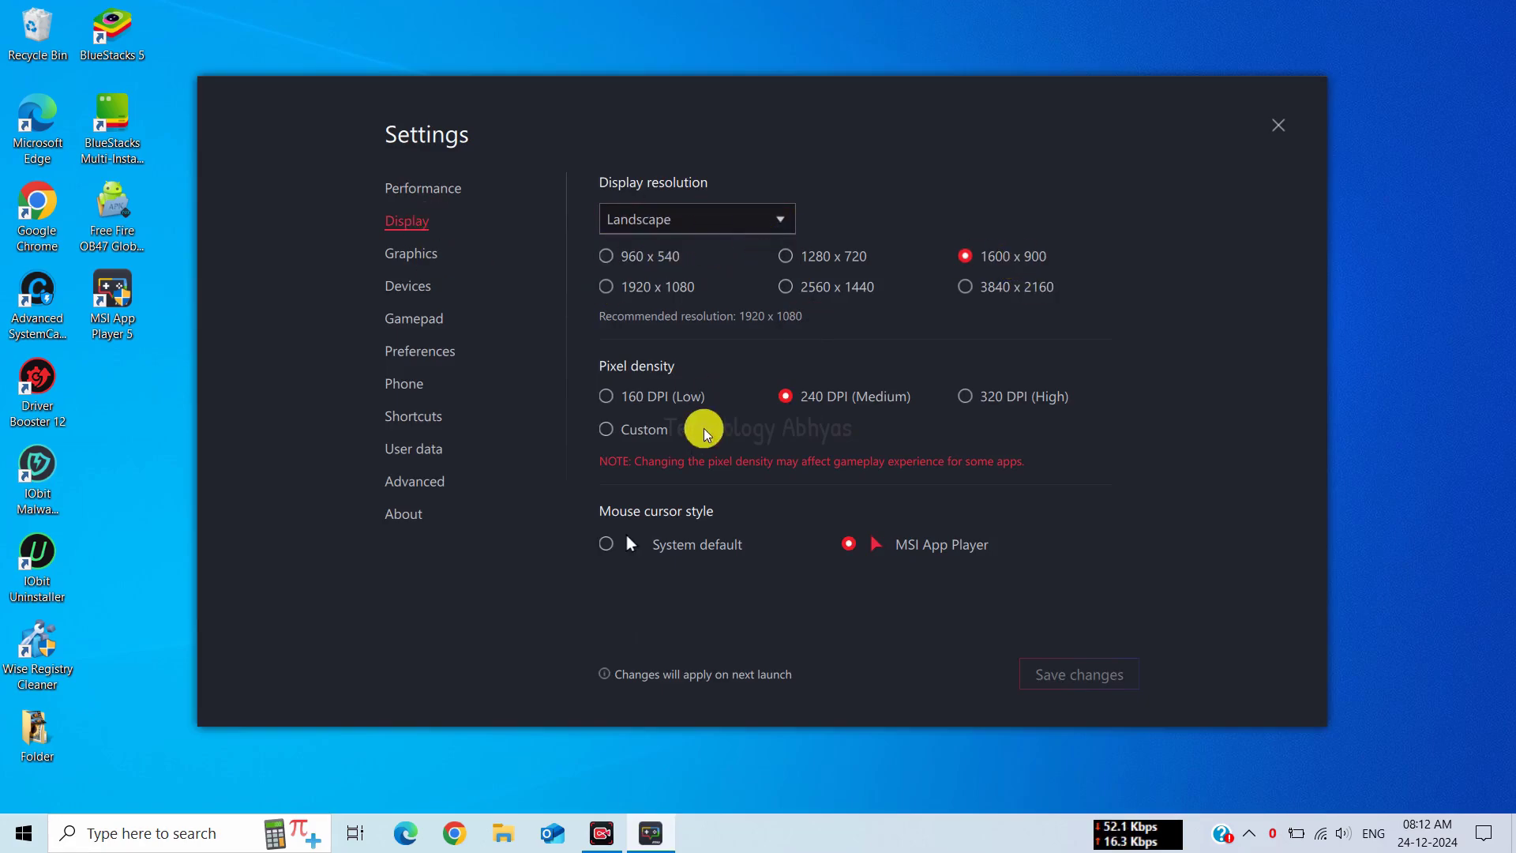
left_click(424, 259)
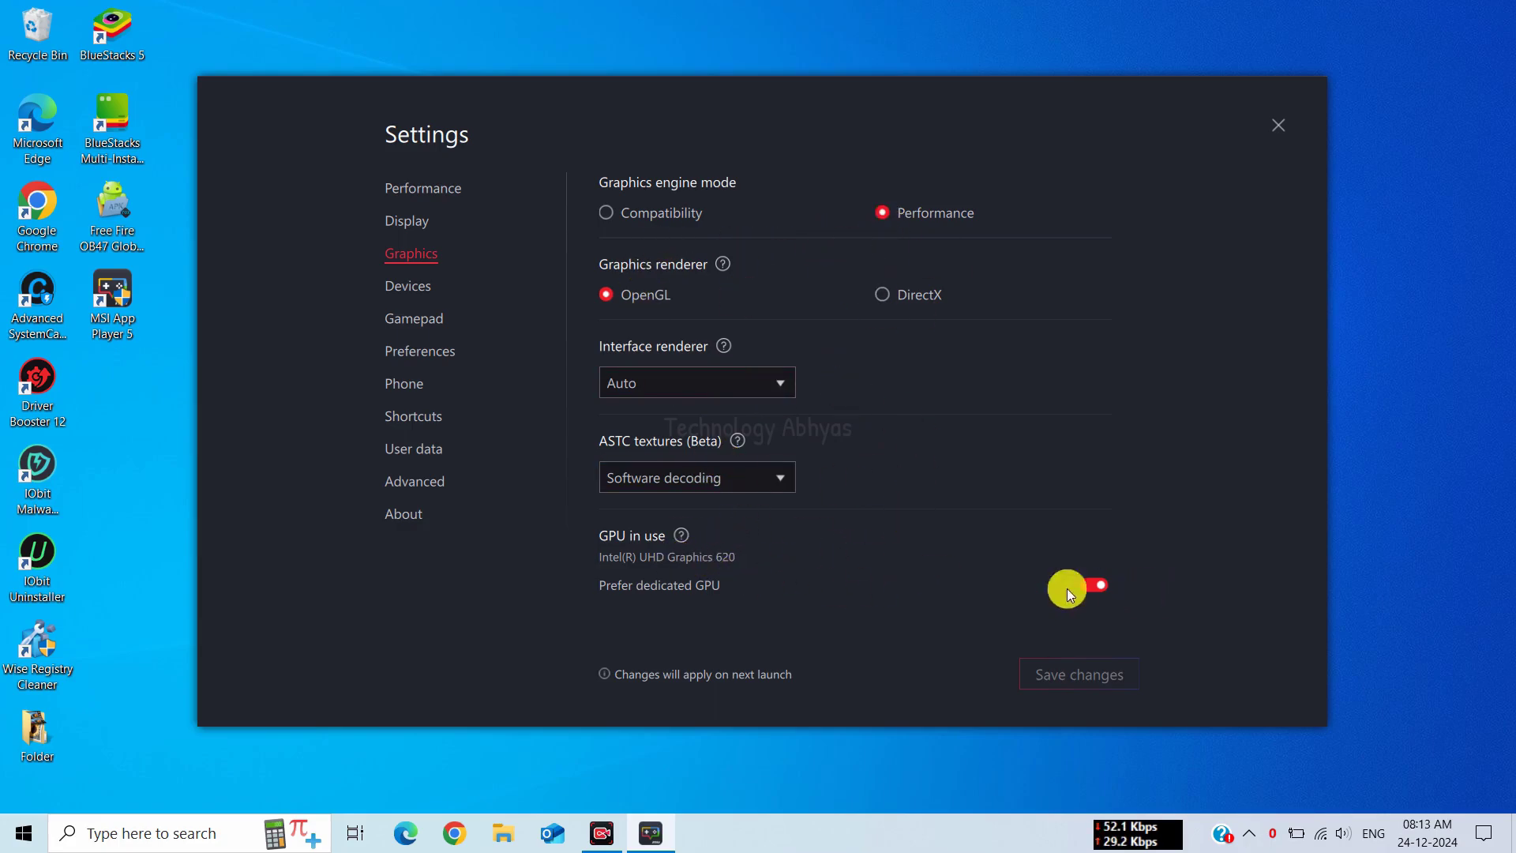
- Set the preferred speakers to Speaker / Headphone (Realtek(R) Audio) and the microphone to Microphone Array (Realtek(R) Audio), and save the changes
left_click(409, 289)
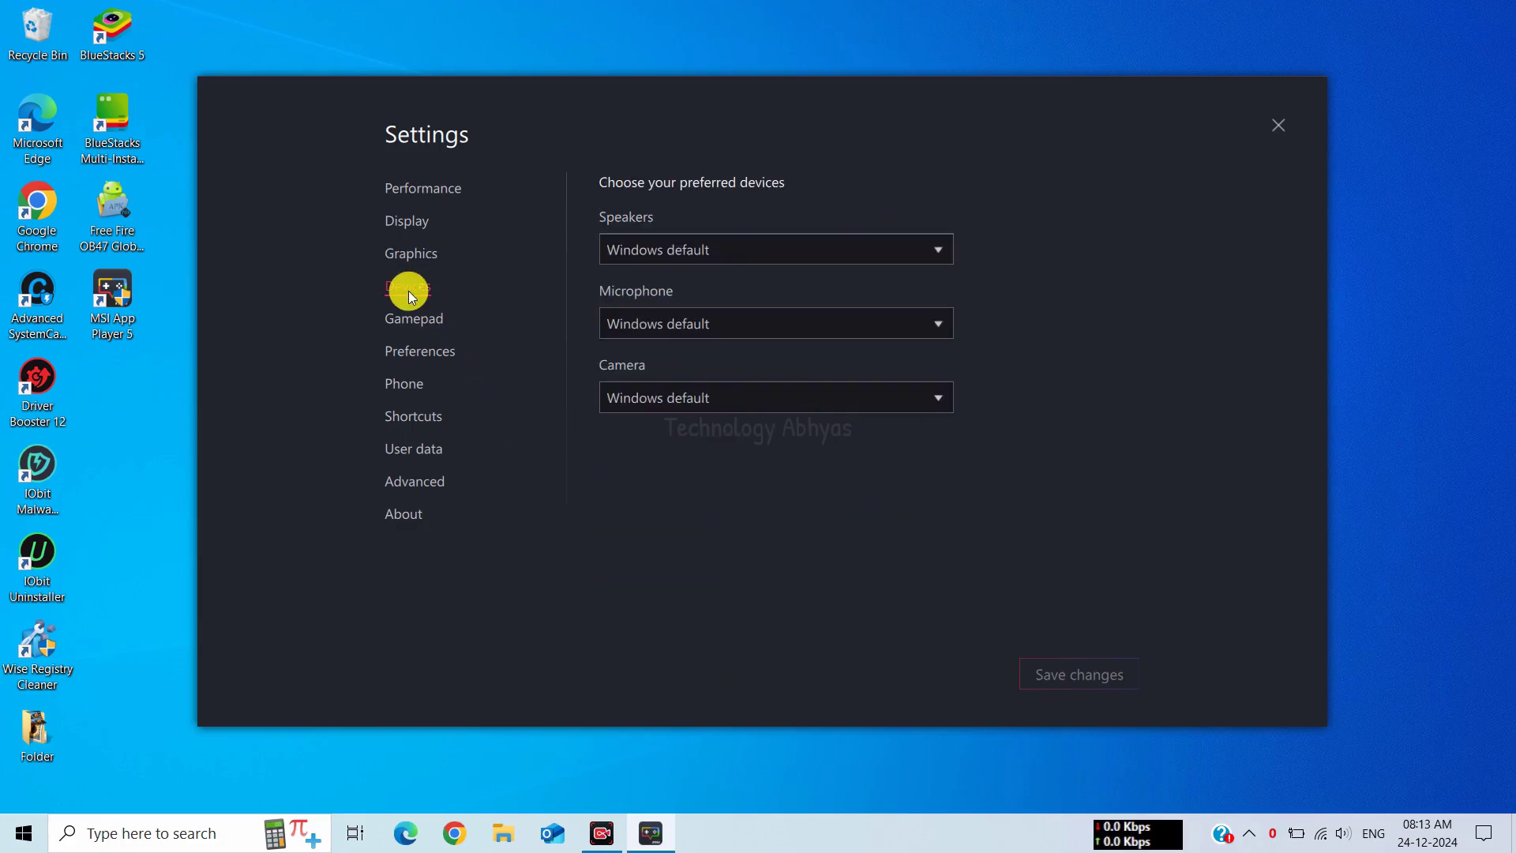
left_click(754, 247)
left_click(696, 311)
left_click(694, 319)
left_click(698, 390)
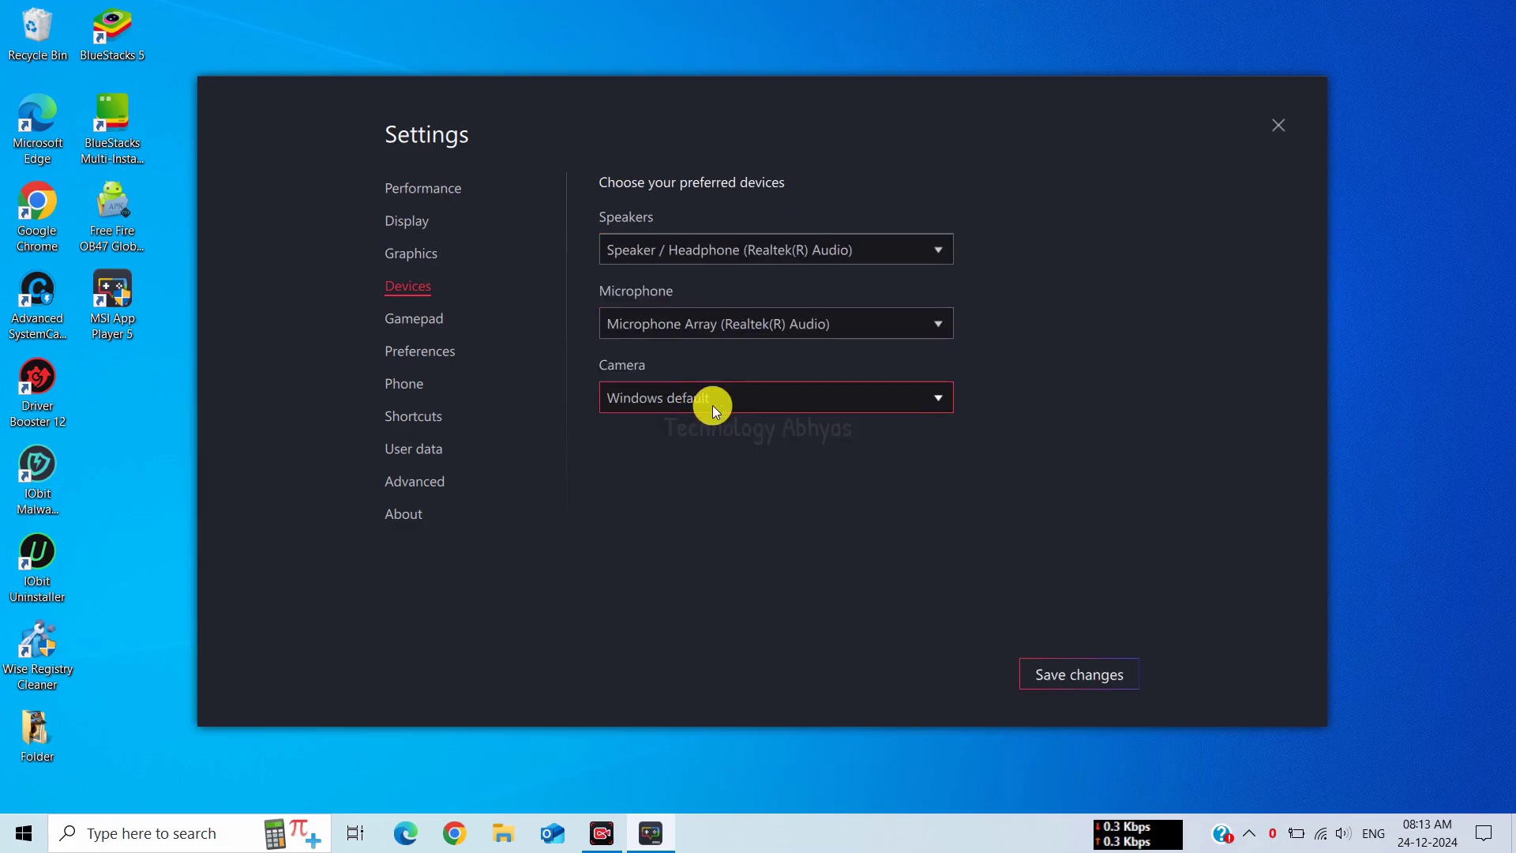
left_click(712, 405)
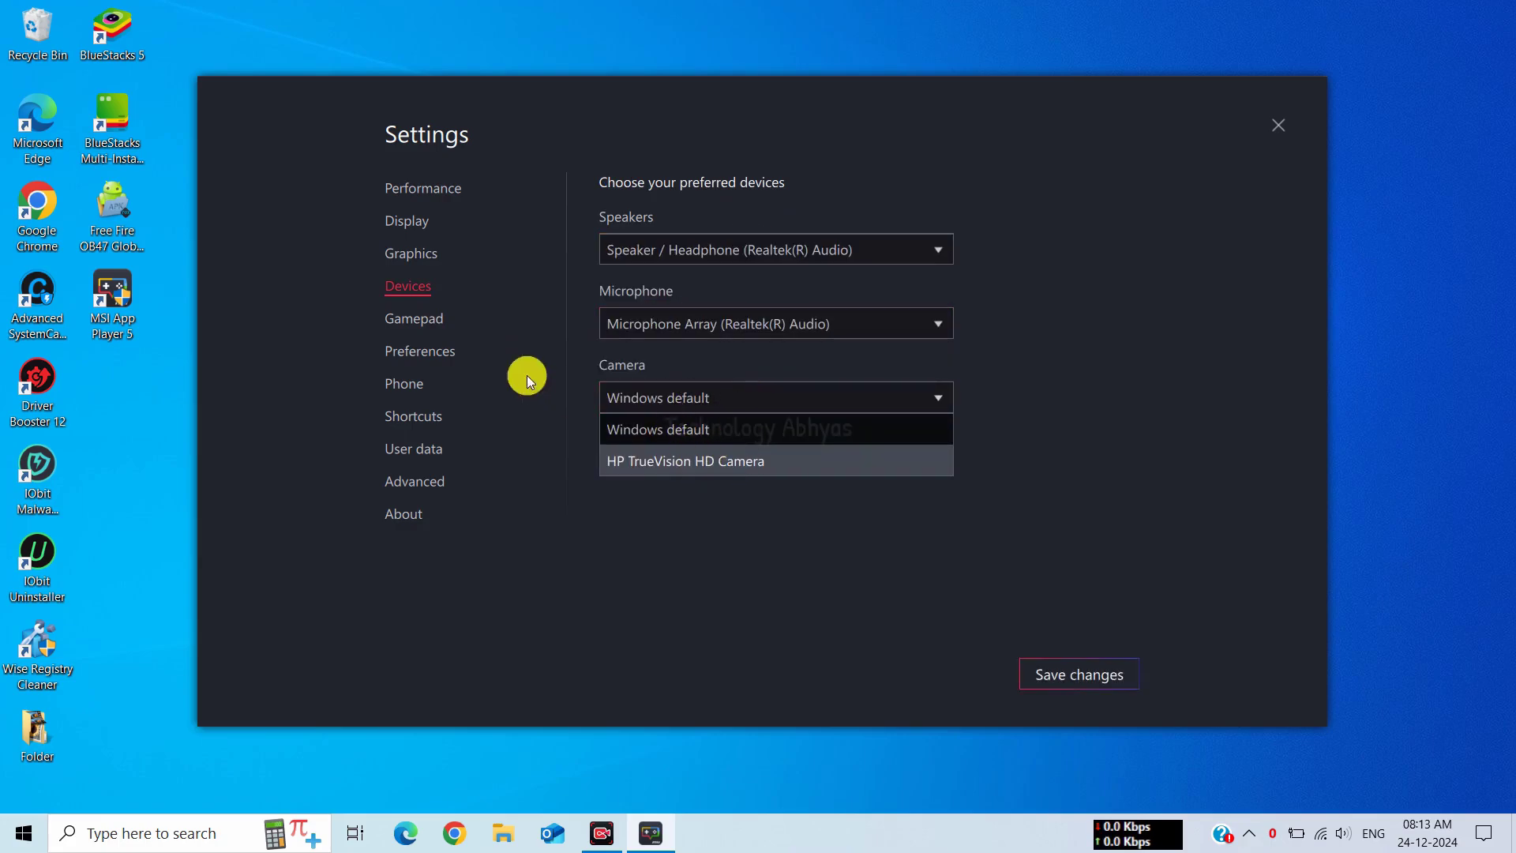
left_click(434, 324)
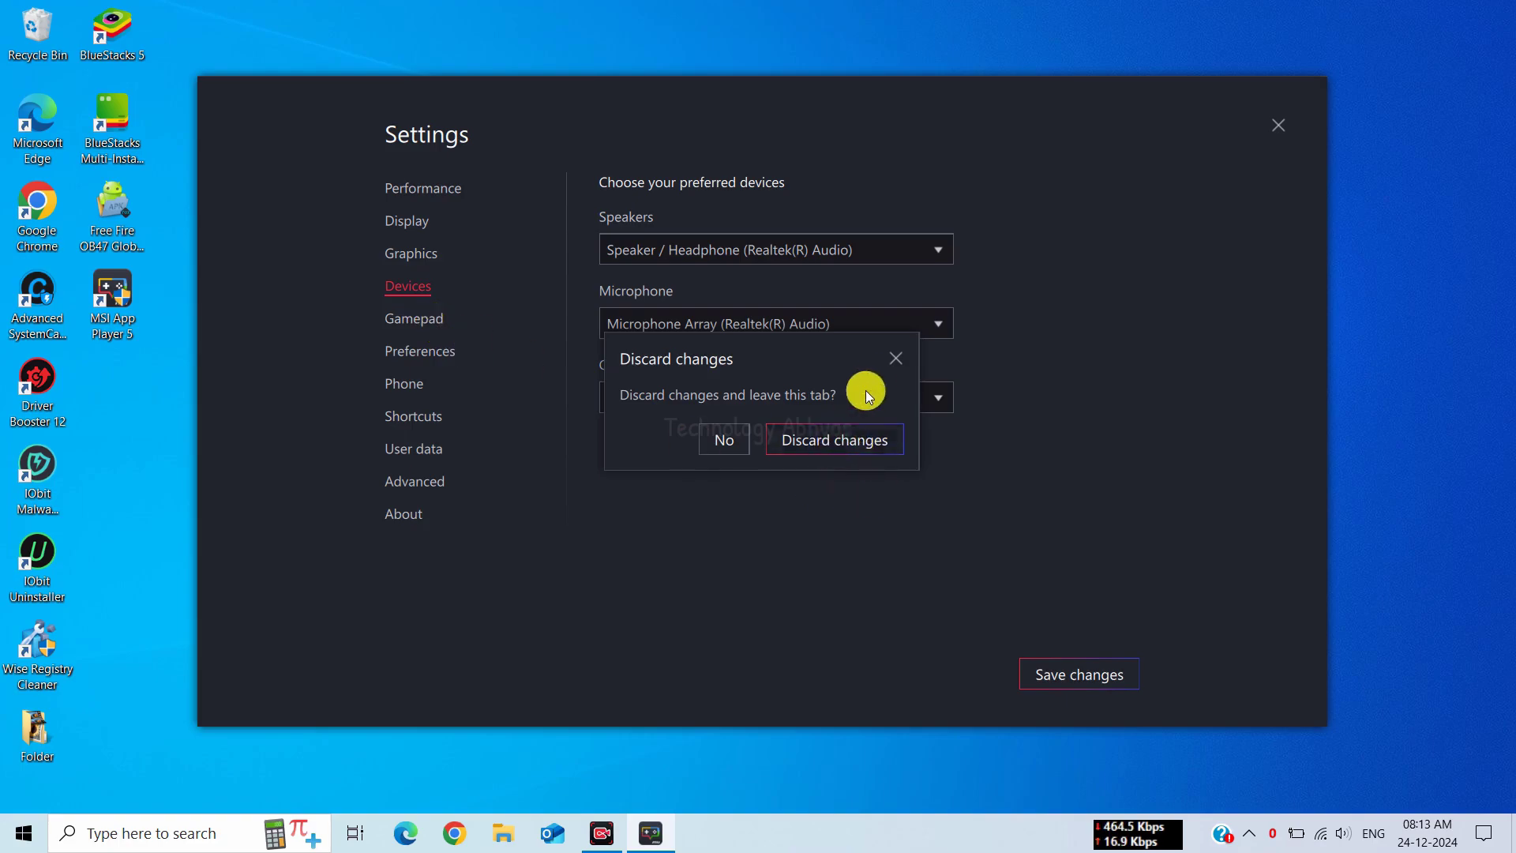
left_click(895, 358)
left_click(1058, 677)
- Turn off desktop notifications in the player's preferences and save the changes
left_click(413, 321)
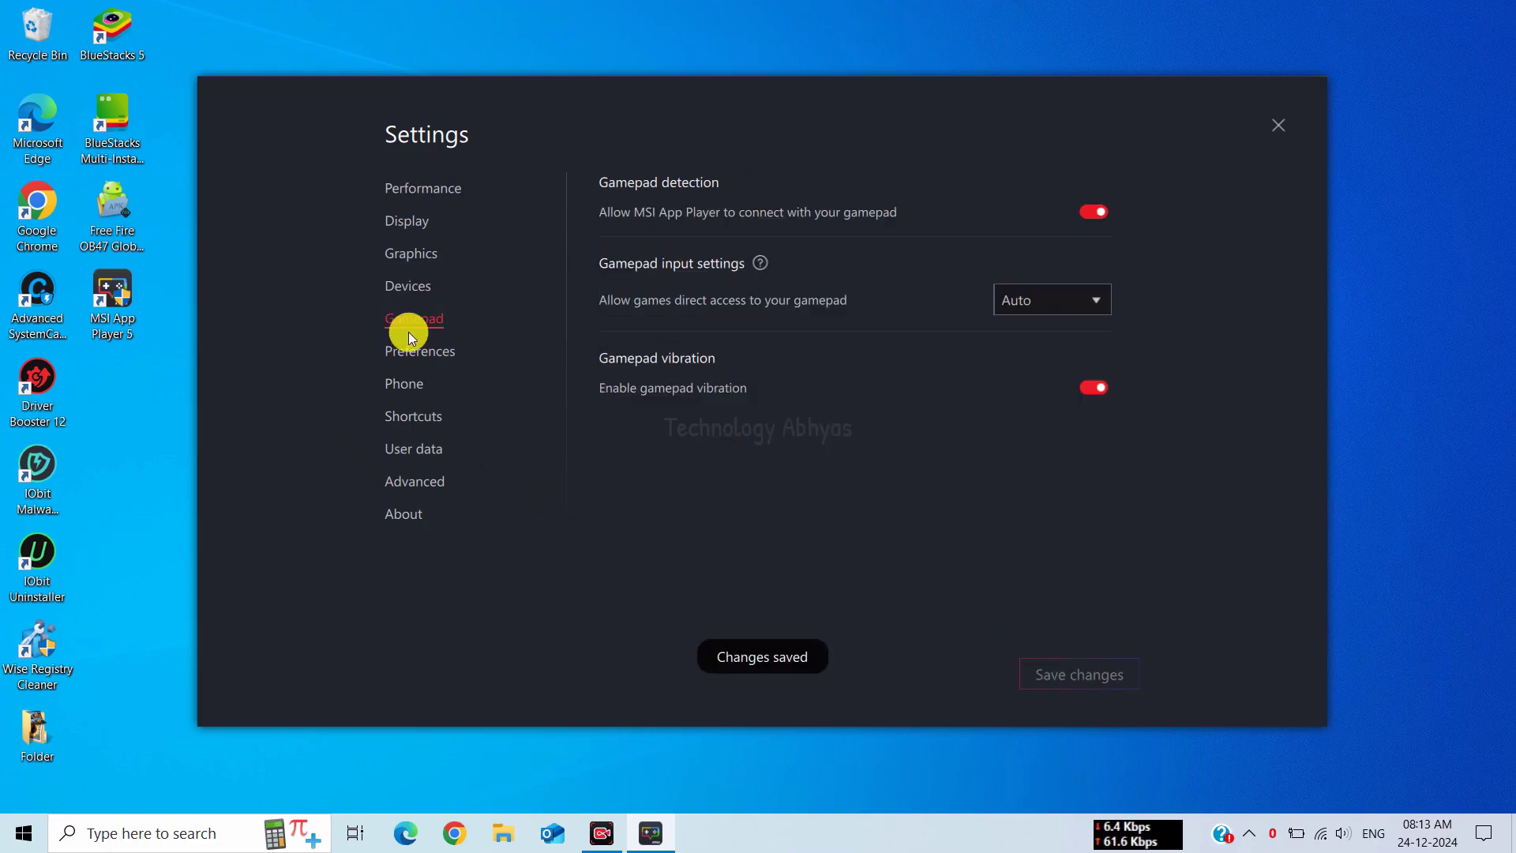
left_click(377, 353)
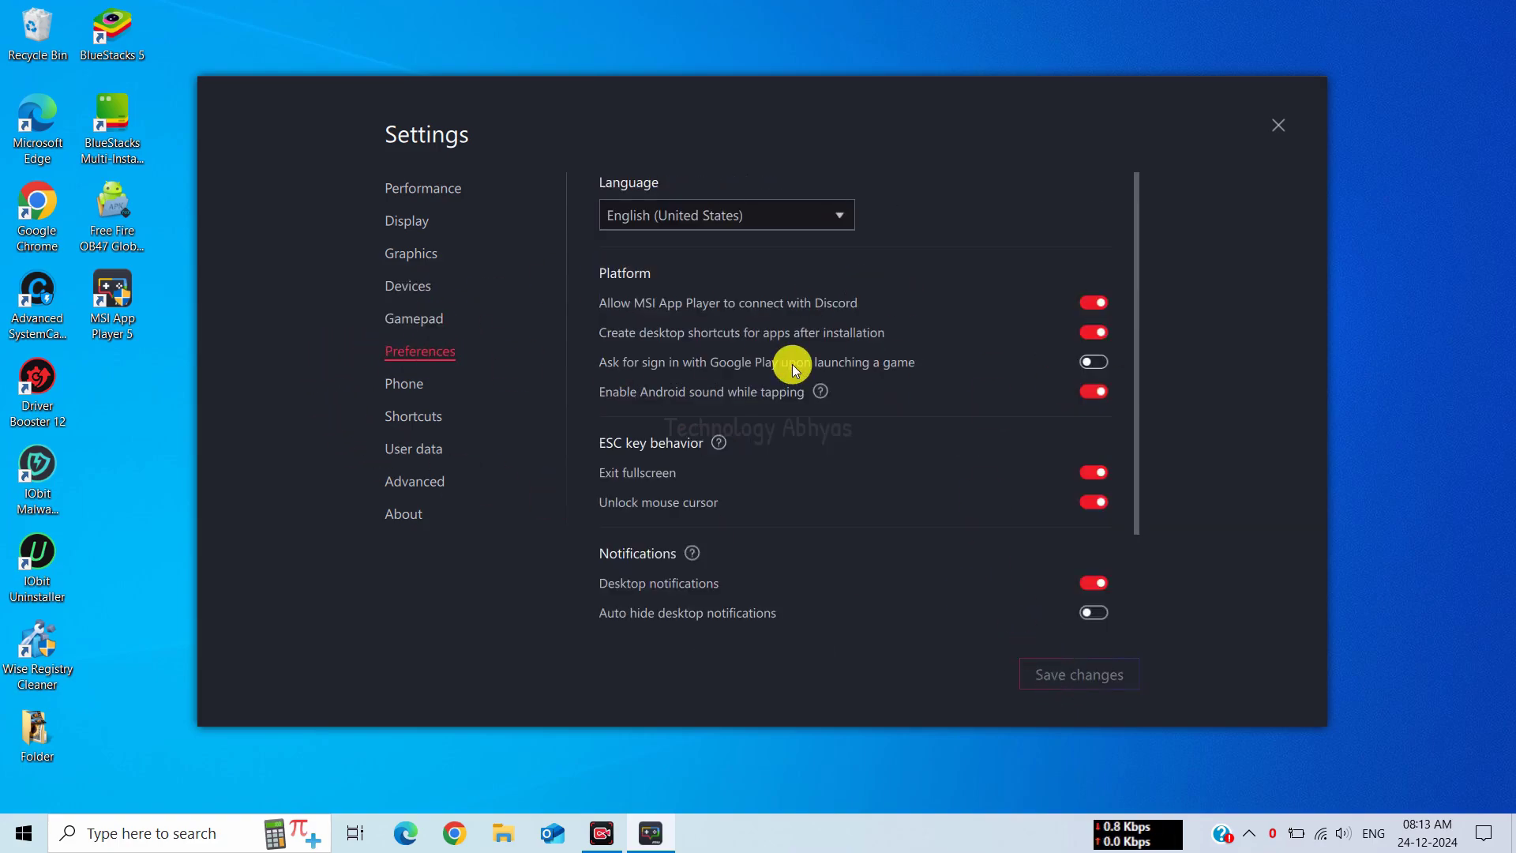
left_click(1093, 581)
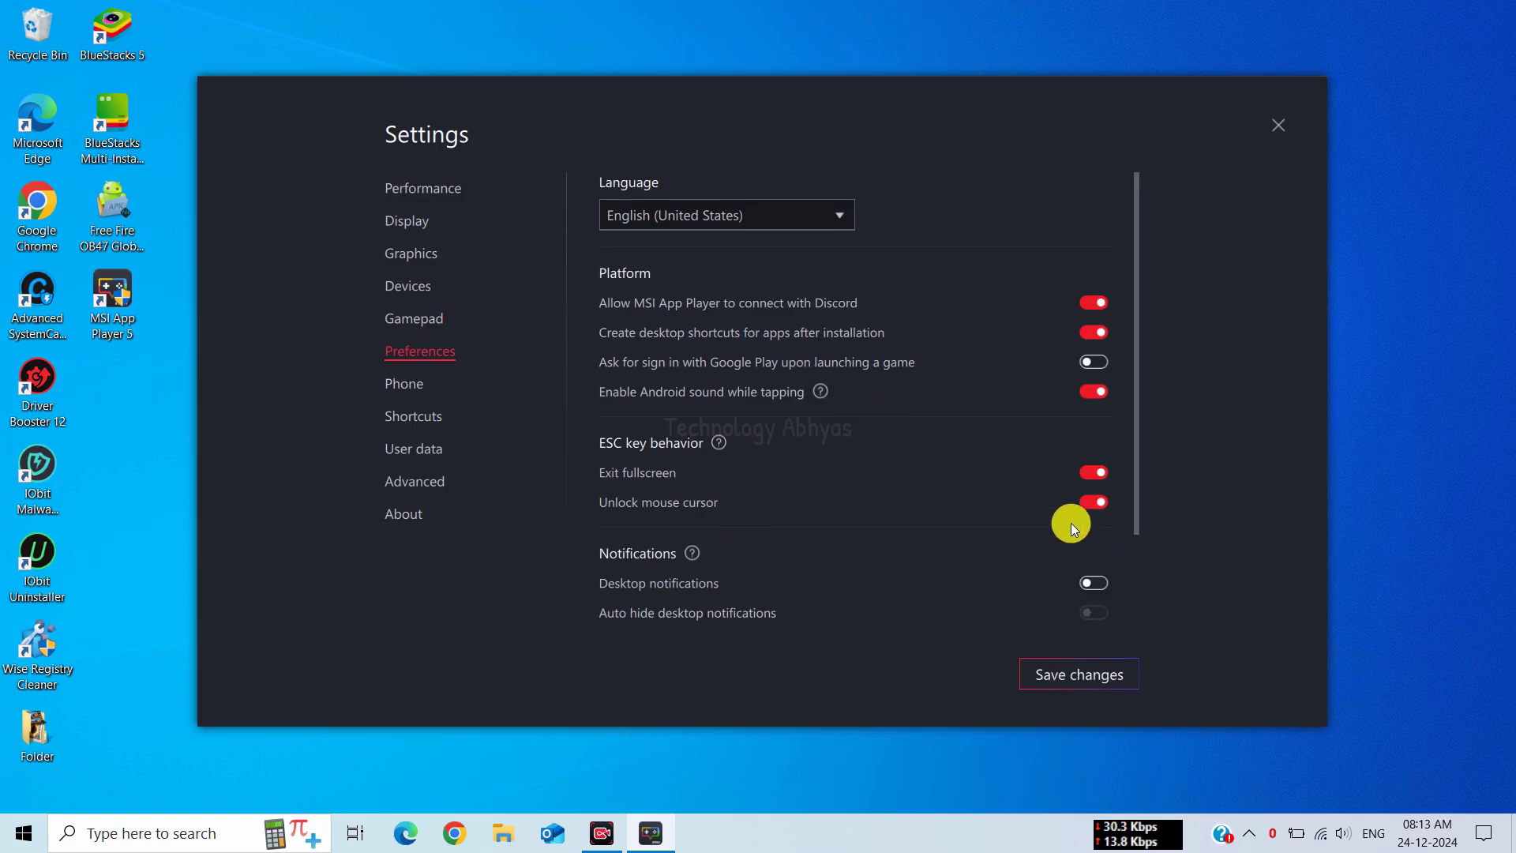
scroll(1073, 537, "down", 2)
left_click(1103, 671)
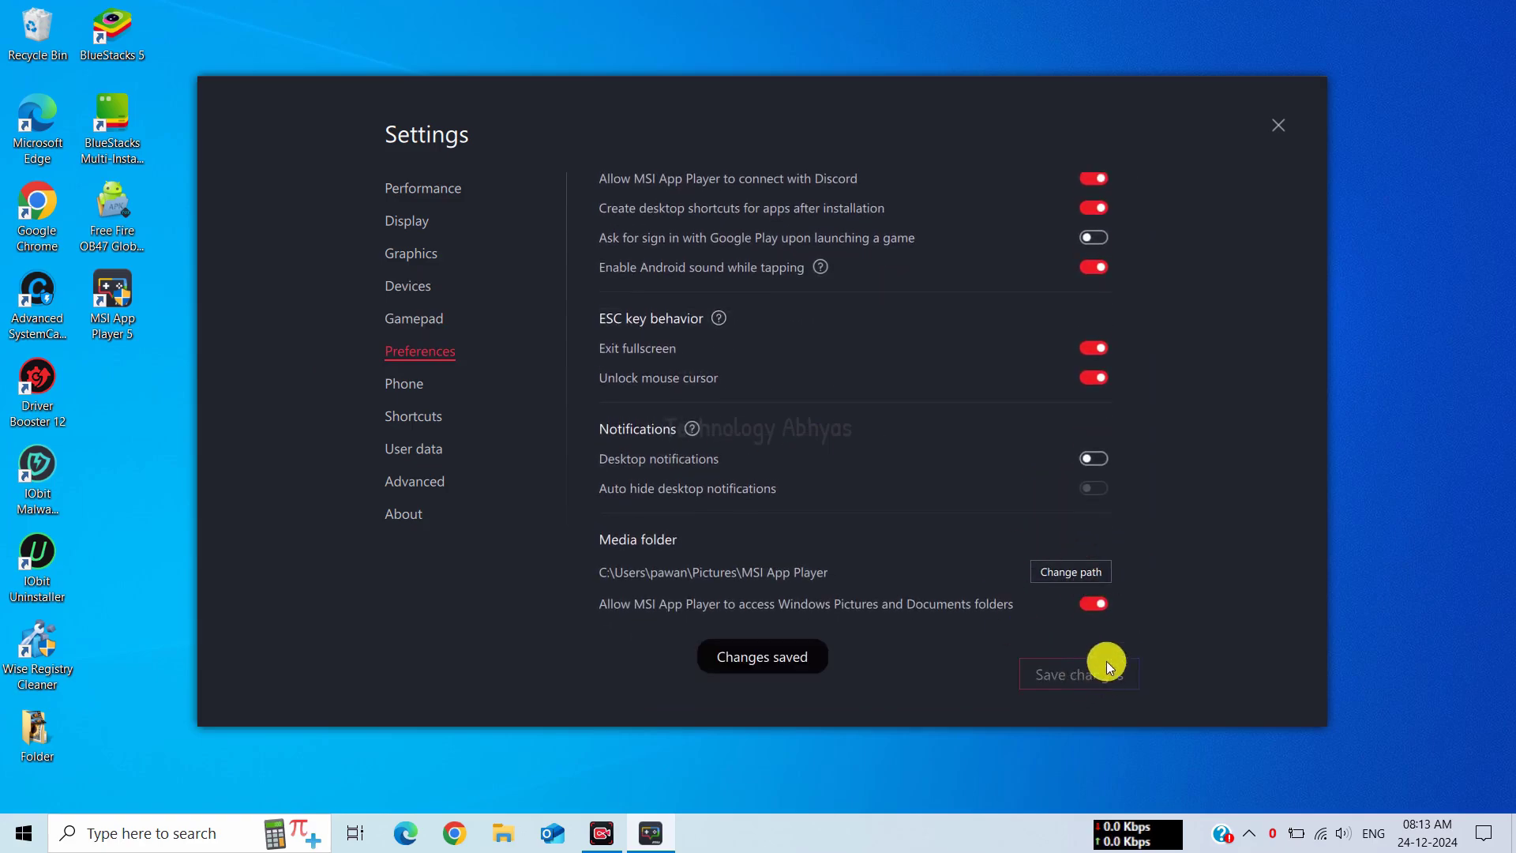
- Choose the predefined device profile Asus ROG 2 and the network provider JIO for the phone, and save the changes
left_click(404, 386)
left_click(810, 264)
scroll(689, 357, "up", 2)
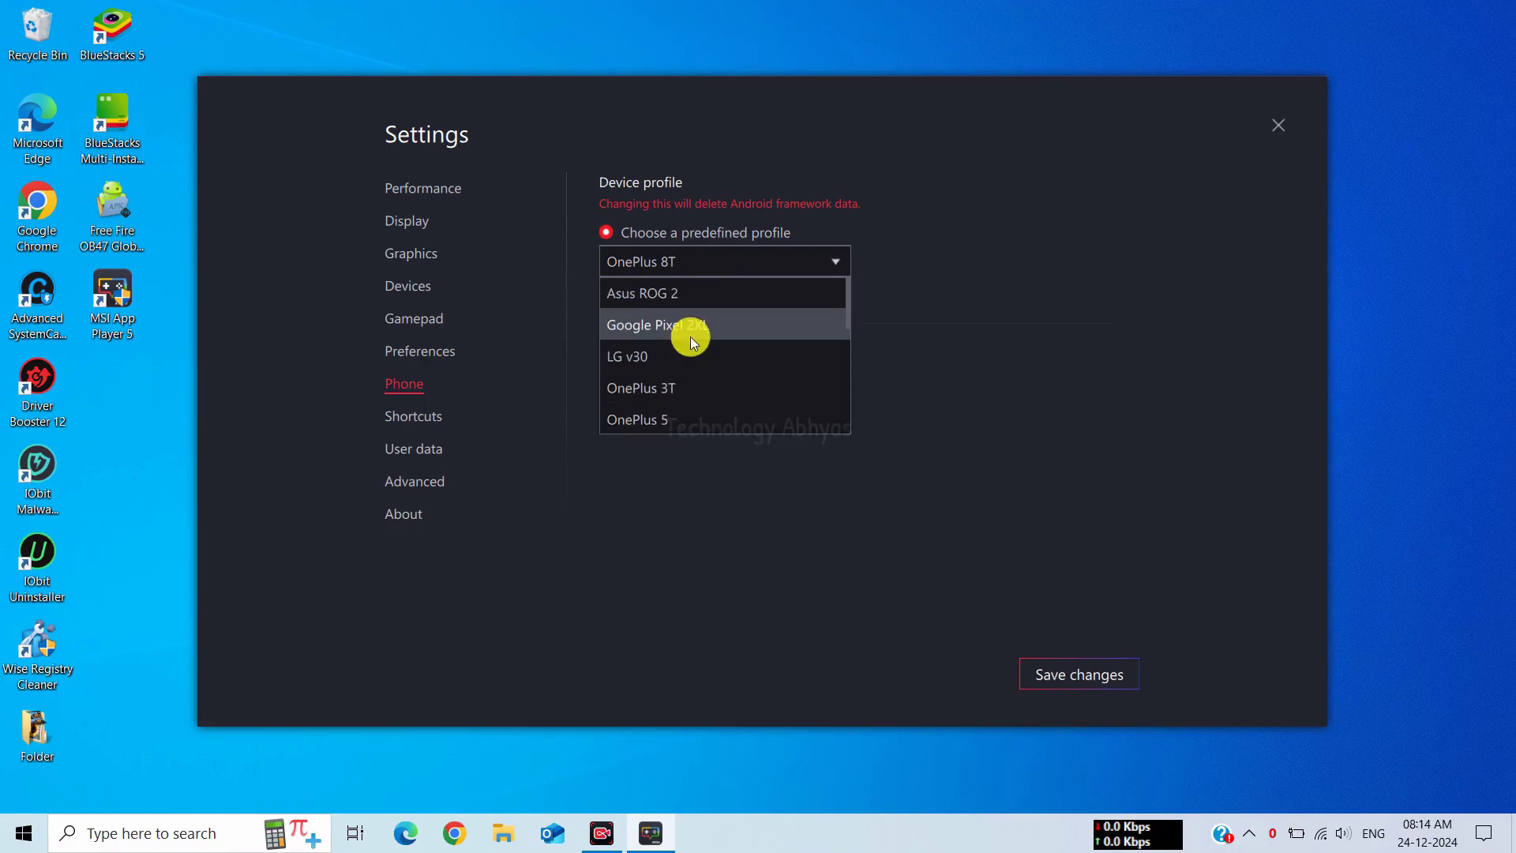
left_click(670, 296)
left_click(666, 382)
left_click(665, 477)
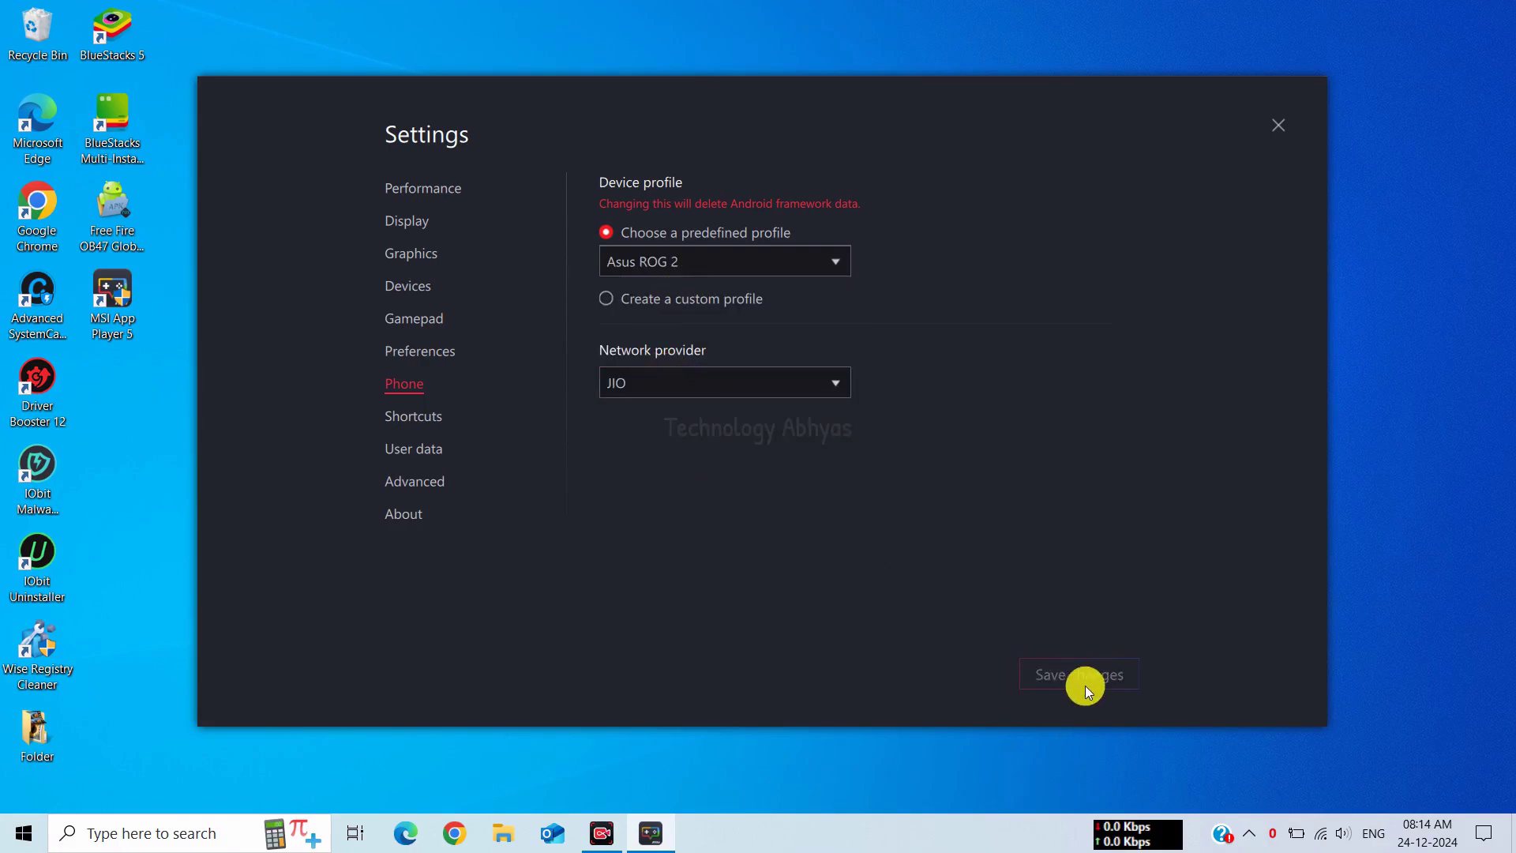
left_click(1081, 681)
- Clear the shortcut assignments of all window actions and system actions, from Boss key to Take screenshot
left_click(402, 417)
left_click(1050, 218)
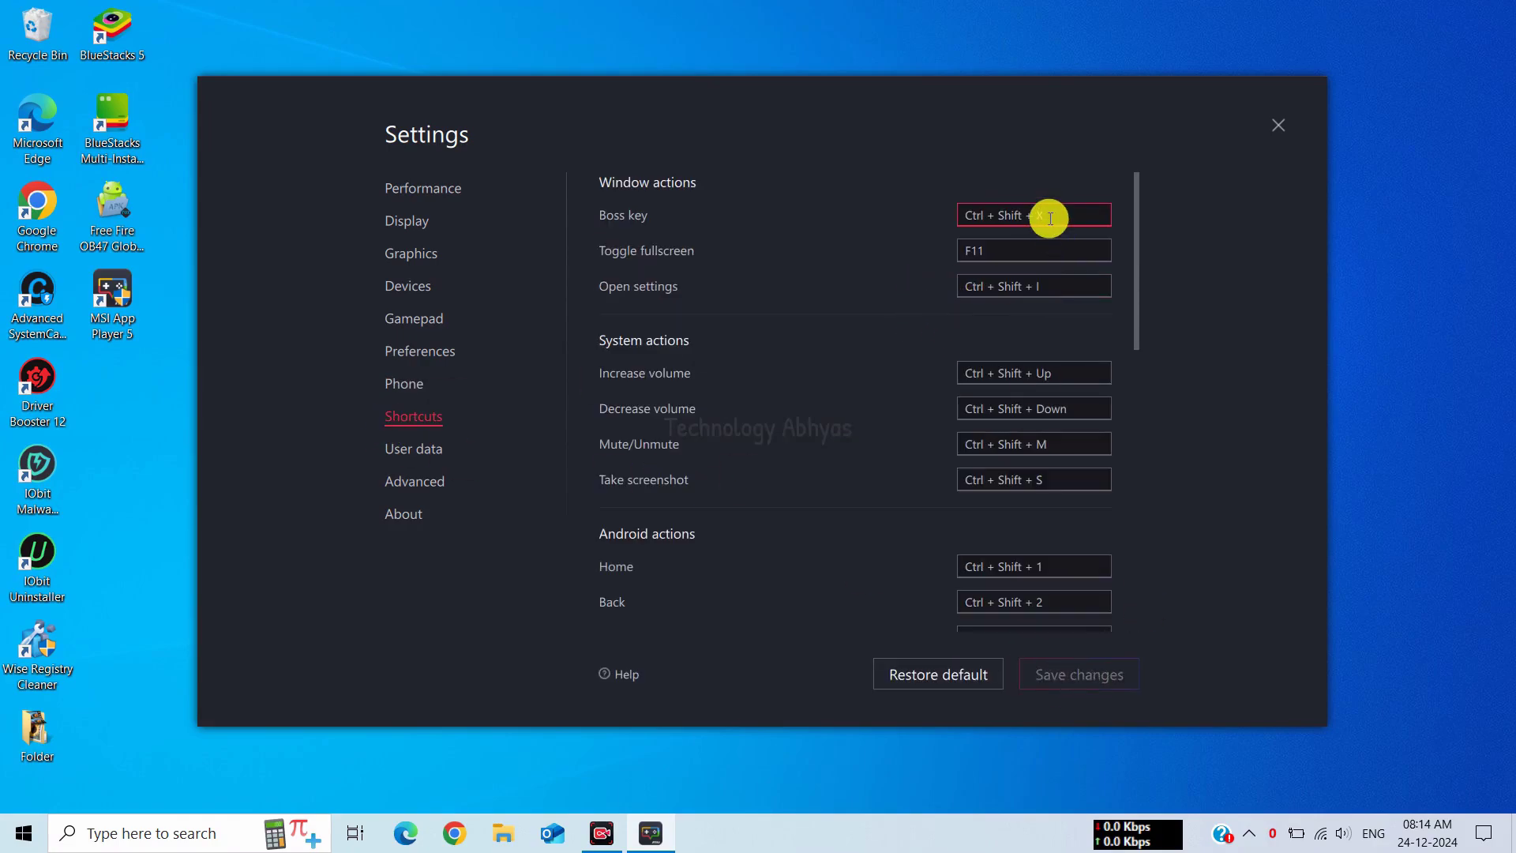
key("BackSpace")
left_click(1047, 249)
key("BackSpace")
left_click(1042, 286)
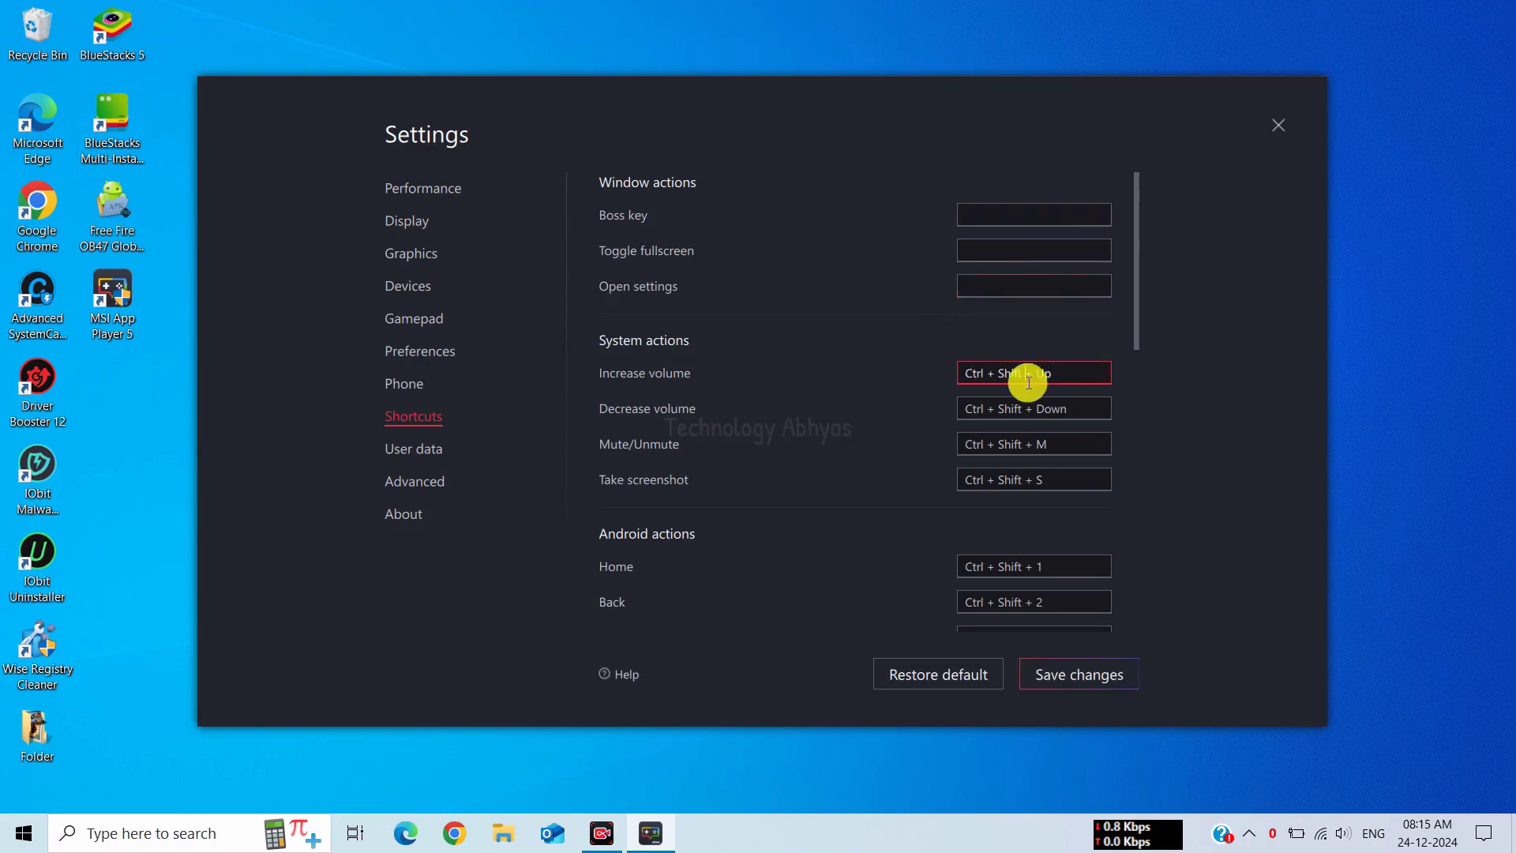
key("BackSpace")
left_click(1023, 409)
key("BackSpace")
left_click(1017, 445)
- Clear the shortcut assignments of the Android actions Home, Back, Shake, Rotate and Recent apps
key("BackSpace")
left_click(1008, 483)
left_click(1000, 601)
key("BackSpace")
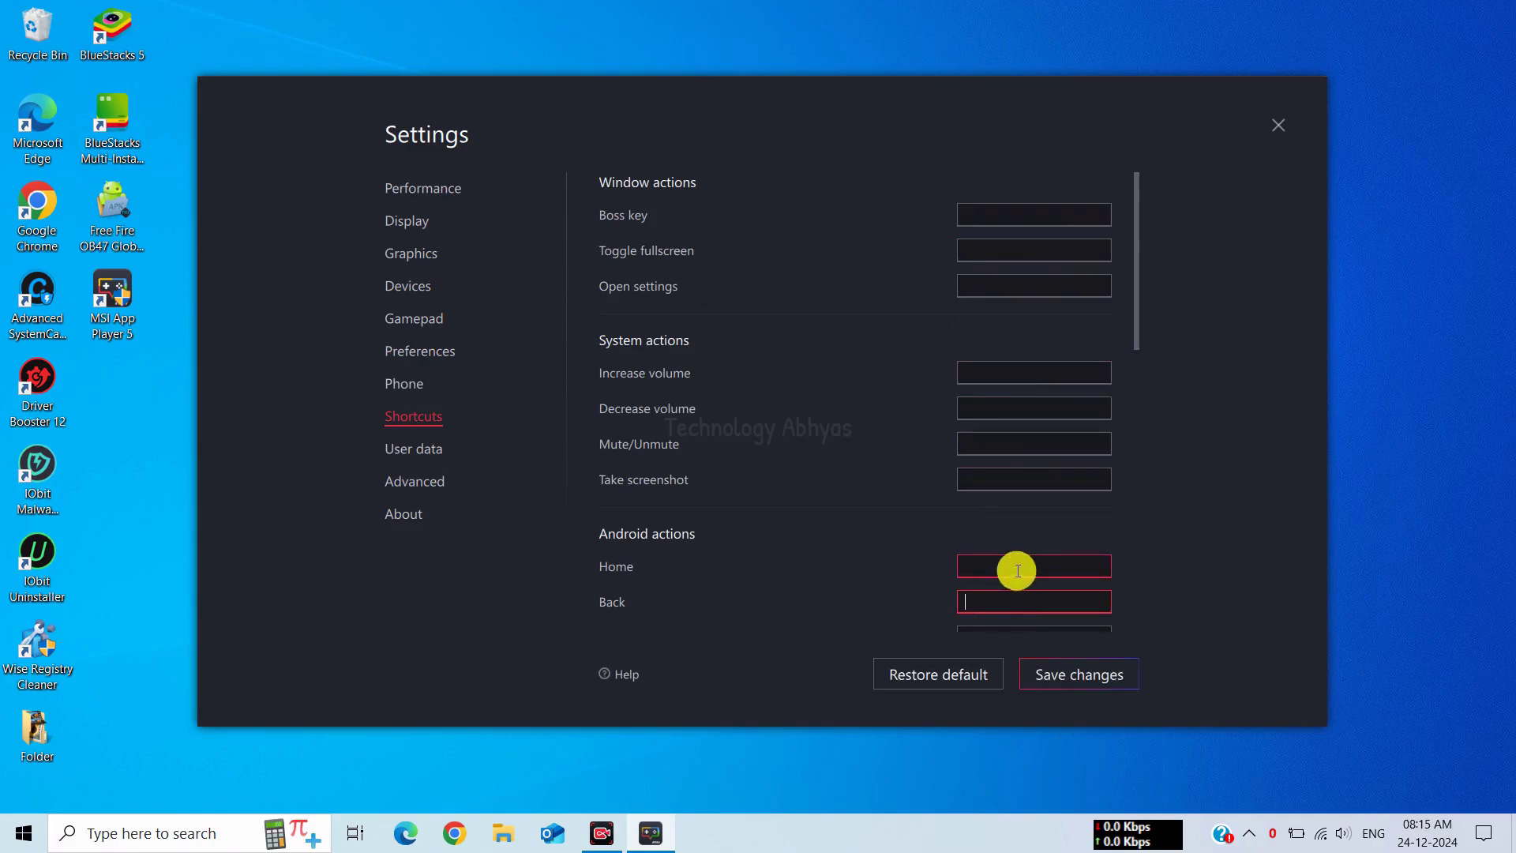
scroll(1016, 572, "down", 8)
scroll(995, 395, "up", 4)
left_click(1025, 301)
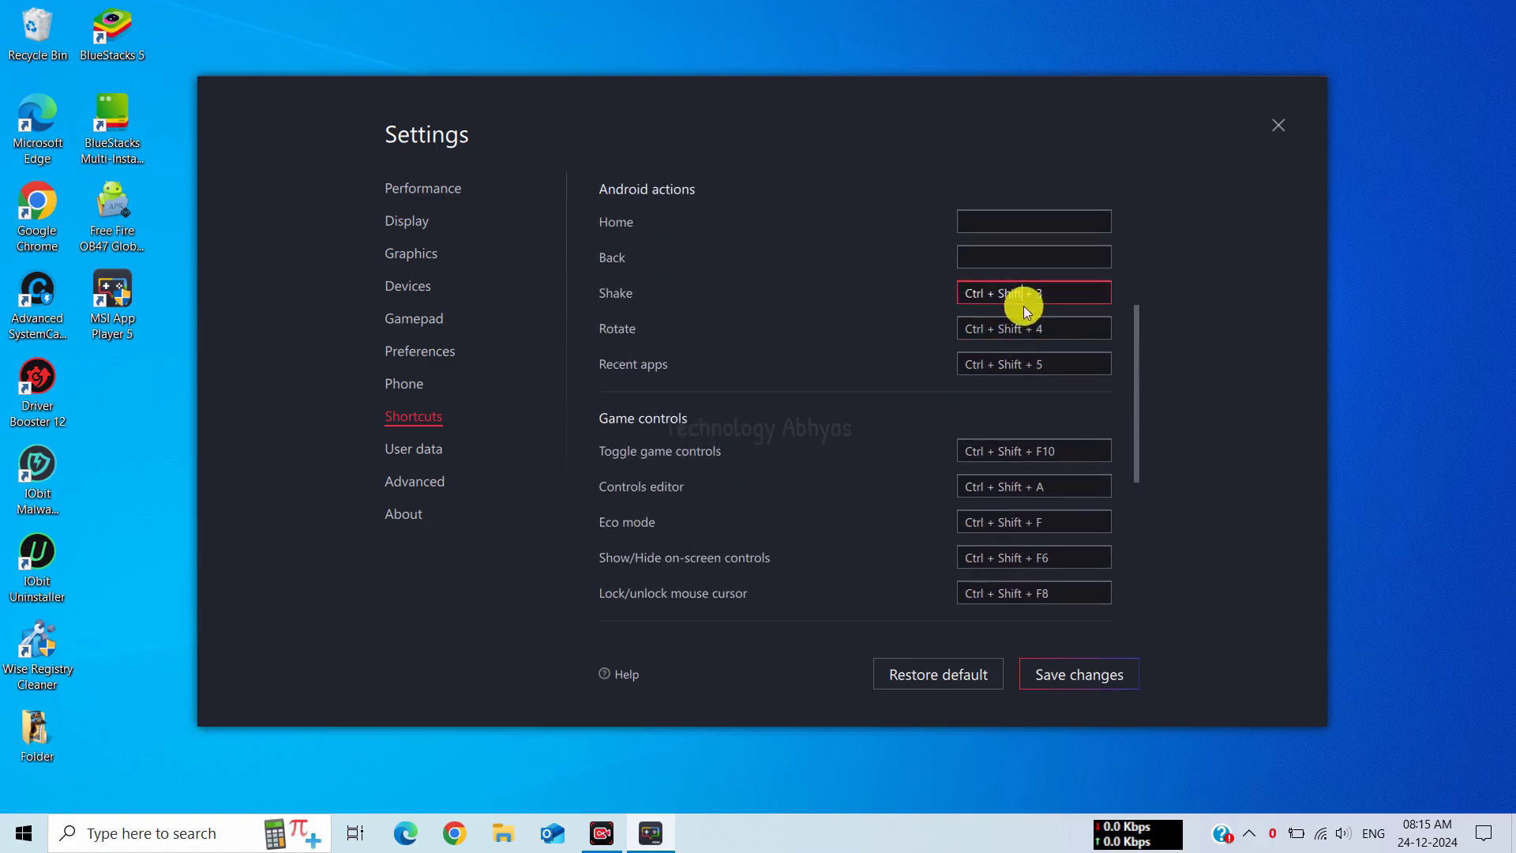
key("BackSpace")
left_click(1021, 330)
key("BackSpace")
left_click(1019, 365)
- Clear the game control shortcuts, from Toggle game controls to Lock/unlock mouse cursor
key("BackSpace")
left_click(999, 455)
key("BackSpace")
left_click(1009, 523)
- Clear the miscellaneous shortcuts from Open media folder to Install APK
key("BackSpace")
left_click(1012, 557)
key("BackSpace")
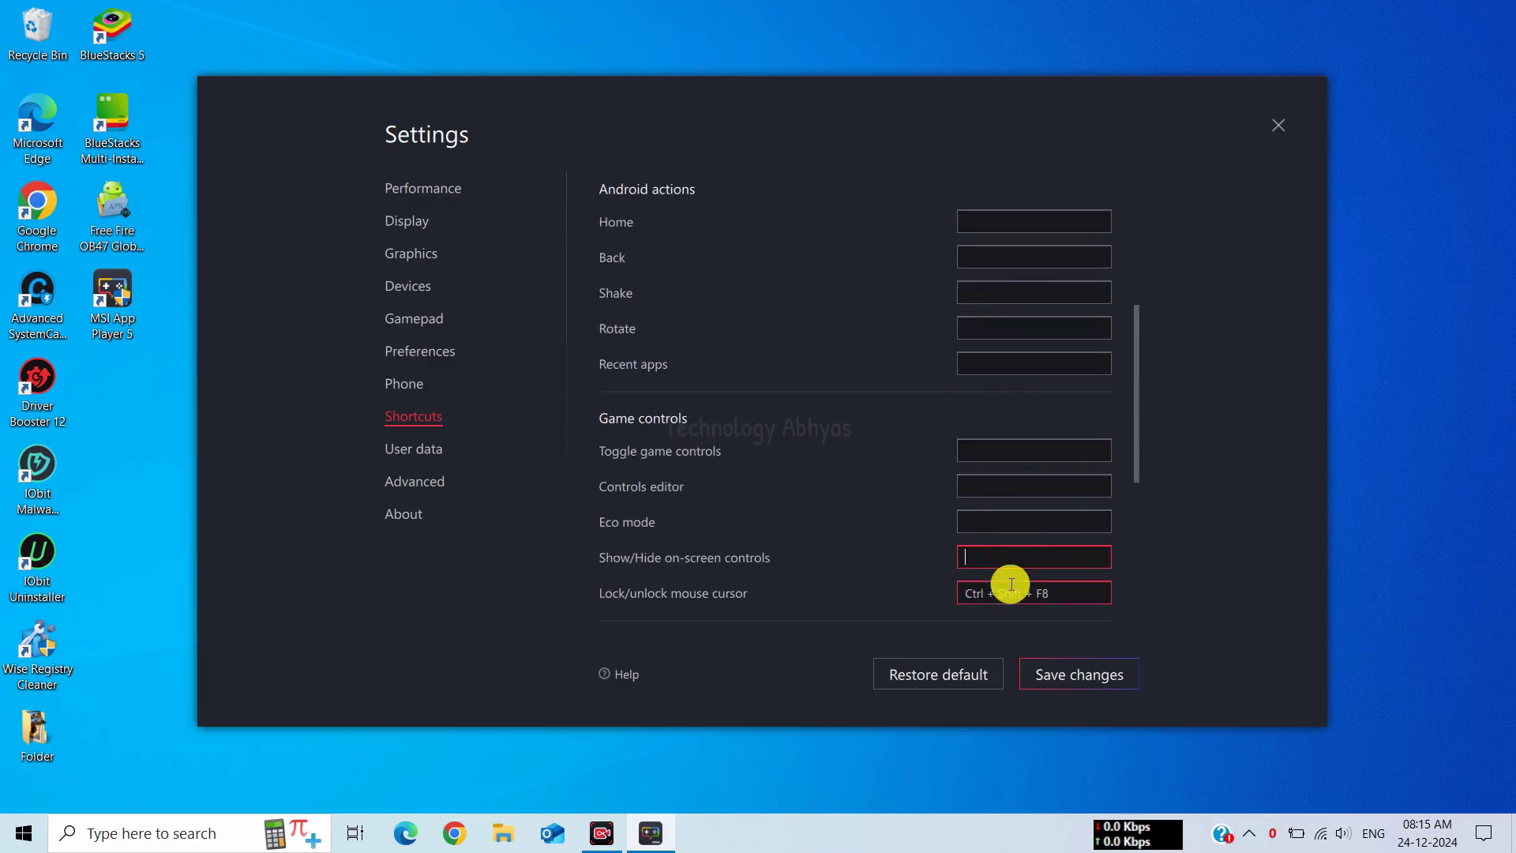
scroll(1008, 584, "down", 3)
left_click(1005, 551)
key("BackSpace")
left_click(1011, 586)
key("BackSpace")
left_click(1015, 621)
key("BackSpace")
scroll(1006, 548, "up", 2)
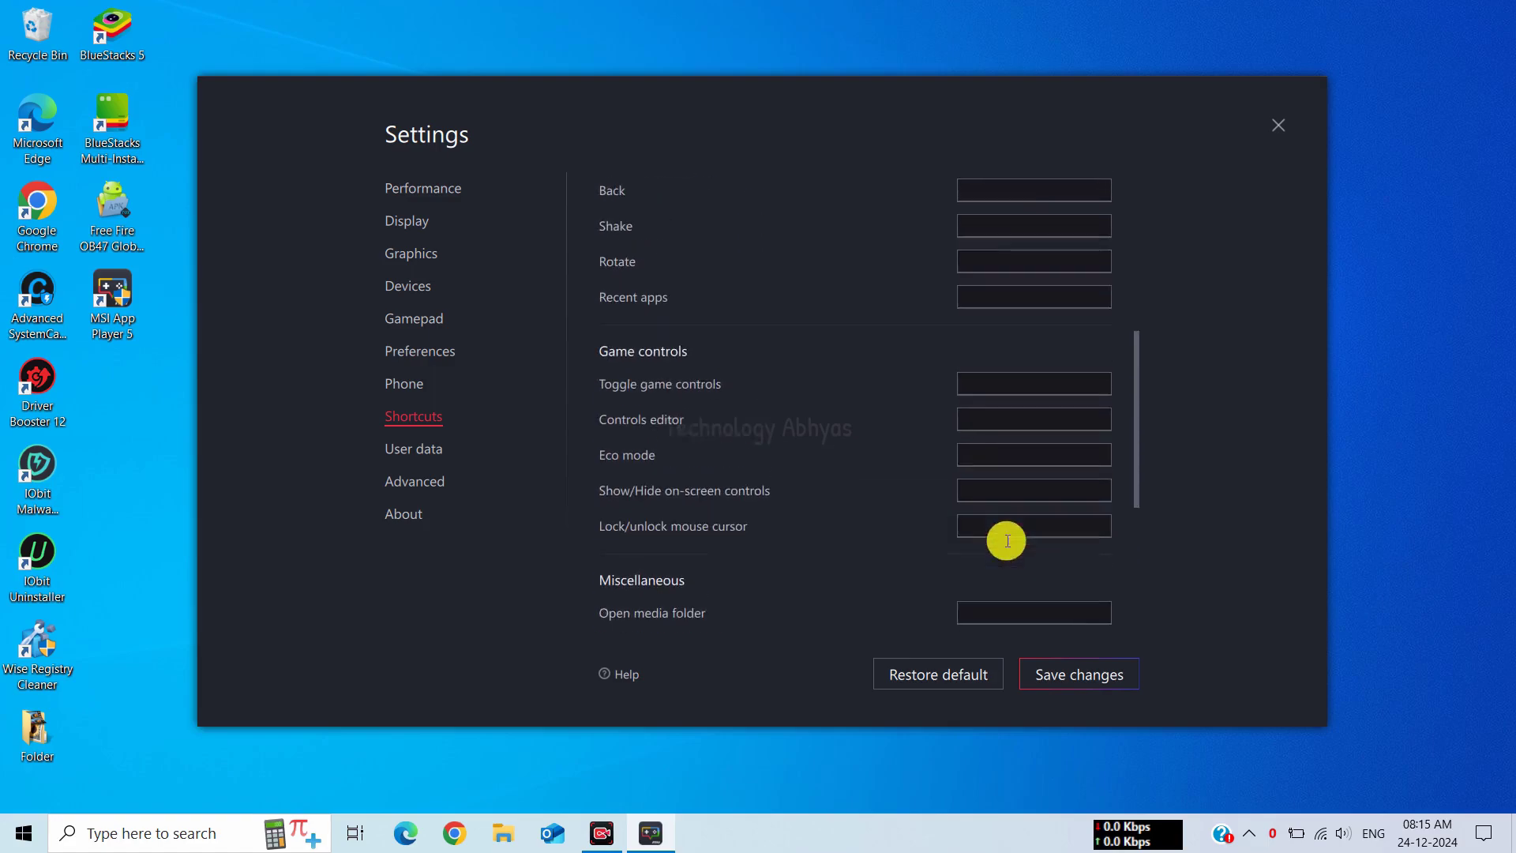
scroll(1020, 550, "down", 3)
left_click(1011, 406)
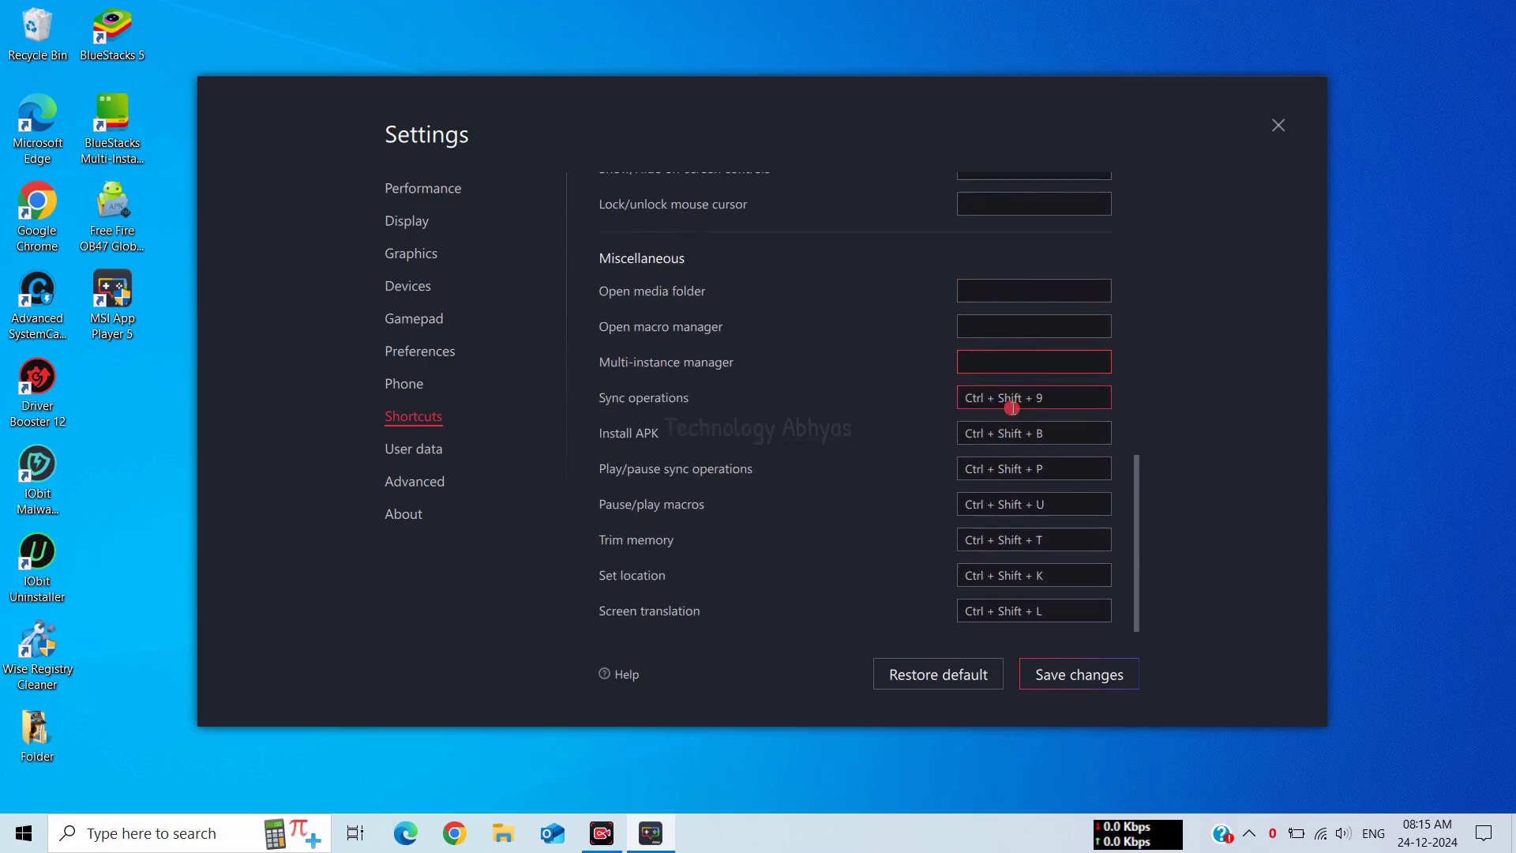
- Clear the remaining miscellaneous shortcuts, from Play/pause sync operations to Screen translation, and save the shortcut changes
left_click(1016, 468)
key("BackSpace")
left_click(1010, 503)
key("BackSpace")
left_click(1011, 539)
key("BackSpace")
left_click(1011, 575)
left_click(1012, 610)
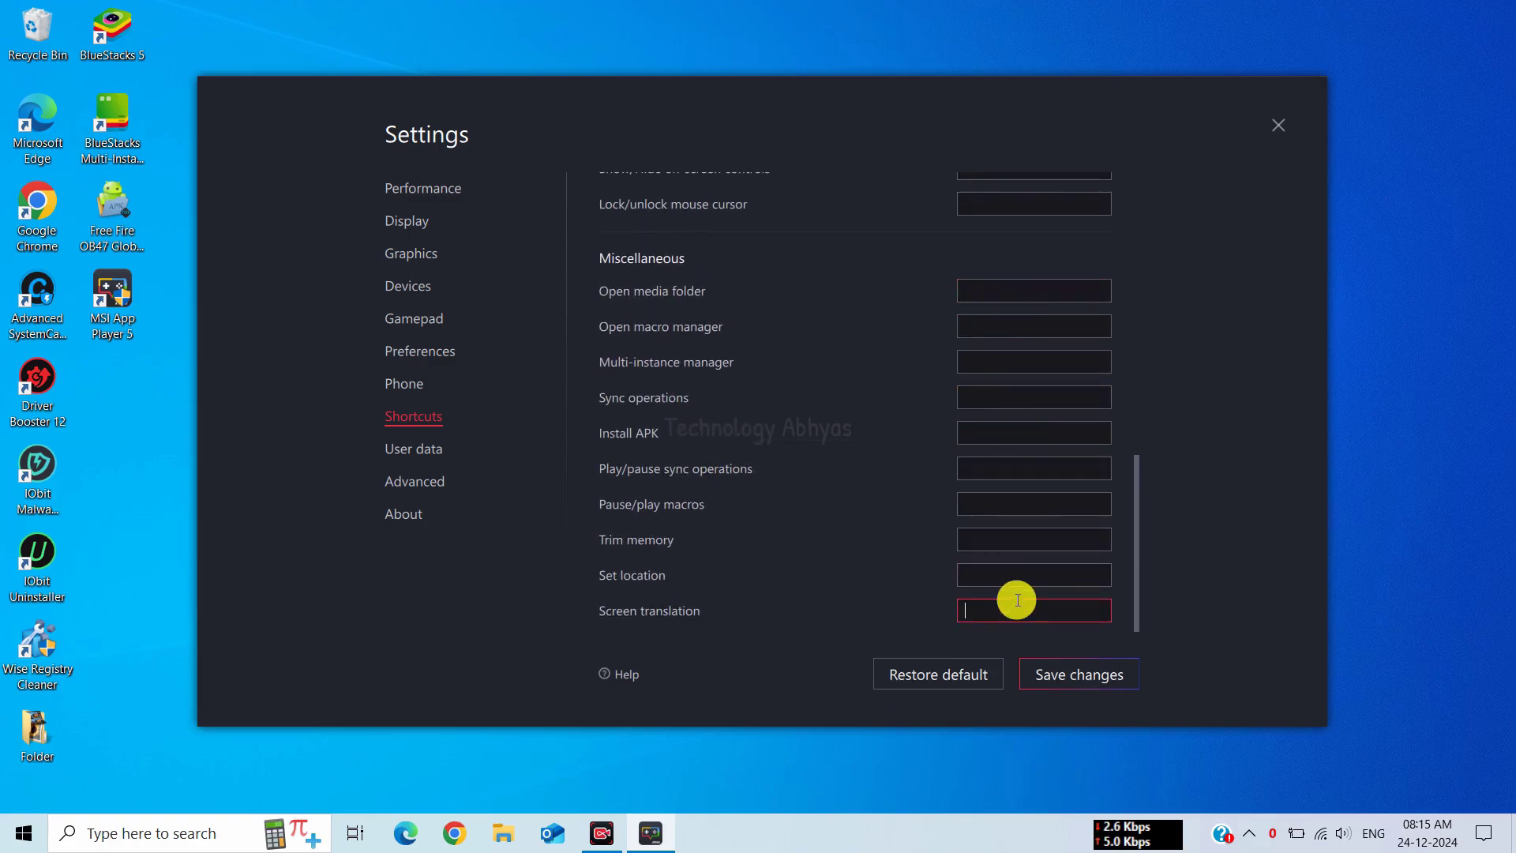
left_click(1059, 684)
- Review the User data and Advanced settings, check for player updates, and close the settings
left_click(416, 450)
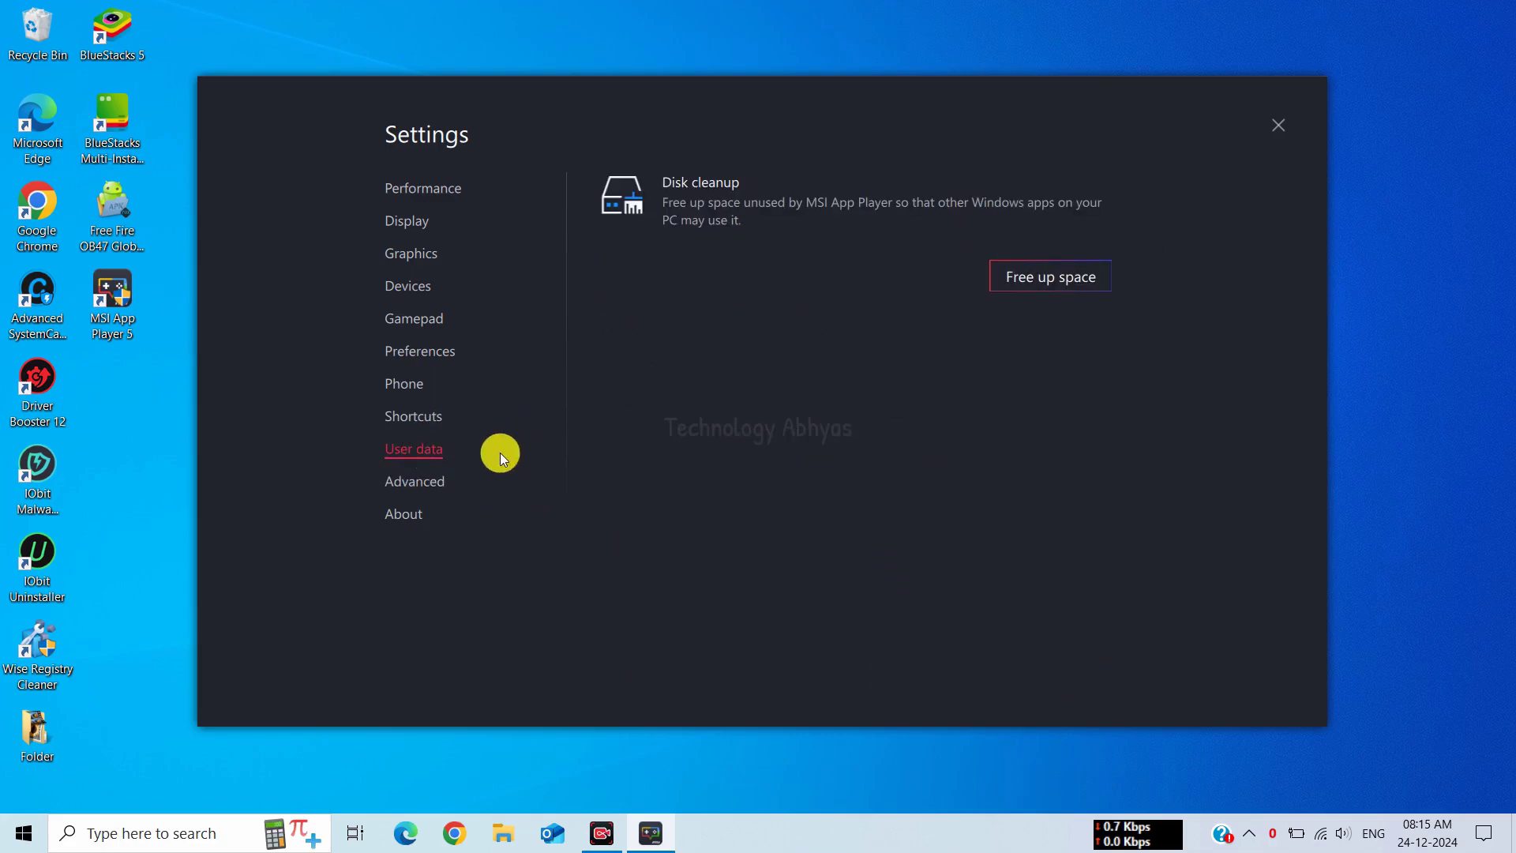
left_click(412, 480)
left_click(406, 515)
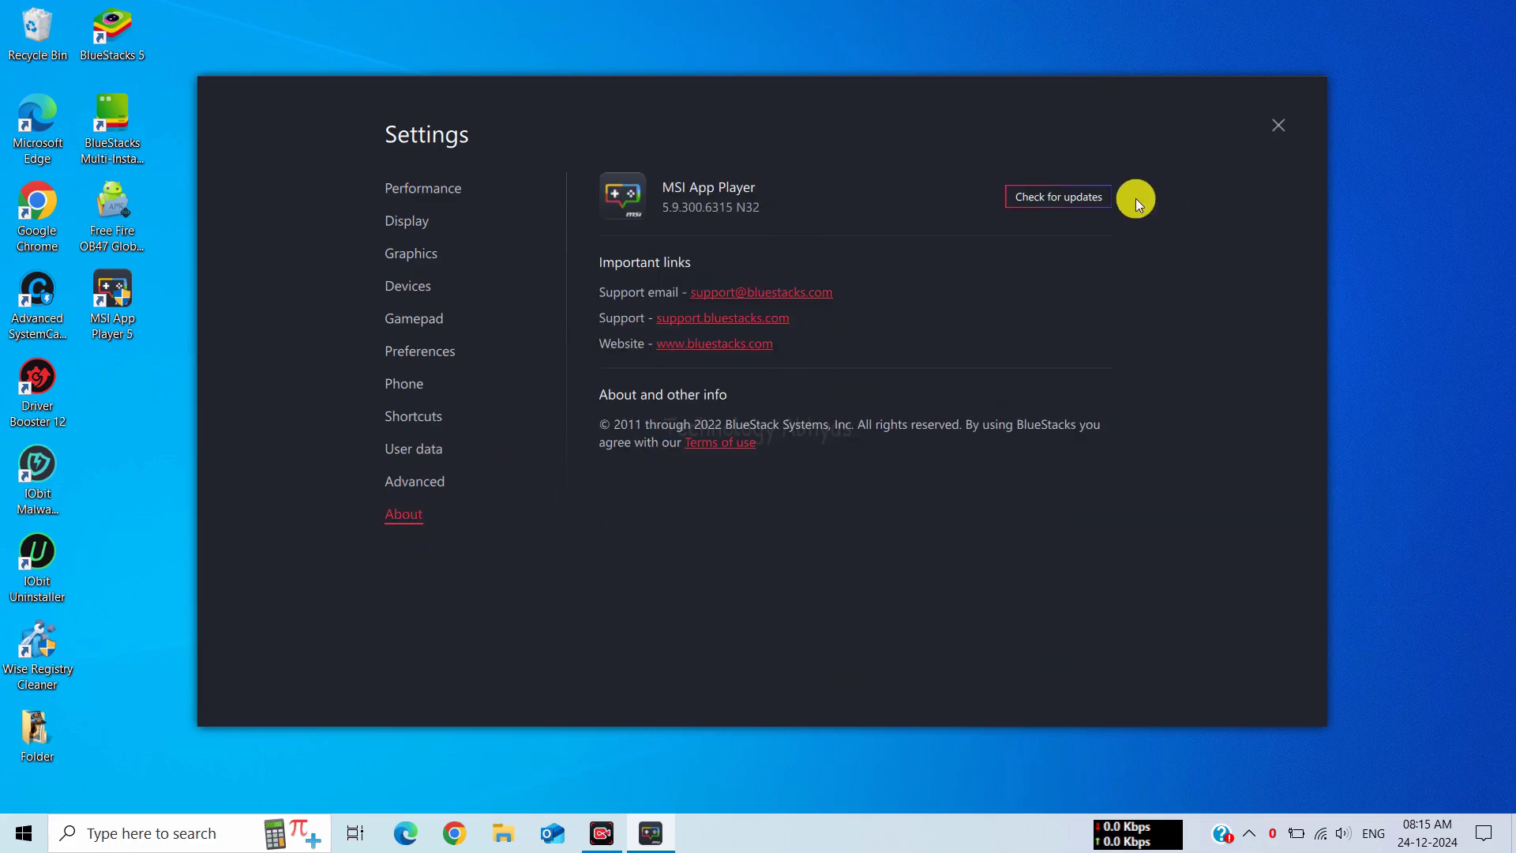
left_click(1074, 195)
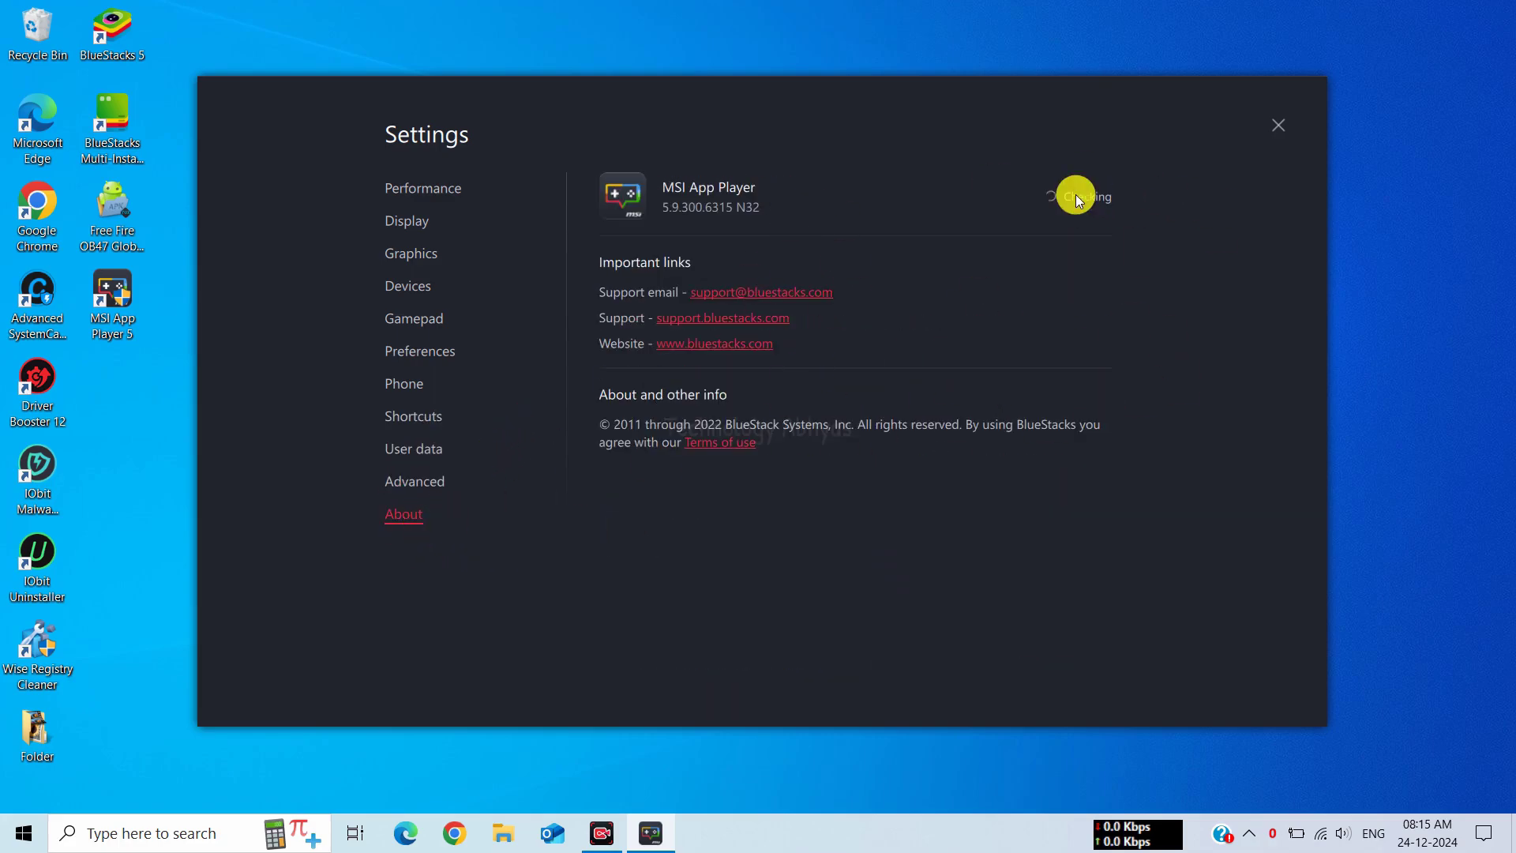
left_click(1277, 129)
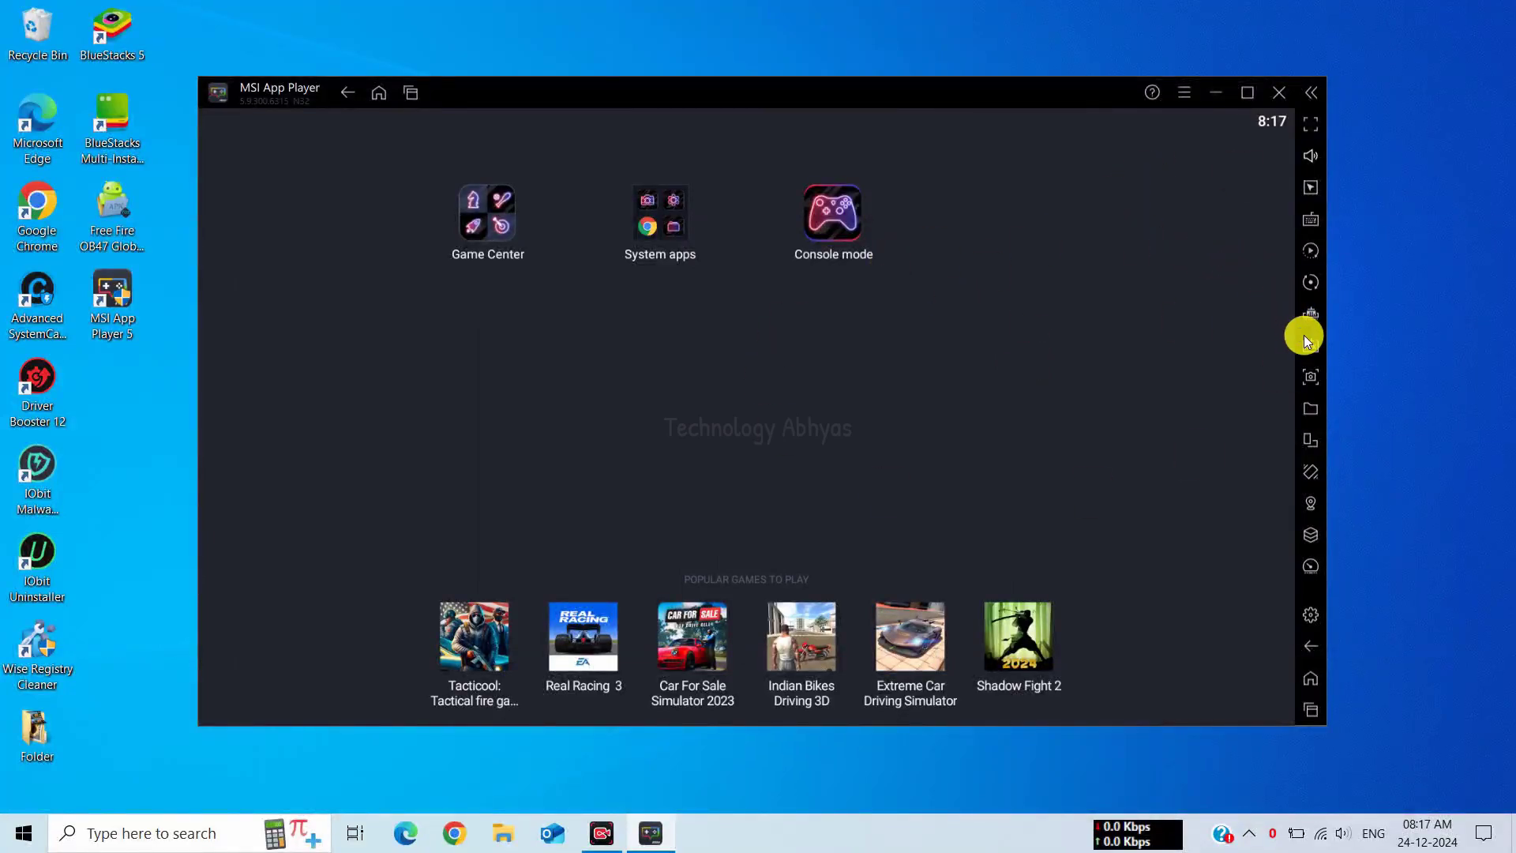
- Install the Free Fire OB47 Global Version APK from the Desktop folder into the player
left_click(1305, 340)
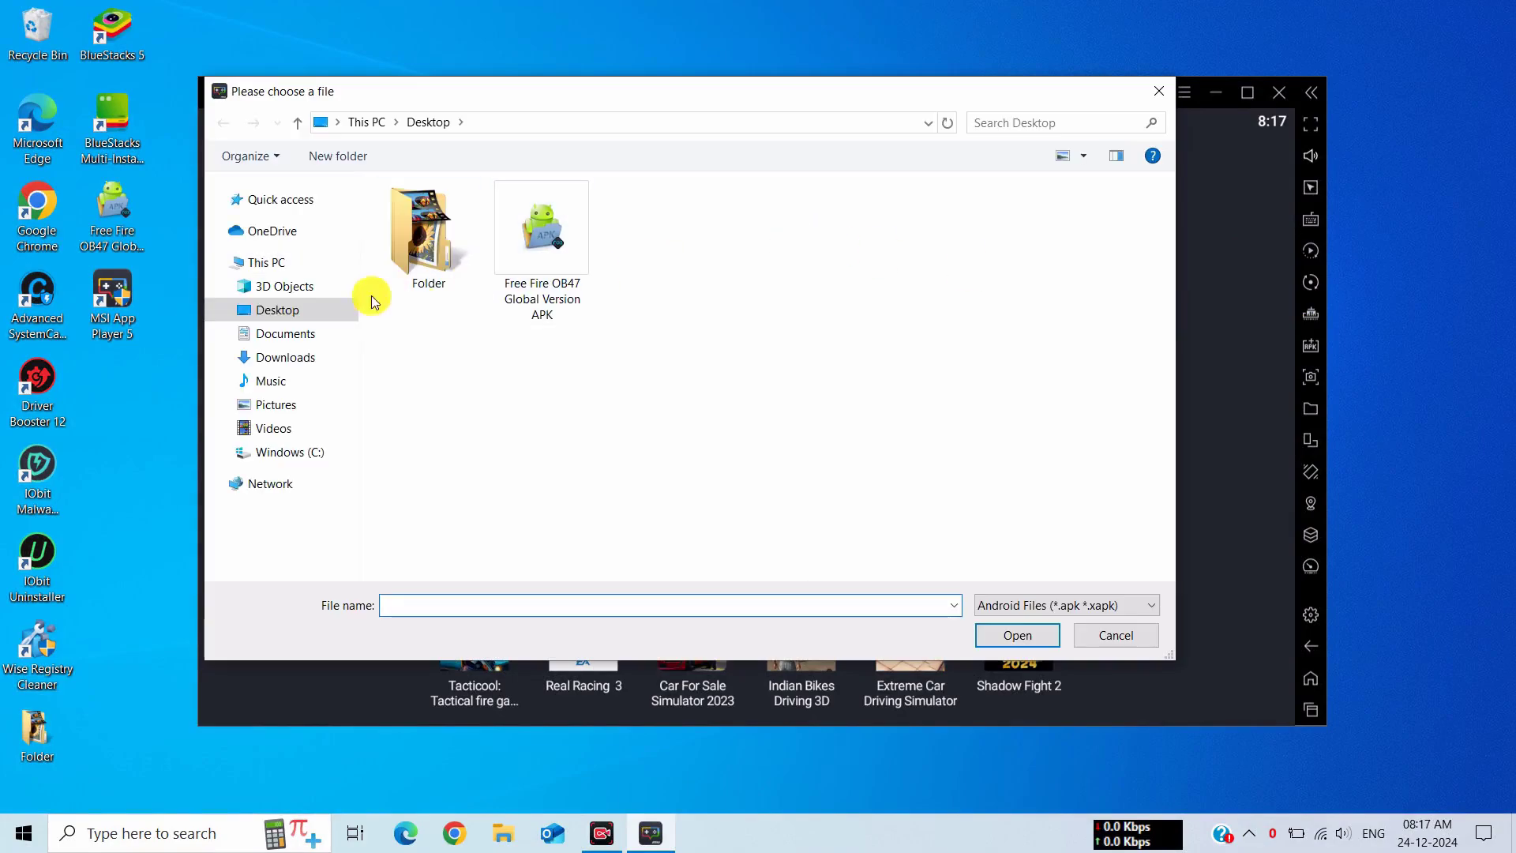
left_click(528, 282)
left_click(1009, 644)
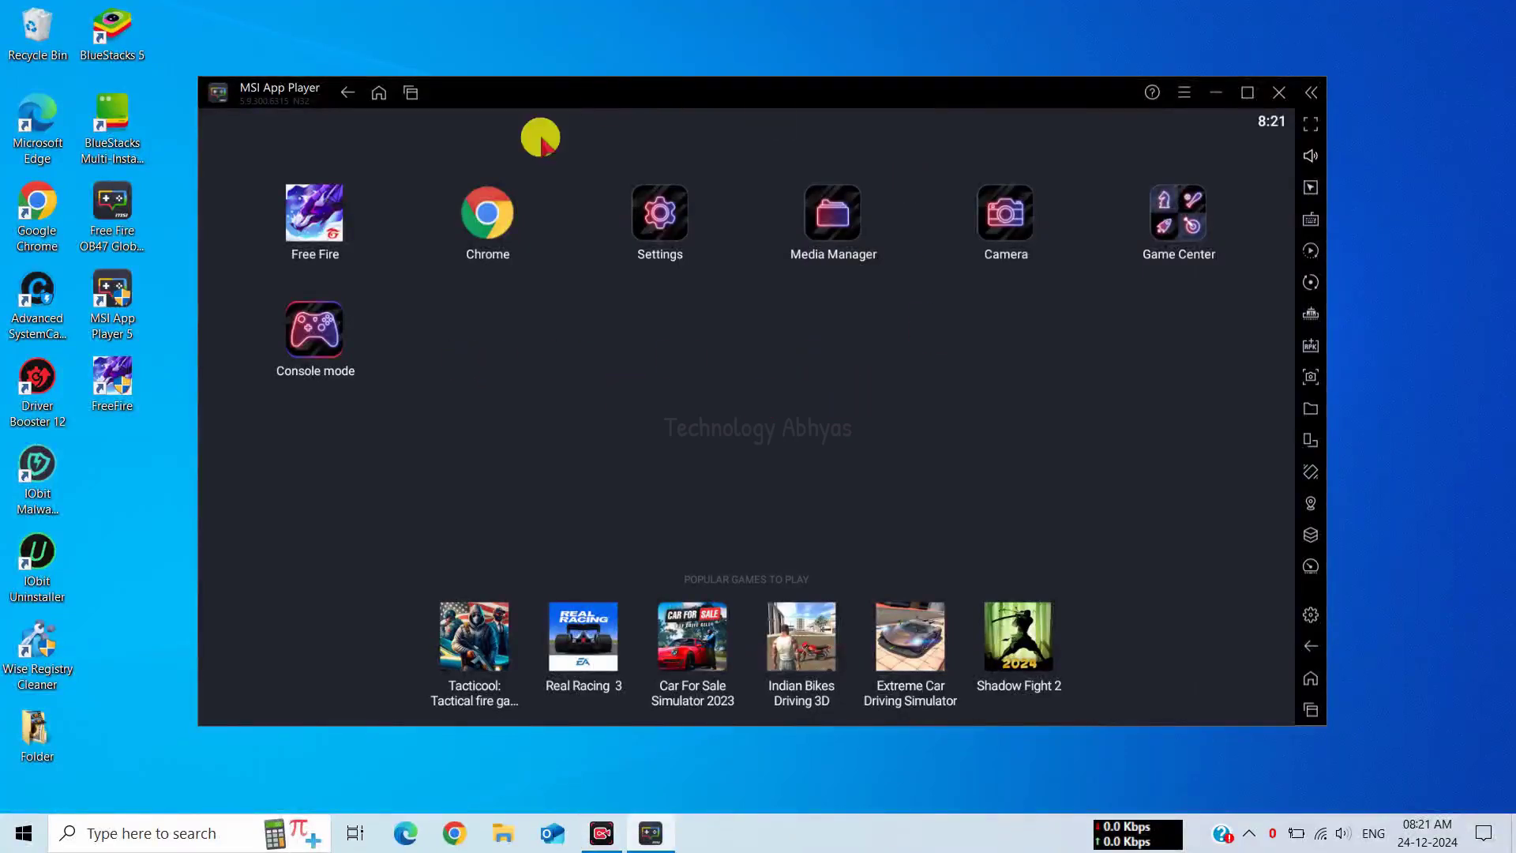
- Start adding a Google account from the Accounts section of the Android settings
left_click(644, 213)
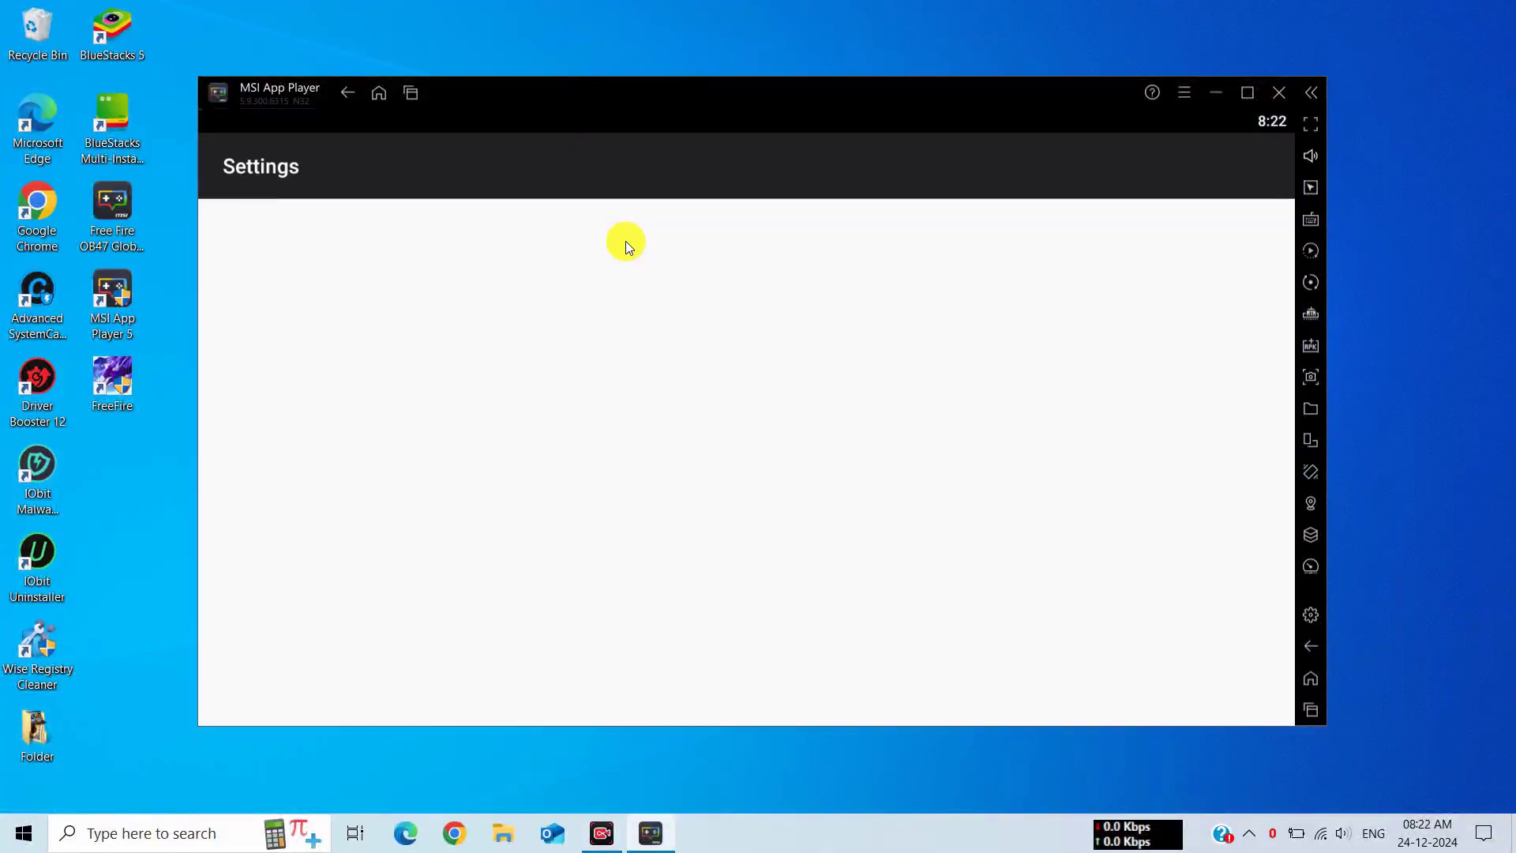
scroll(584, 371, "down", 2)
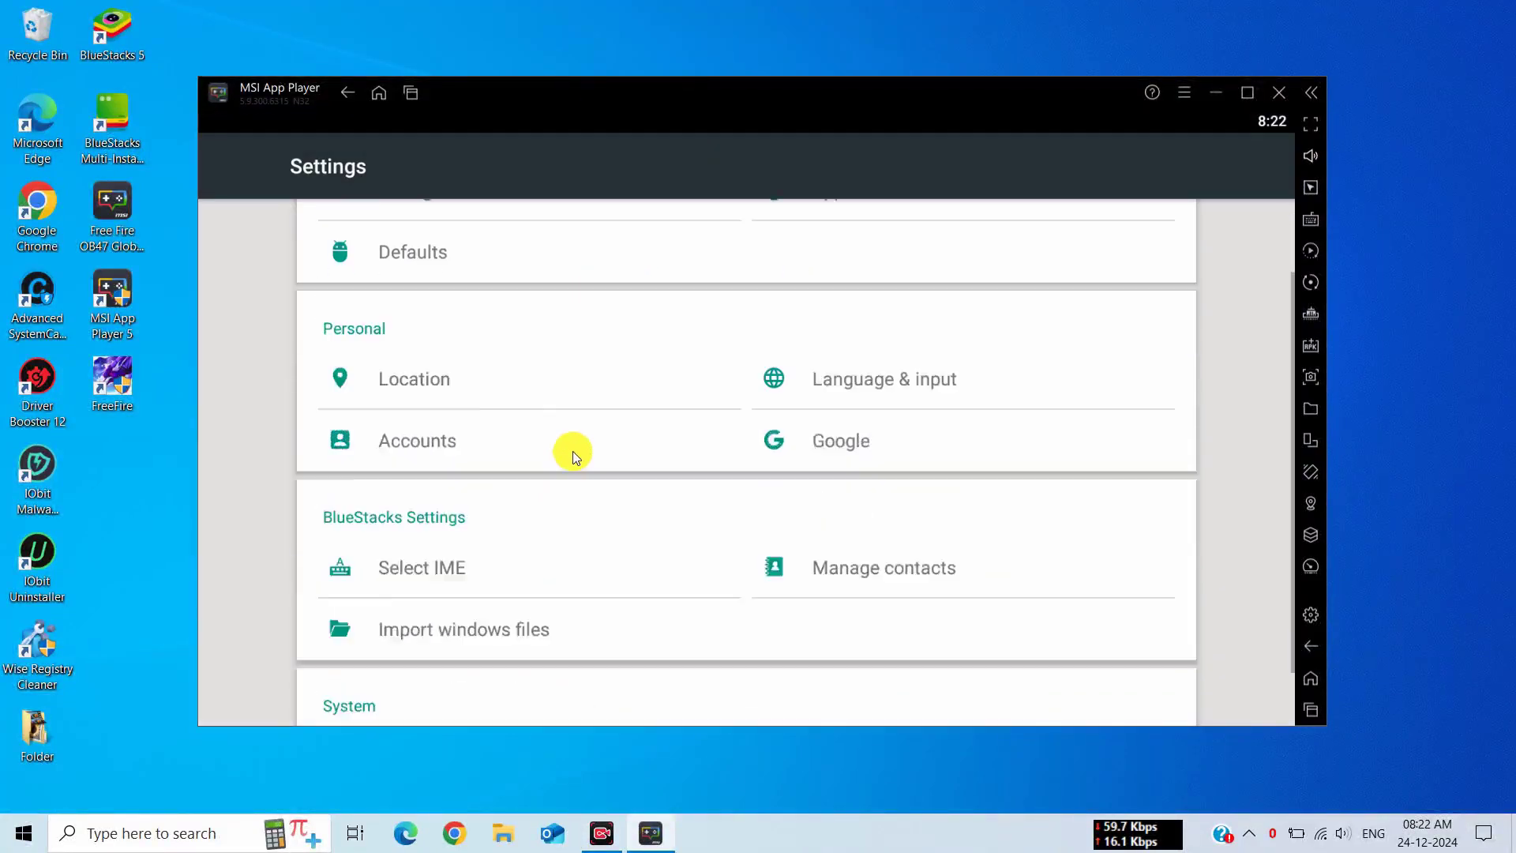
left_click(420, 418)
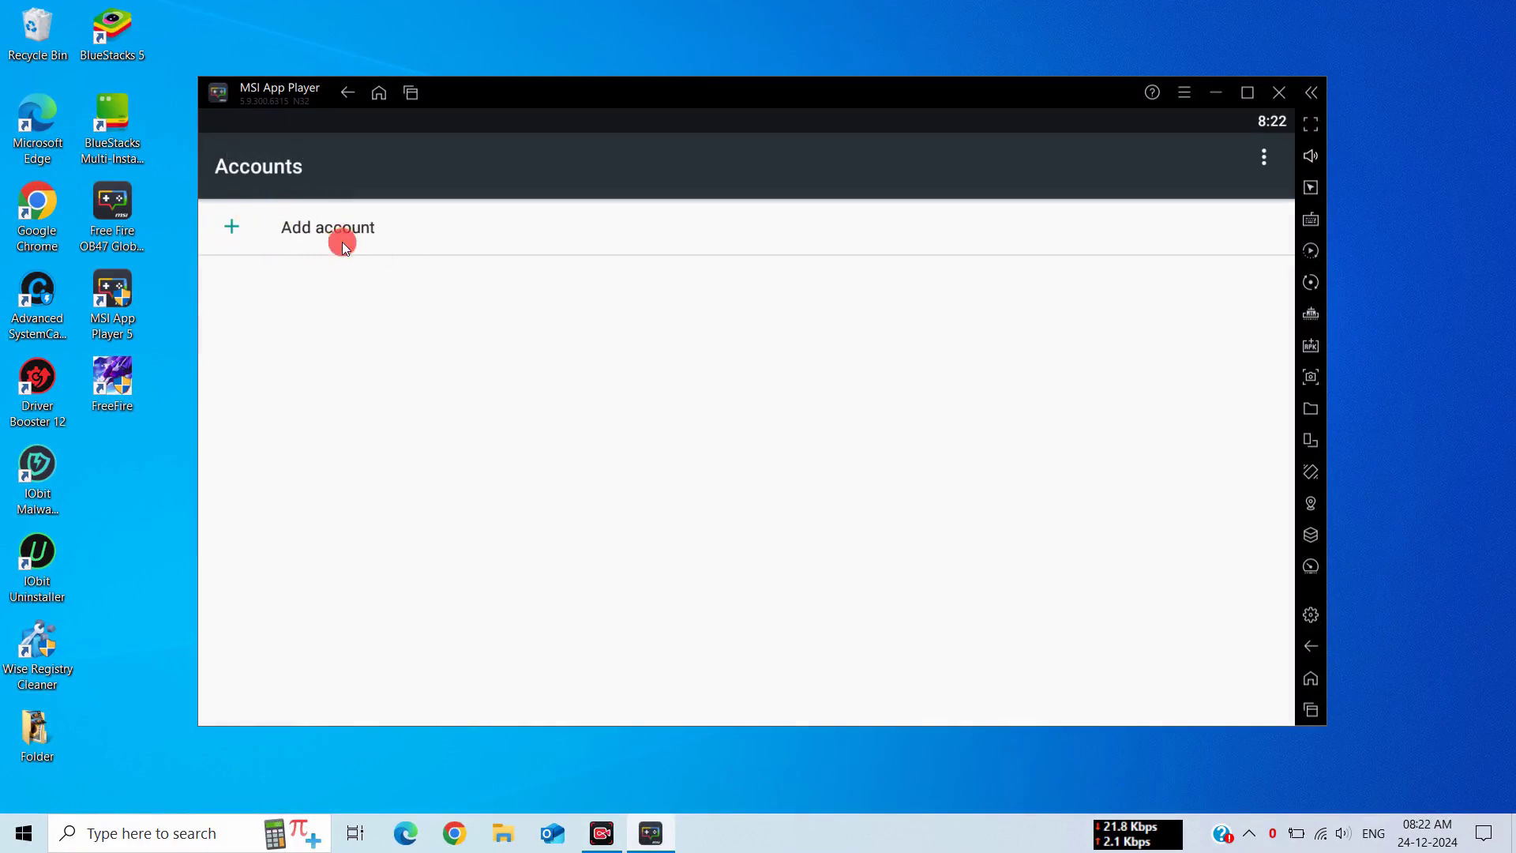
left_click(343, 242)
left_click(324, 294)
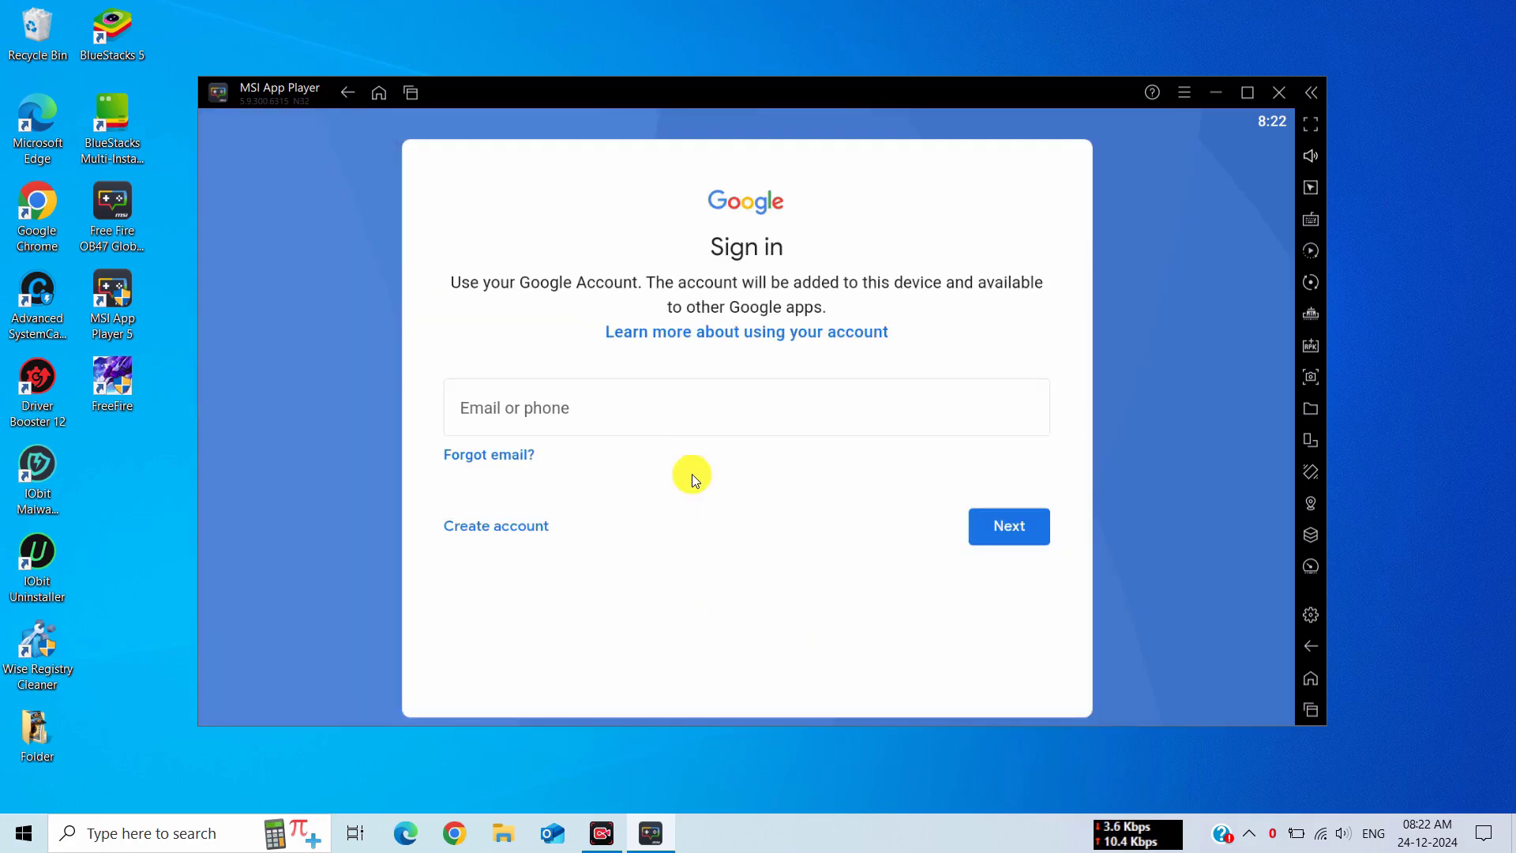
- Sign in with the Google account's e-mail and password, and accept the terms and Google services with basic device backup enabled
left_click(684, 406)
key("ctrl+v")
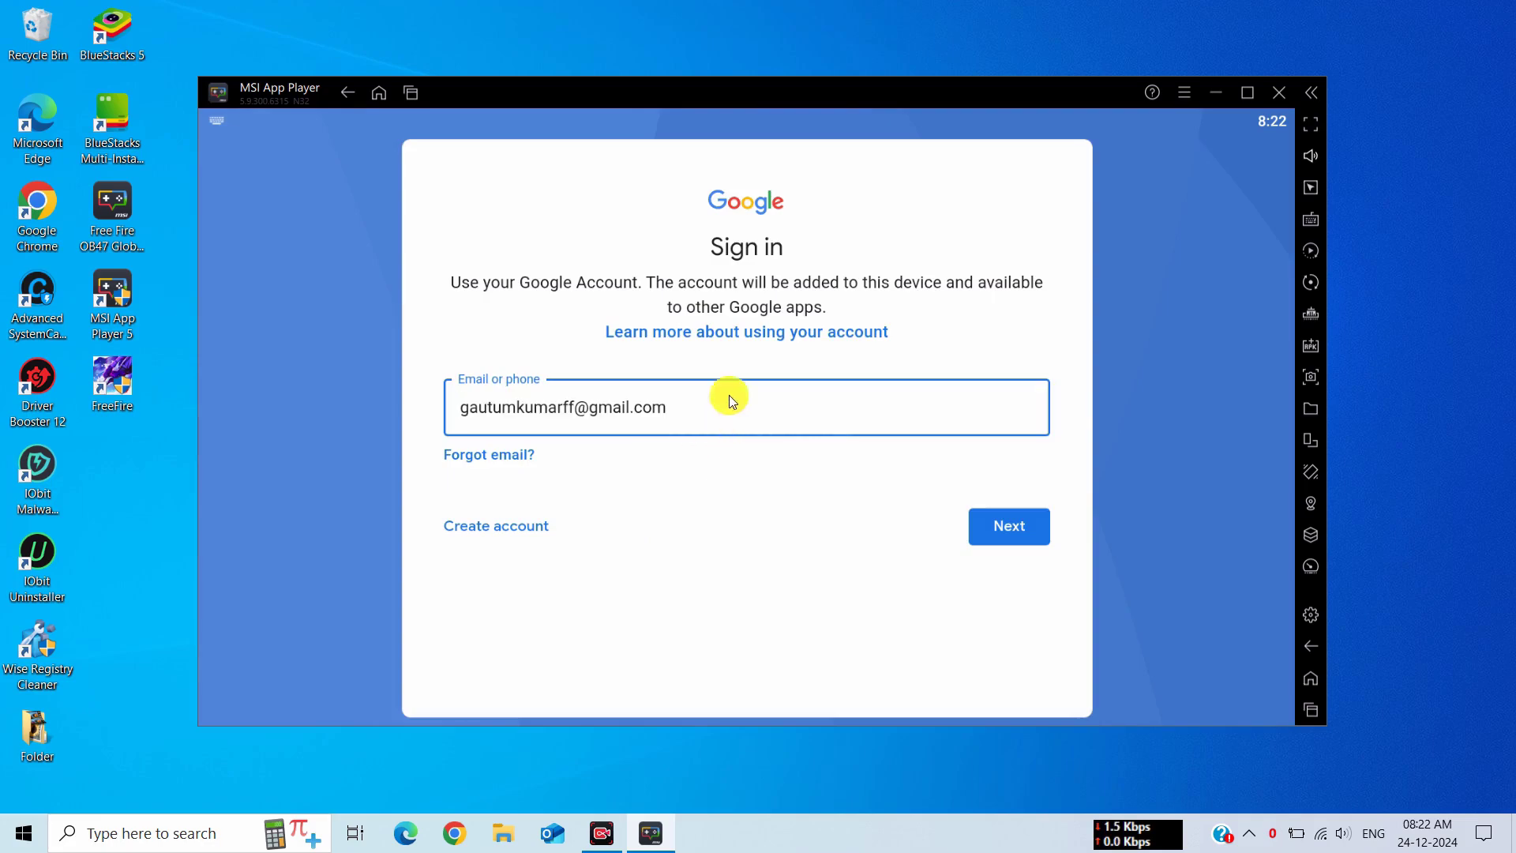
left_click(996, 532)
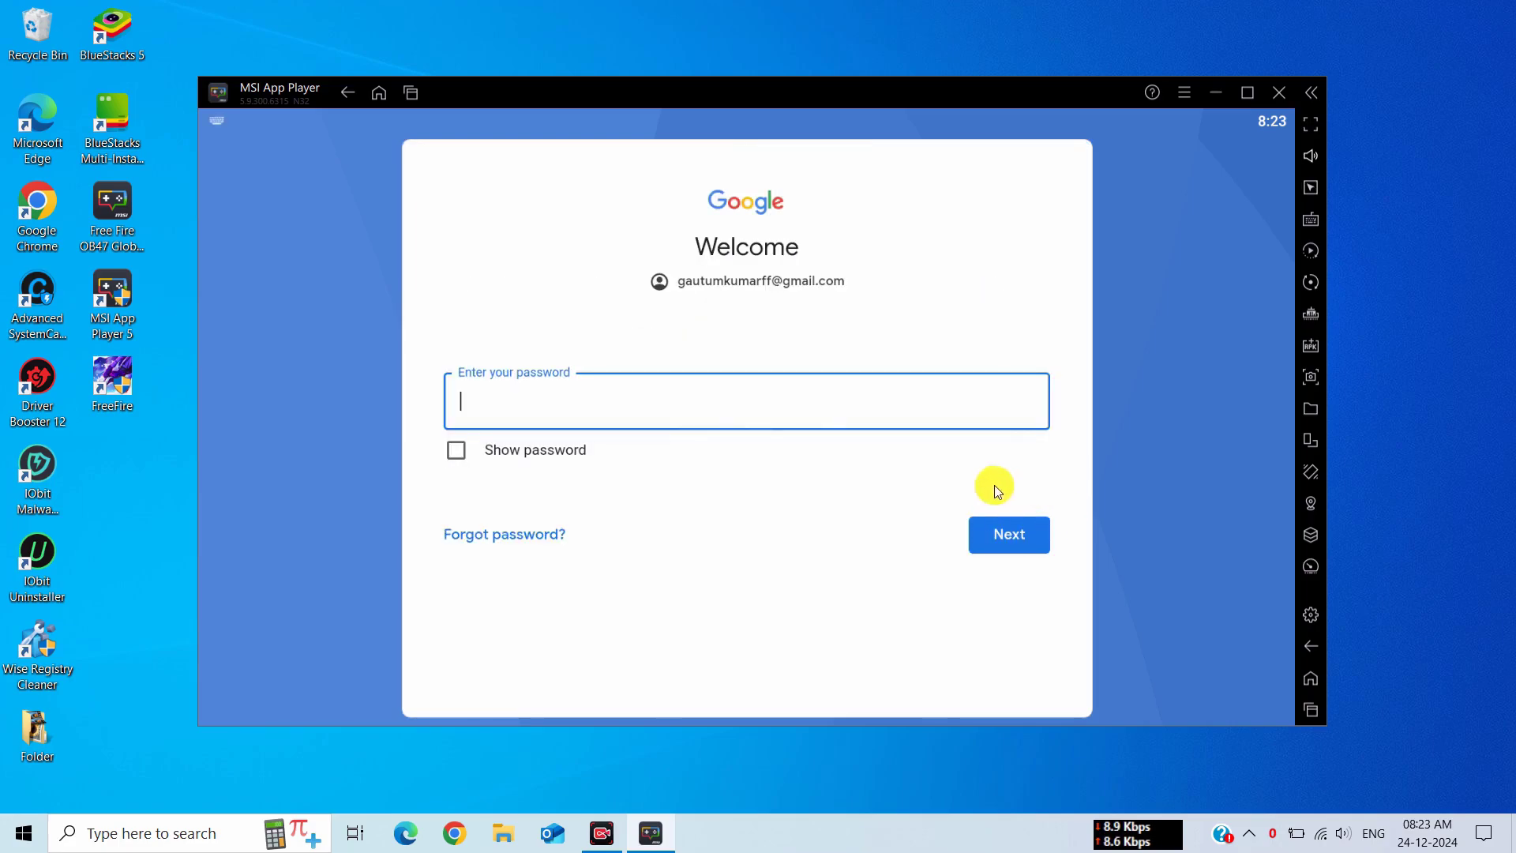
left_click(977, 525)
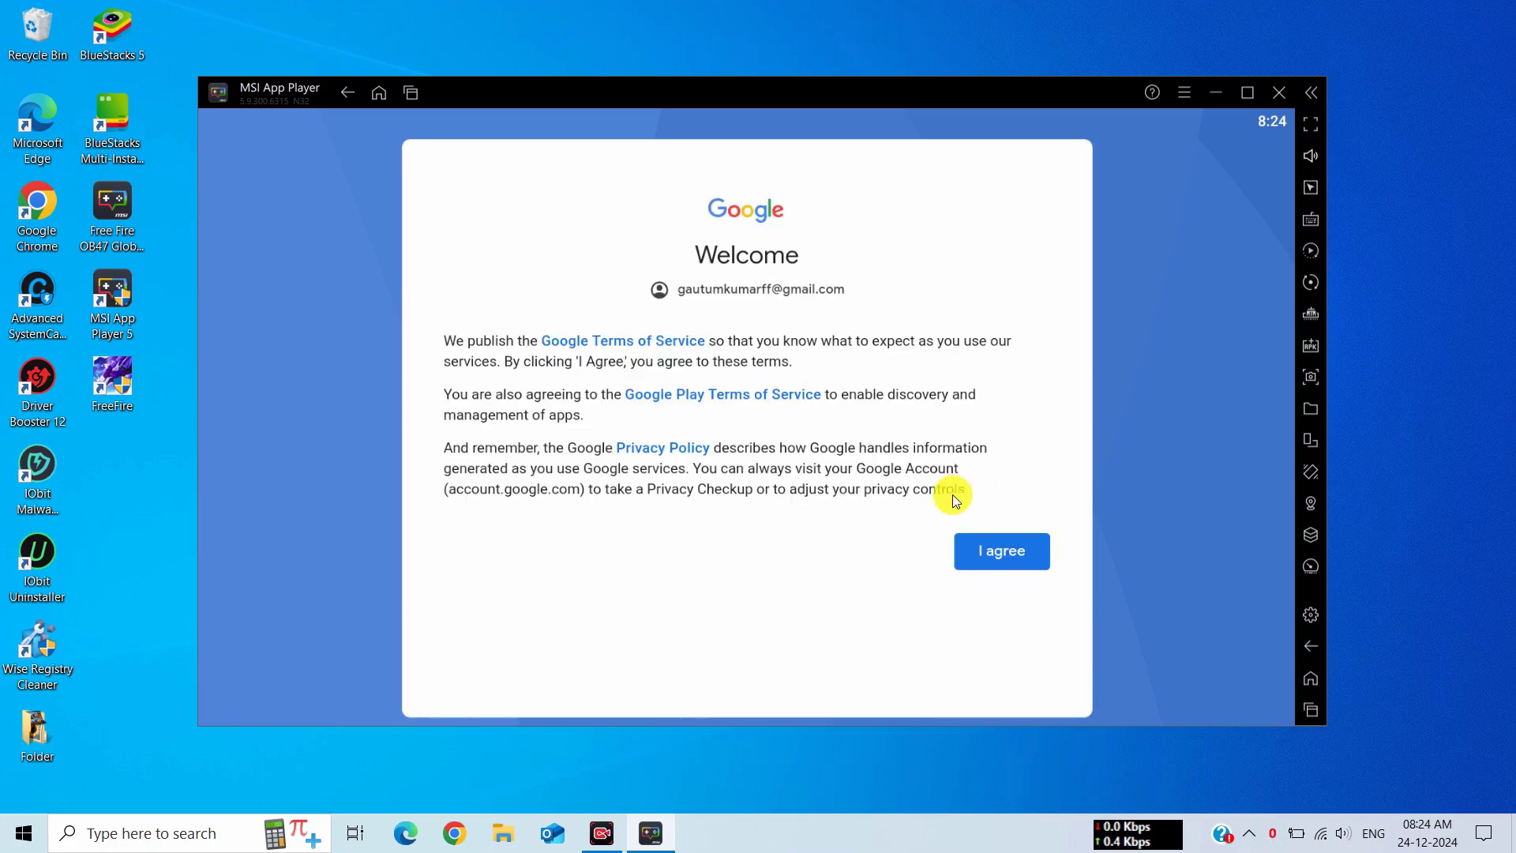
left_click(1009, 550)
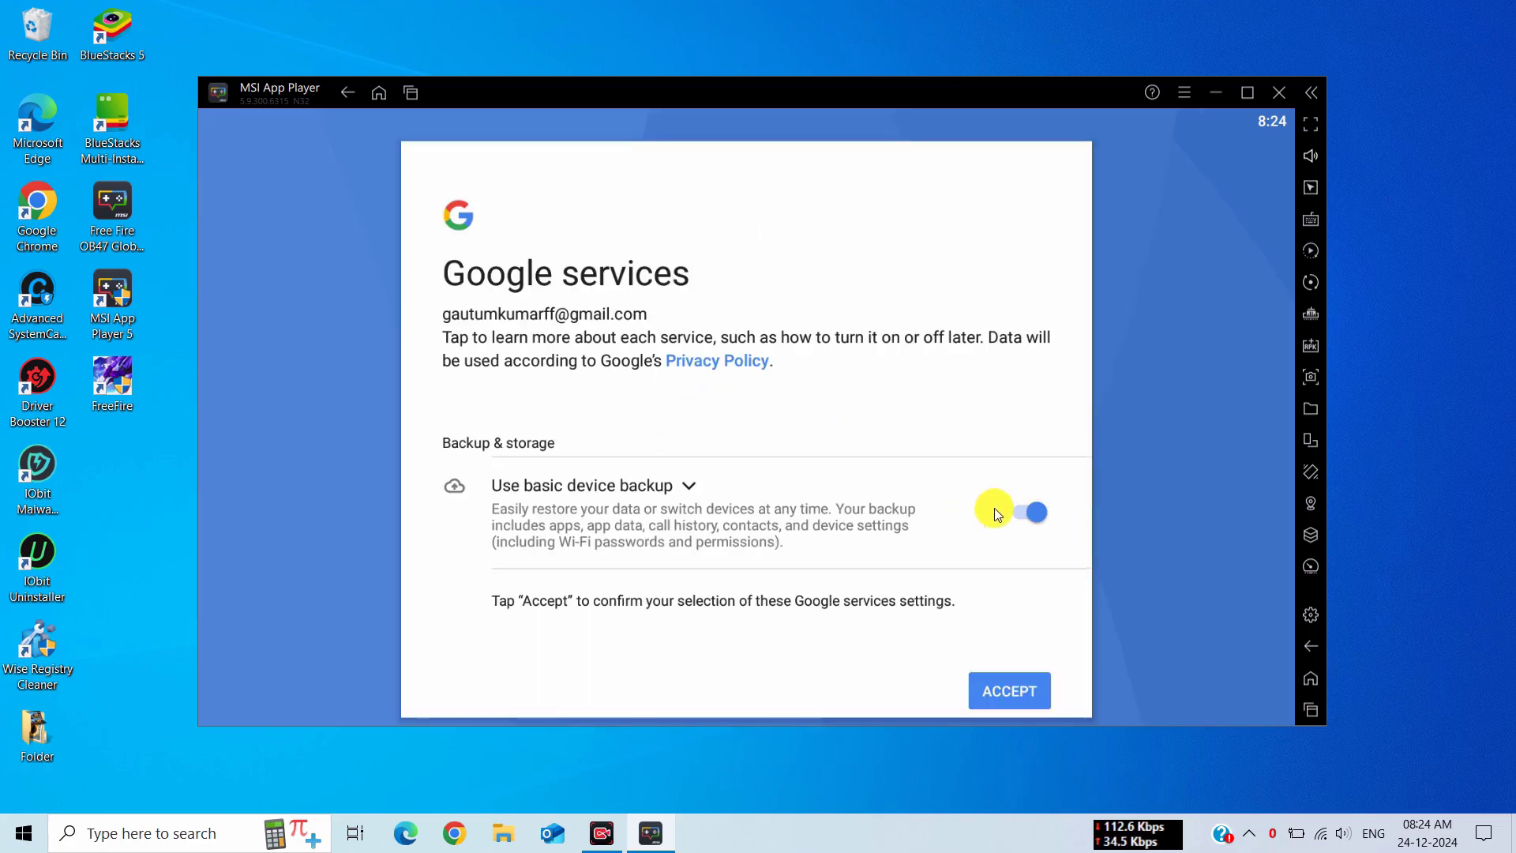
left_click(1025, 688)
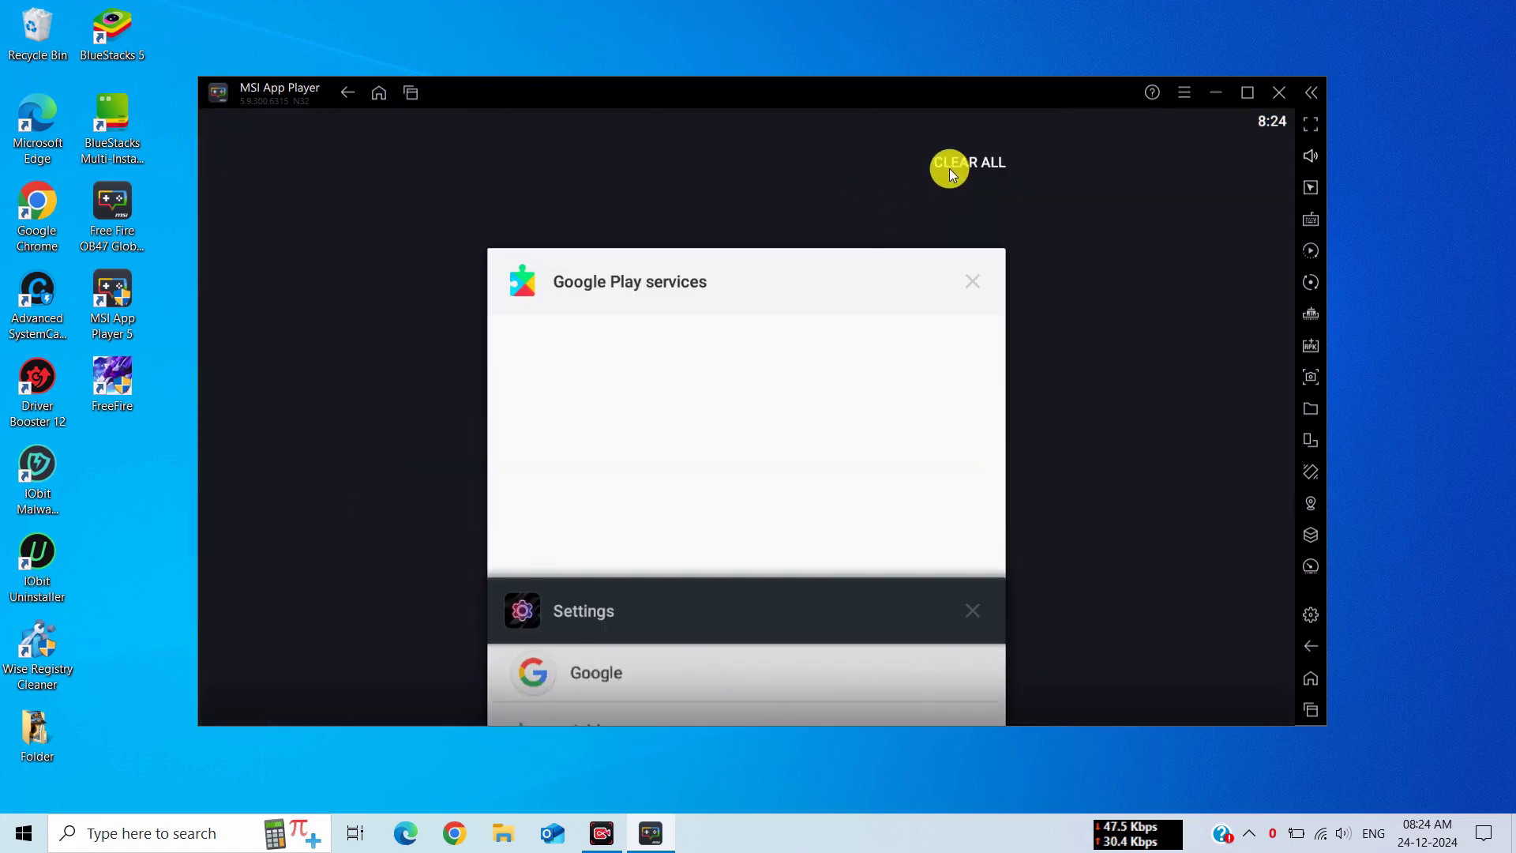
- Return to the player's home screen, launch Free Fire and confirm its data access description
left_click(965, 158)
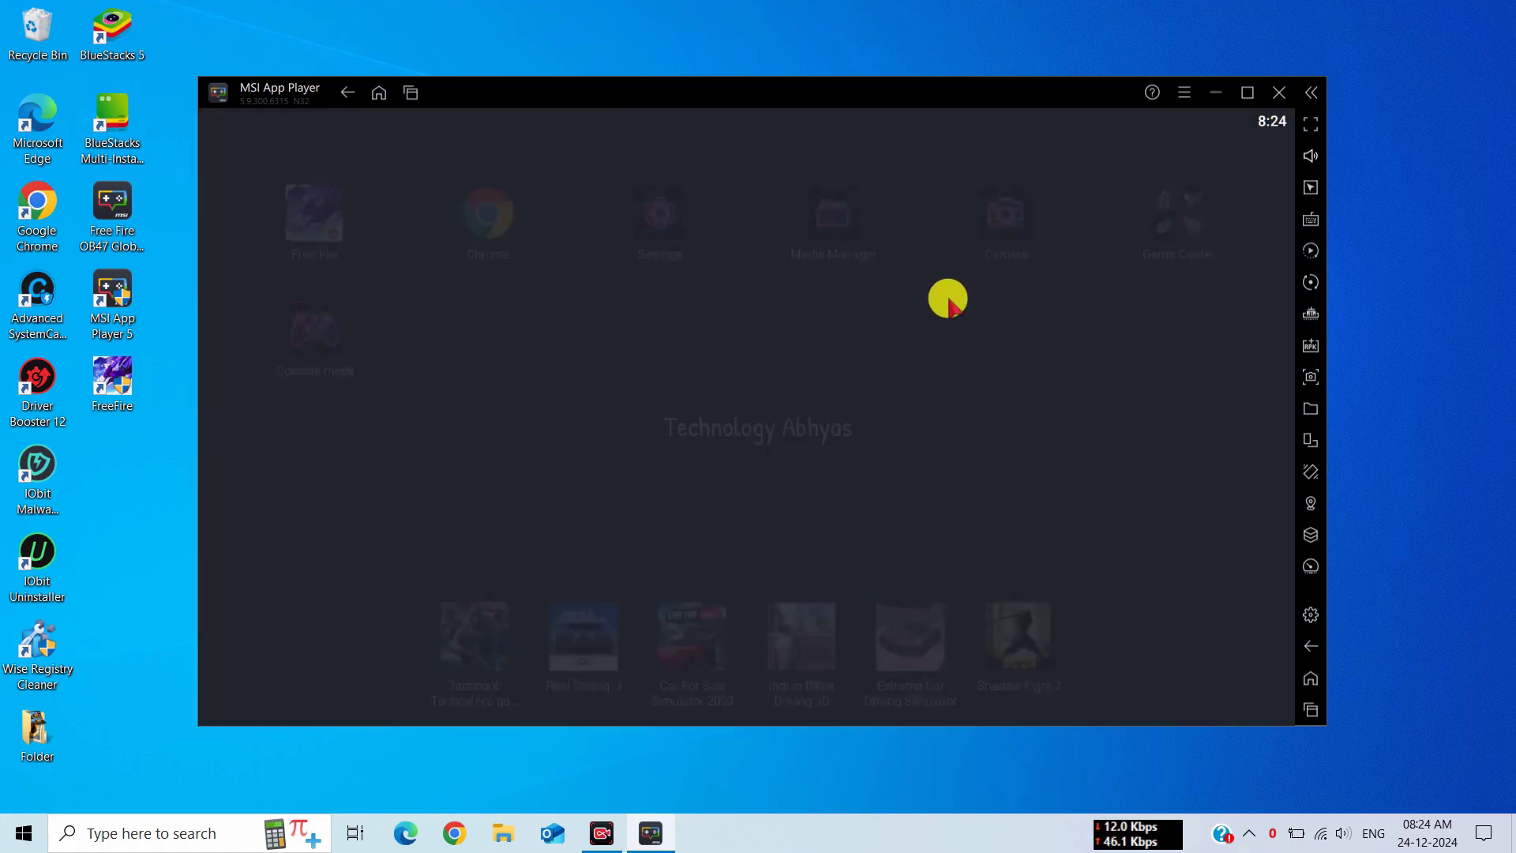
left_click(336, 223)
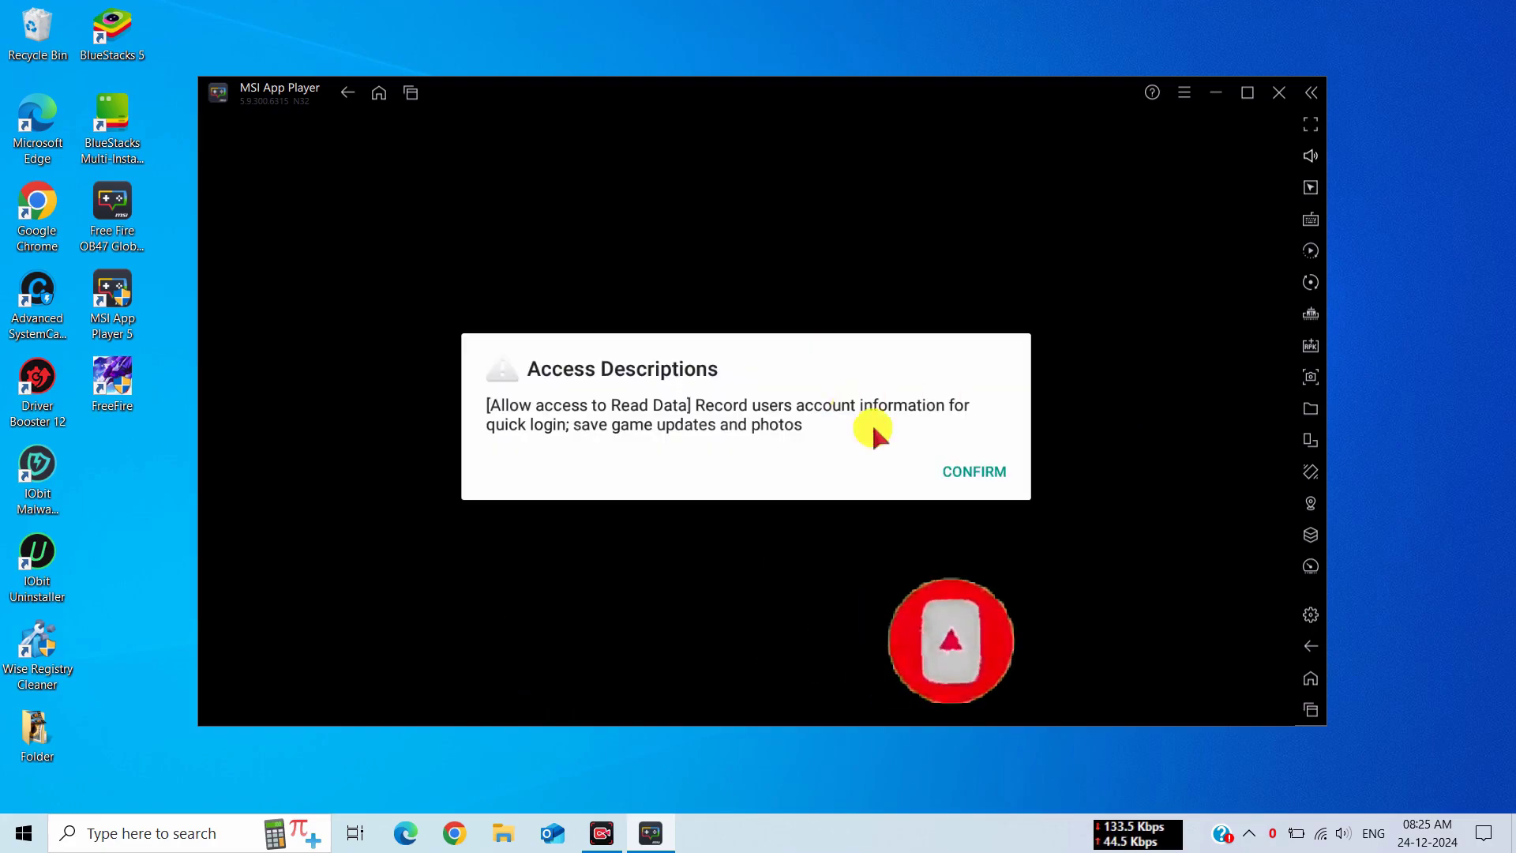
left_click(979, 474)
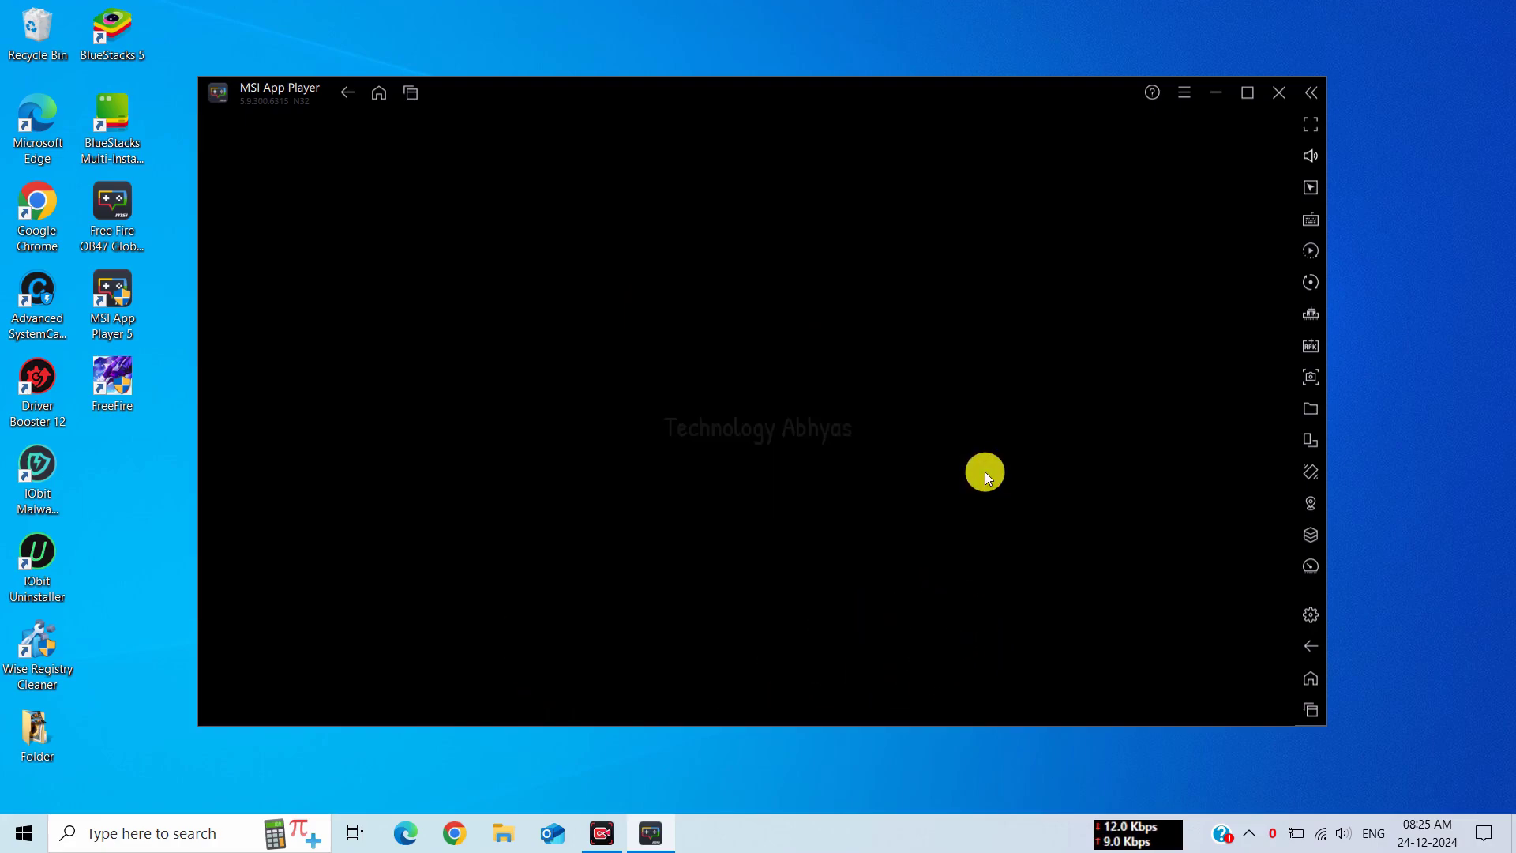